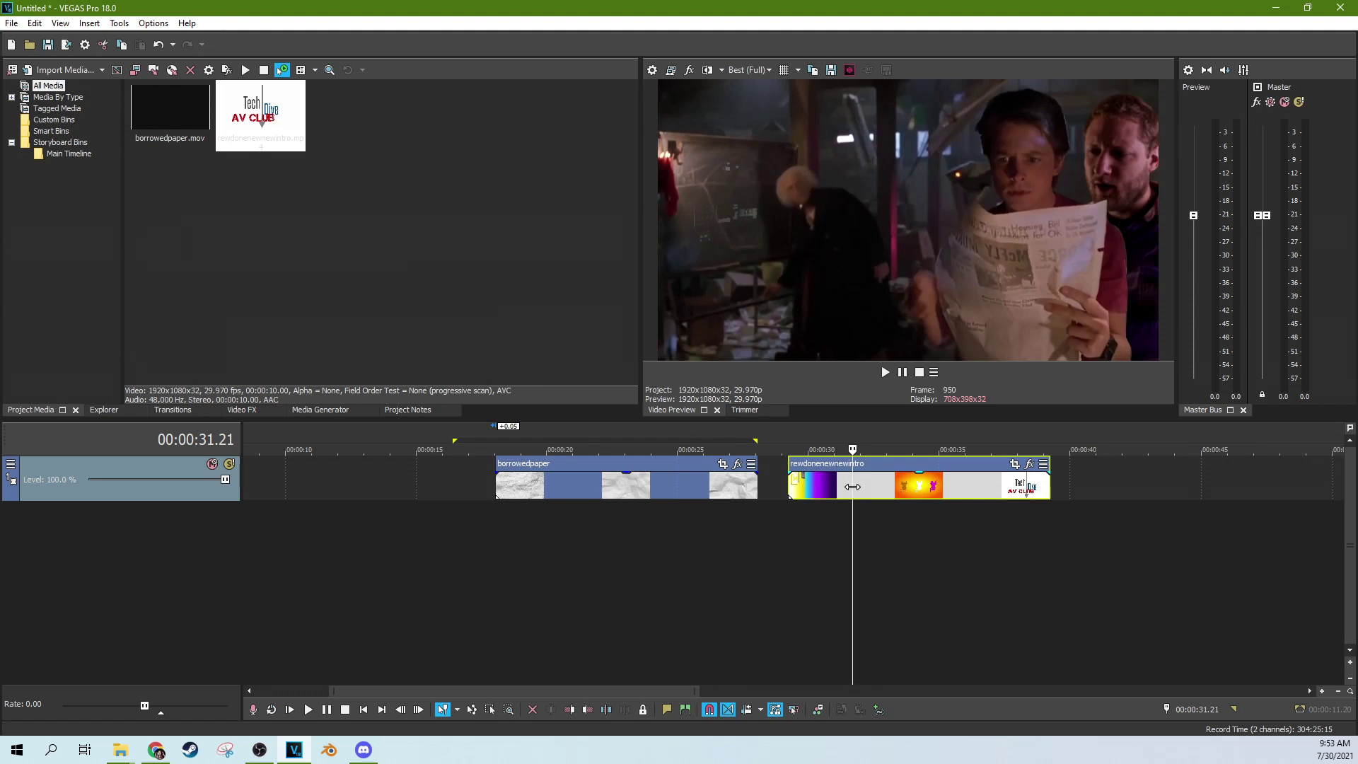
Scrub through several moments of the intro clip to preview it.
click(800, 487)
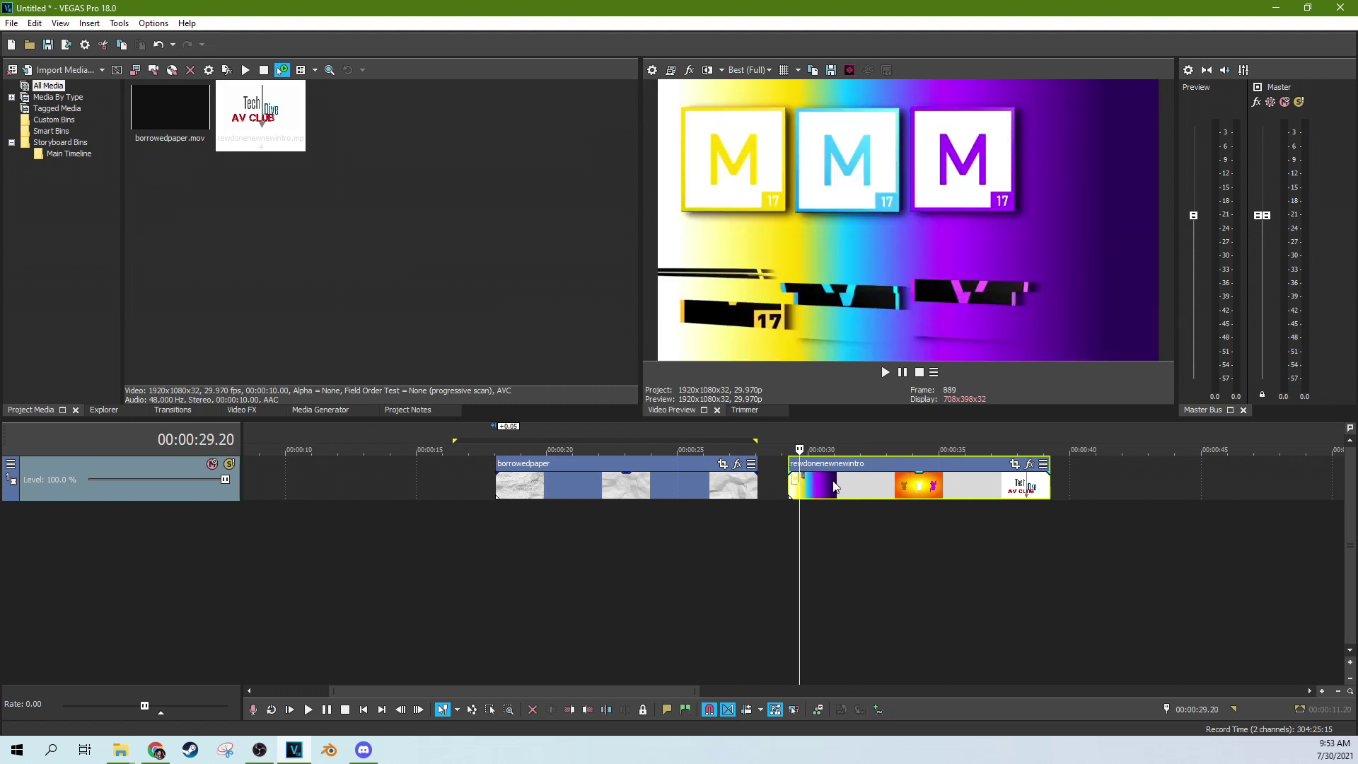
click(828, 493)
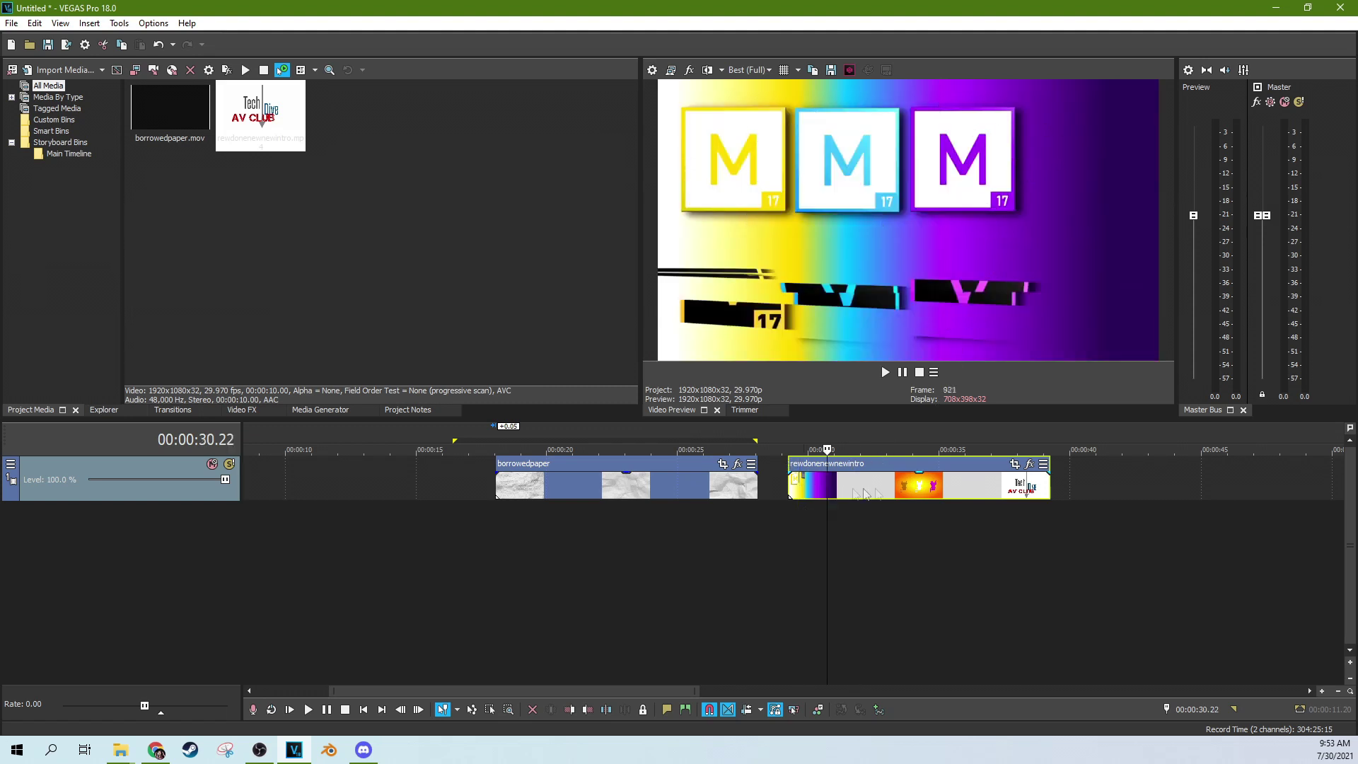
click(885, 488)
click(911, 488)
click(883, 490)
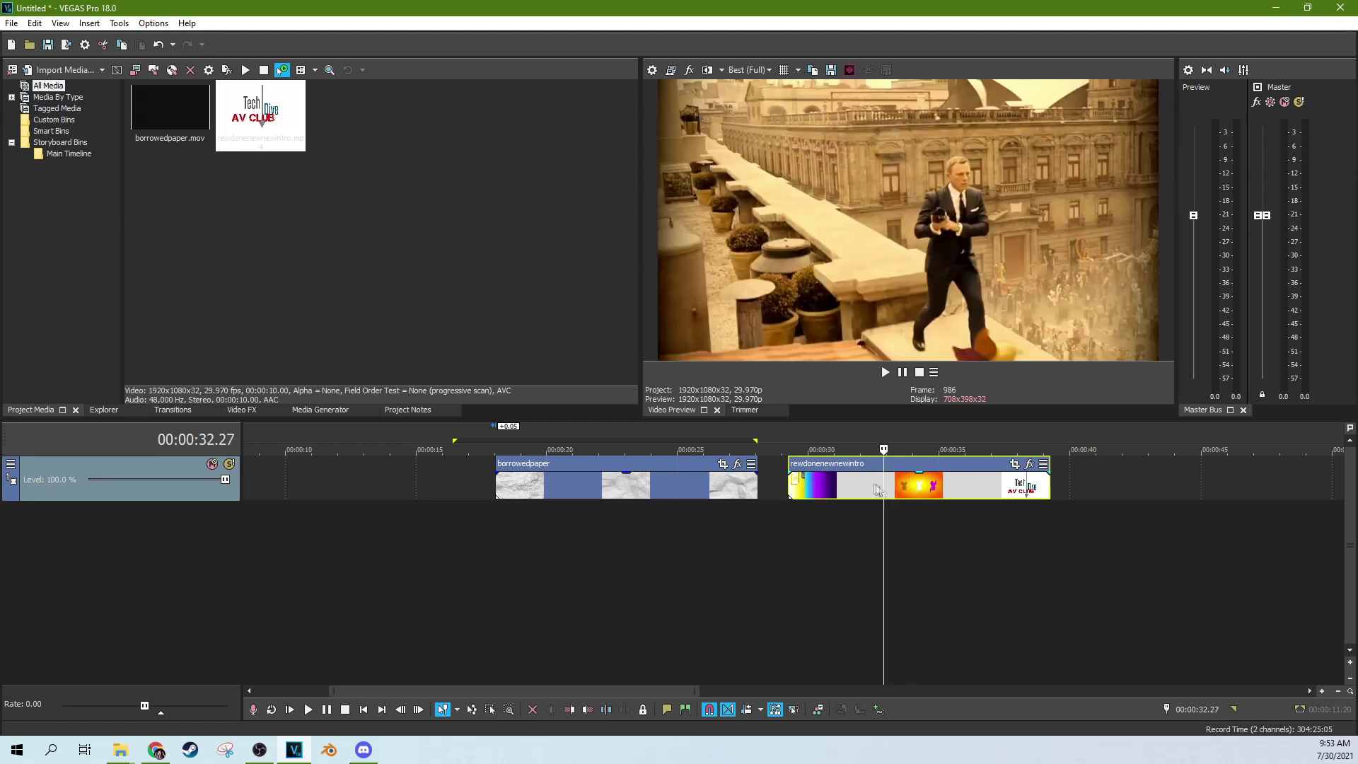
Nudge the borrowedpaper clip slightly earlier and scrub back to about 00:00:18.
drag(697, 481, 691, 482)
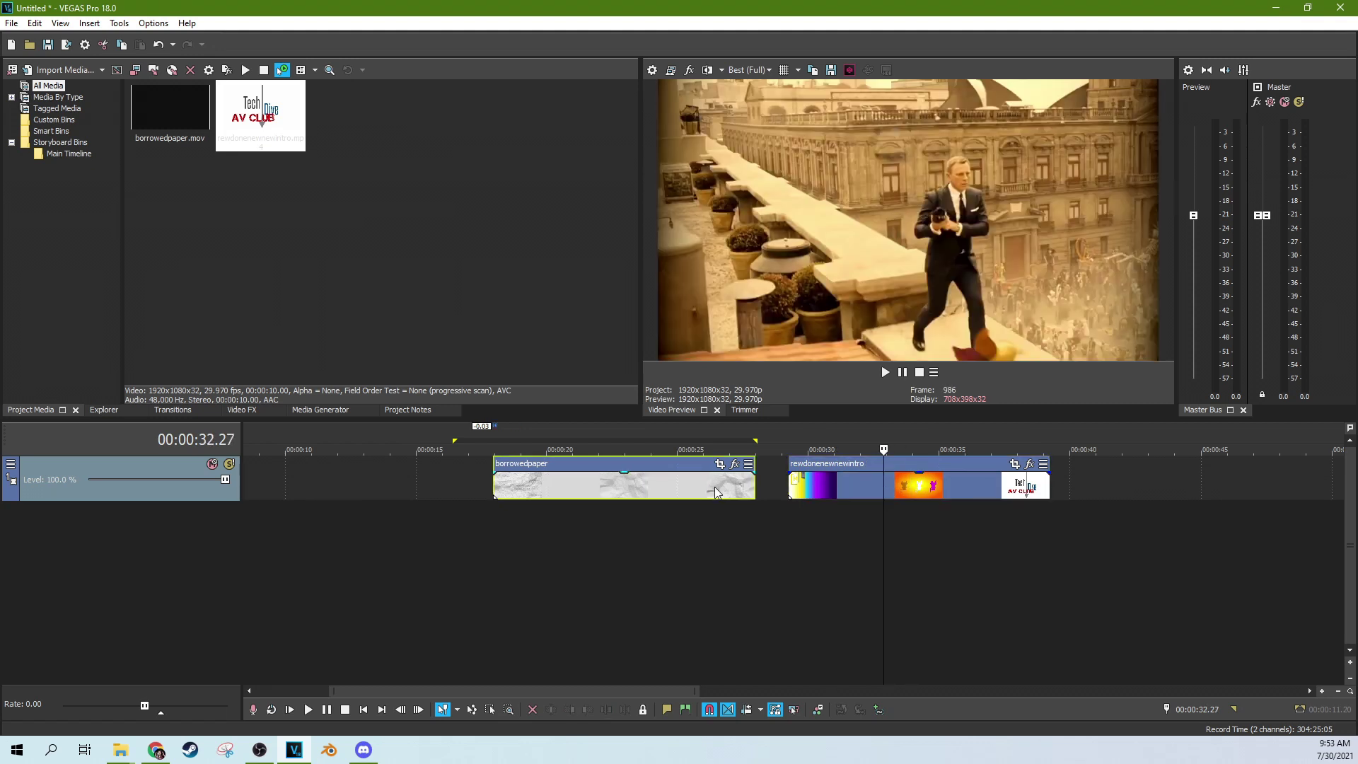
click(850, 484)
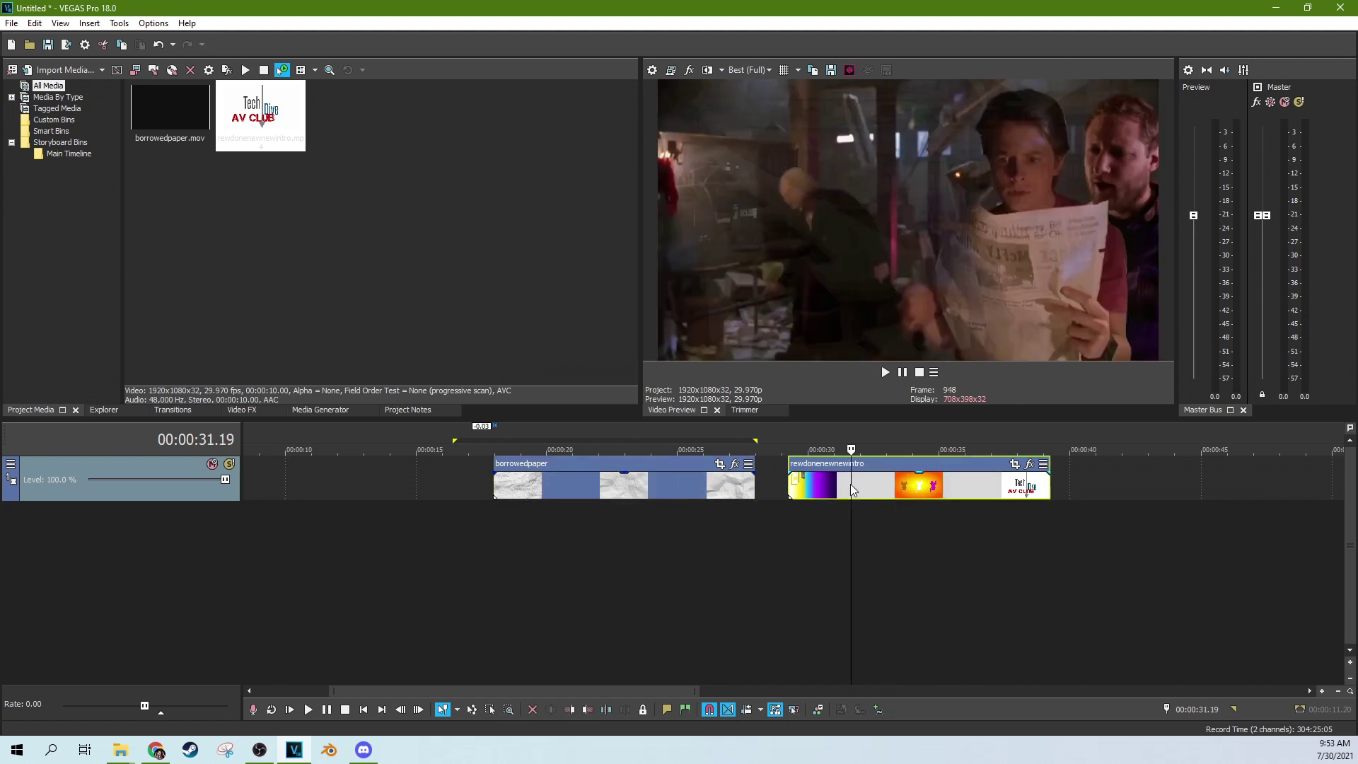
click(659, 495)
click(585, 495)
click(525, 495)
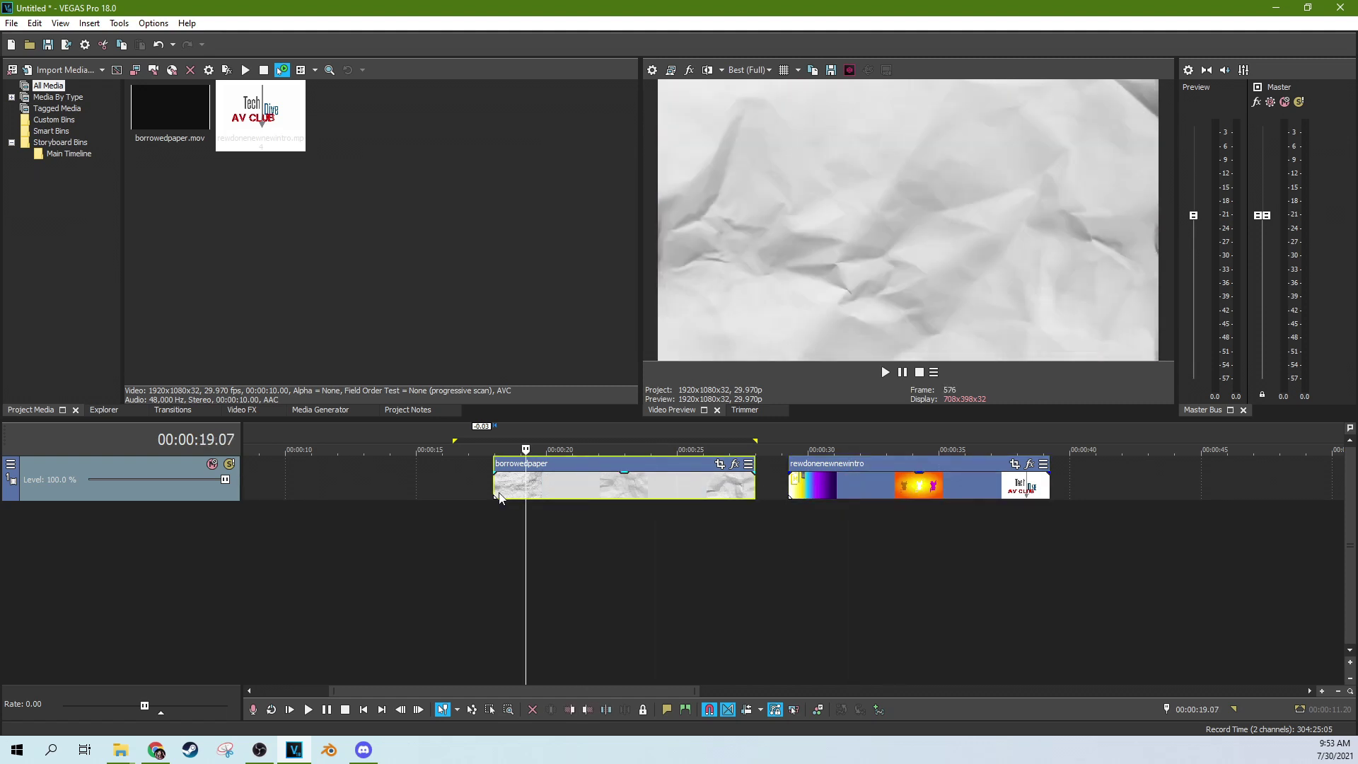
click(499, 497)
Play the paper clip to 00:00:22.03, then check frames of both clips.
click(887, 375)
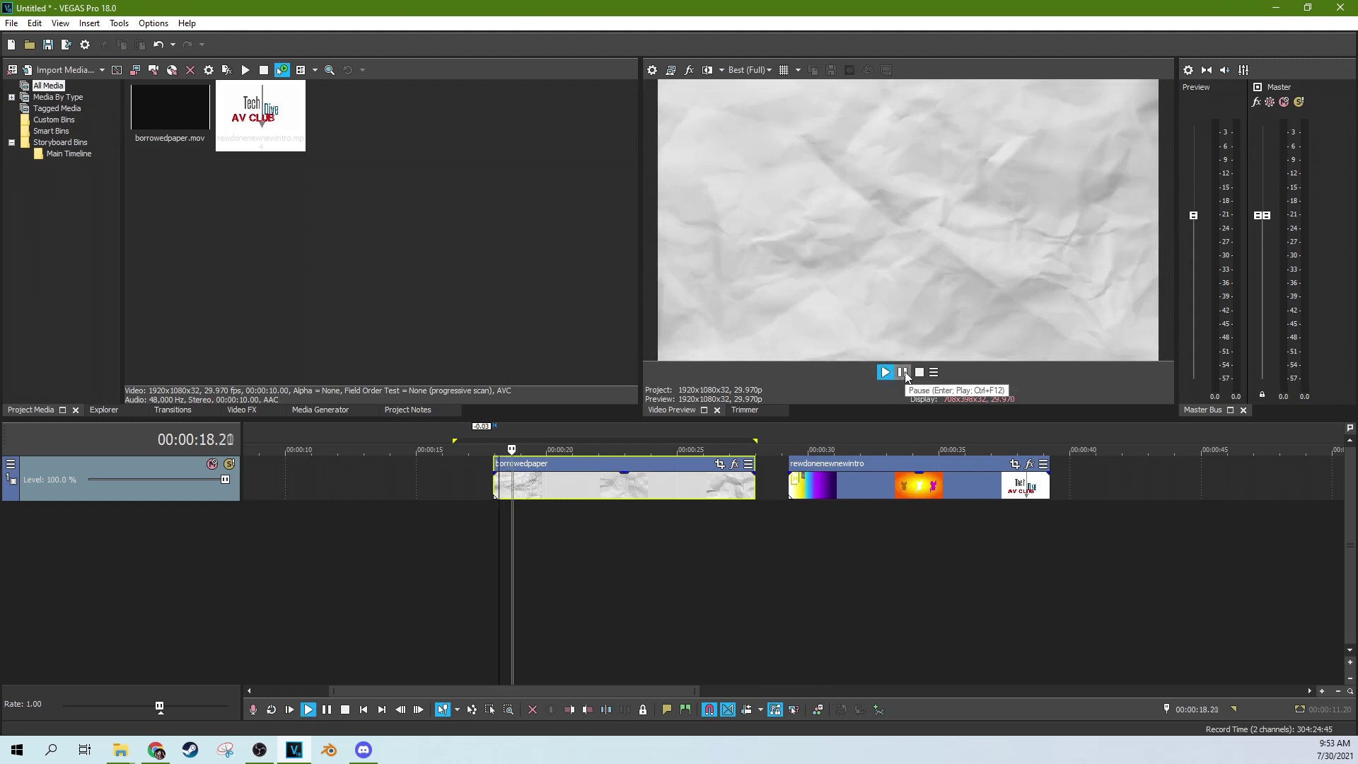
click(903, 372)
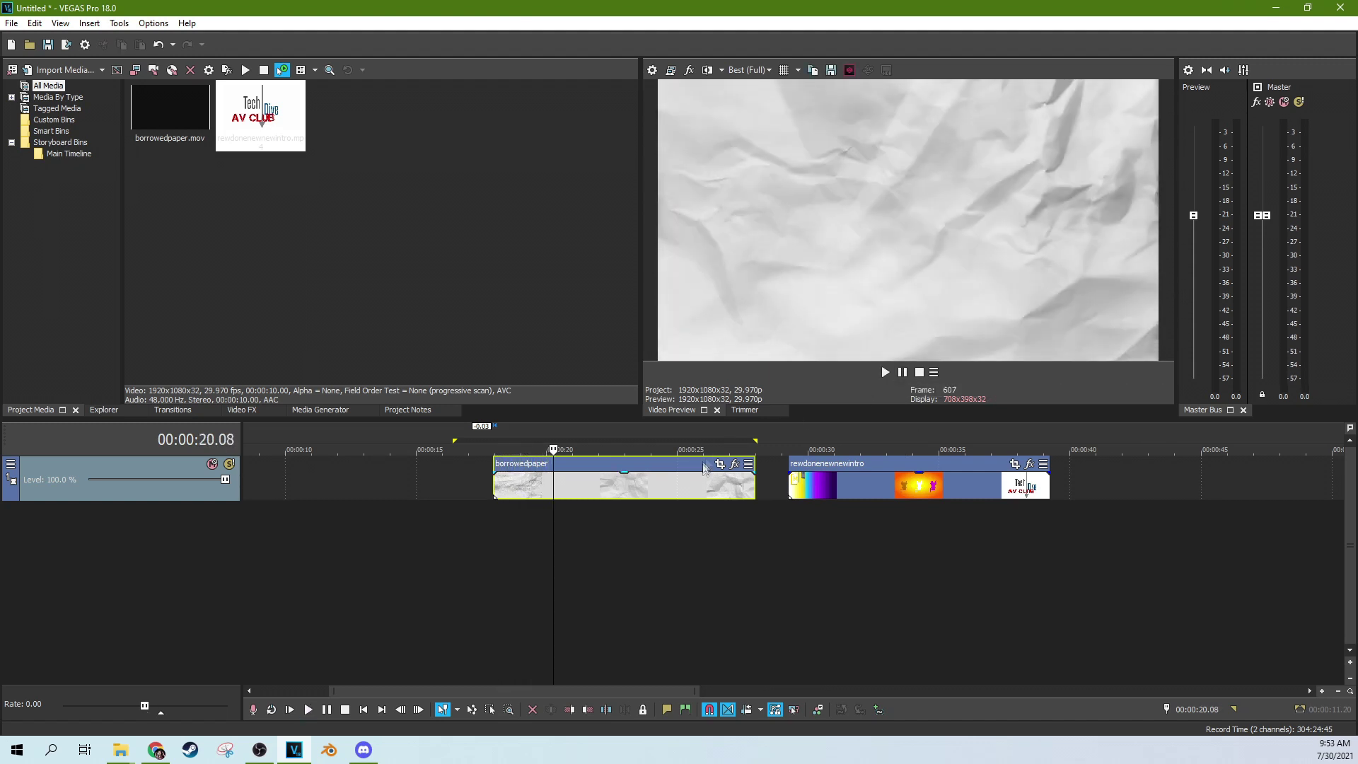
click(886, 372)
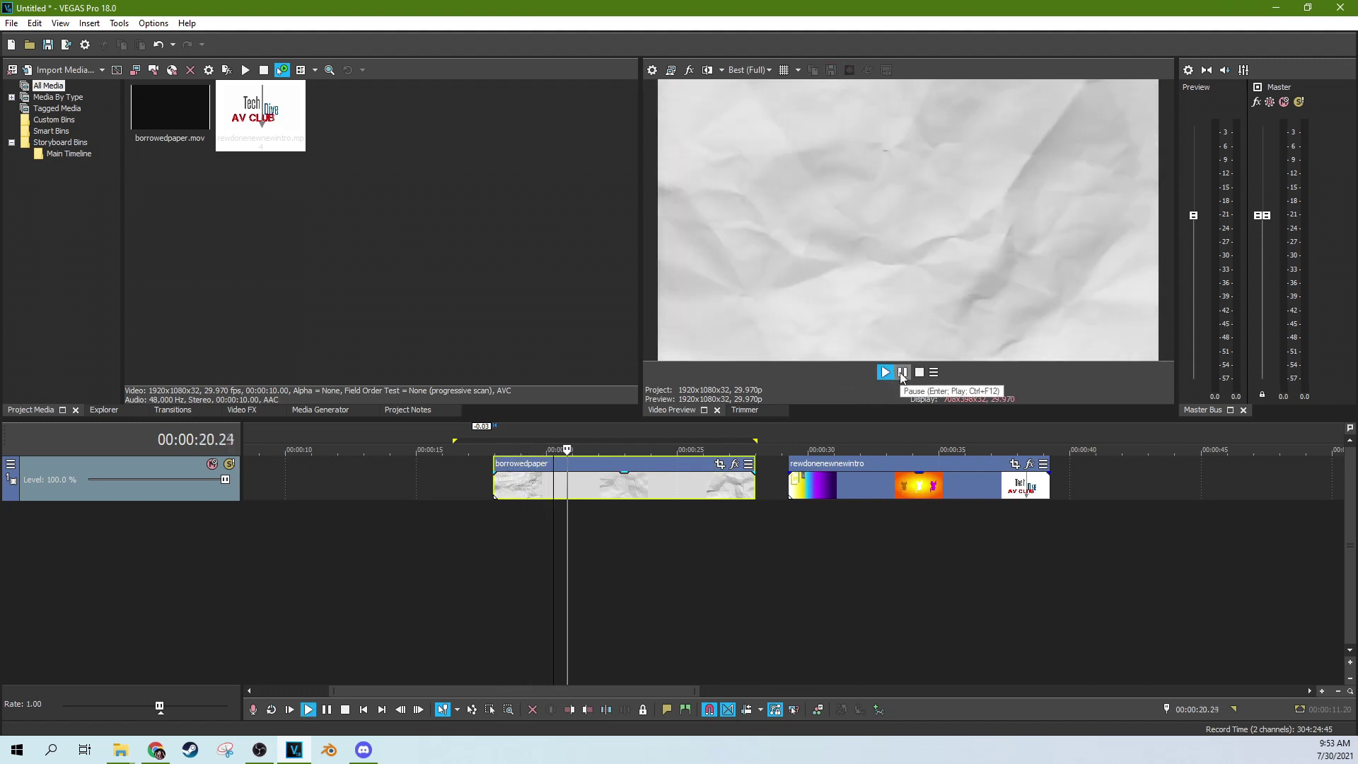
click(903, 373)
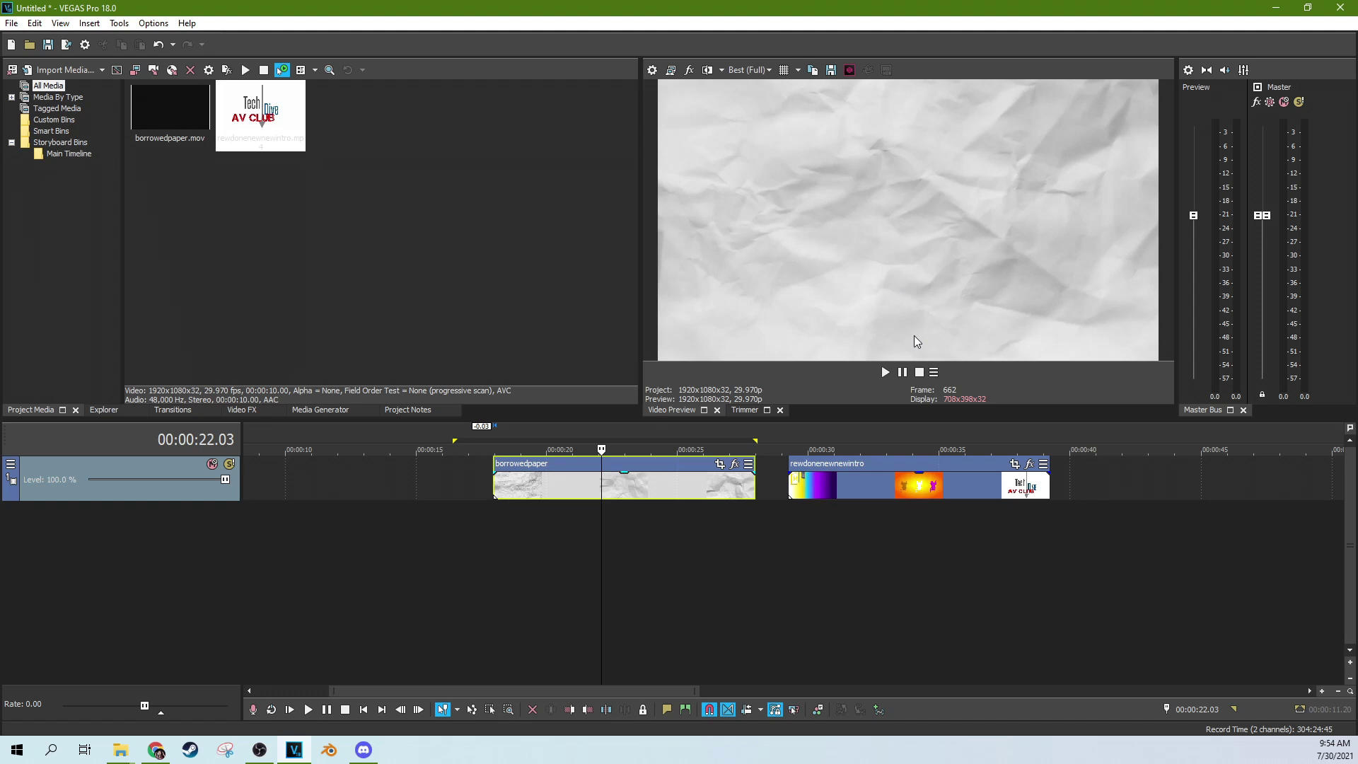
click(675, 494)
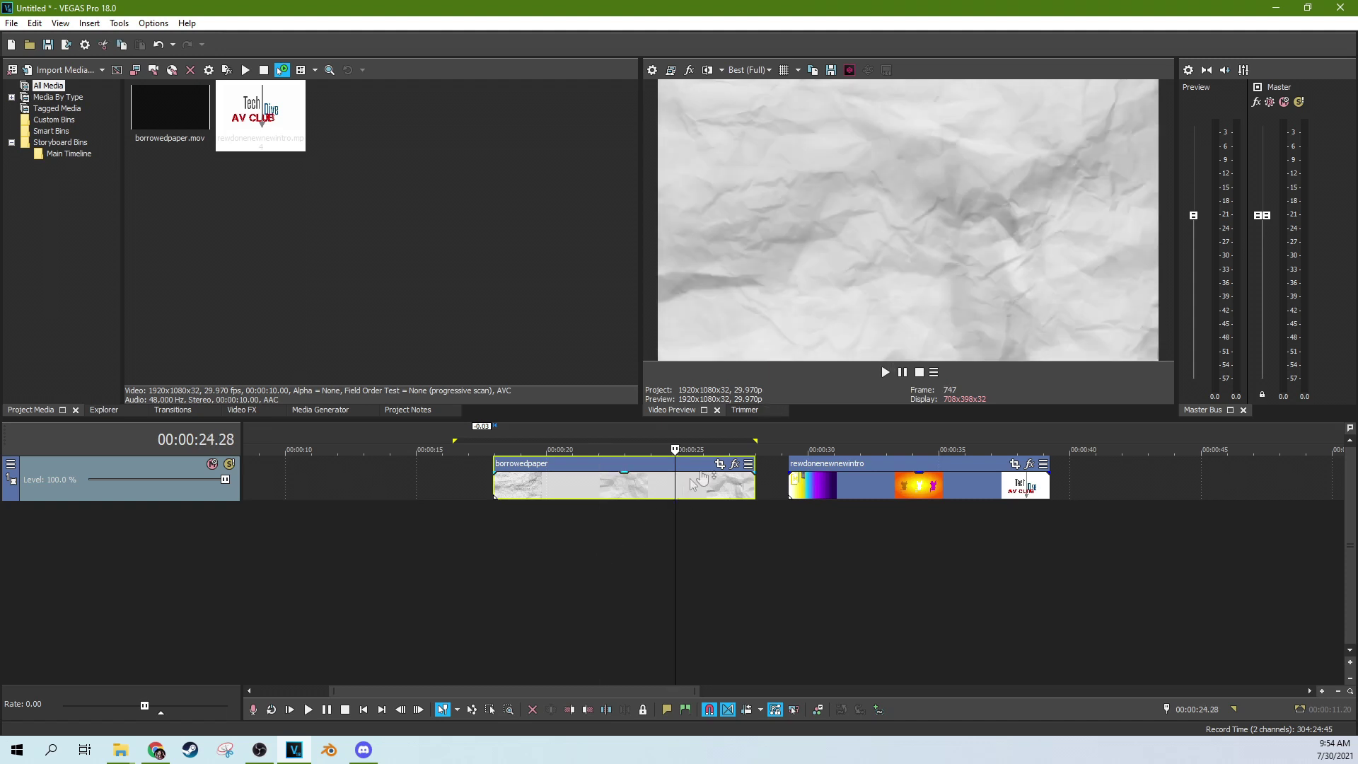
click(885, 479)
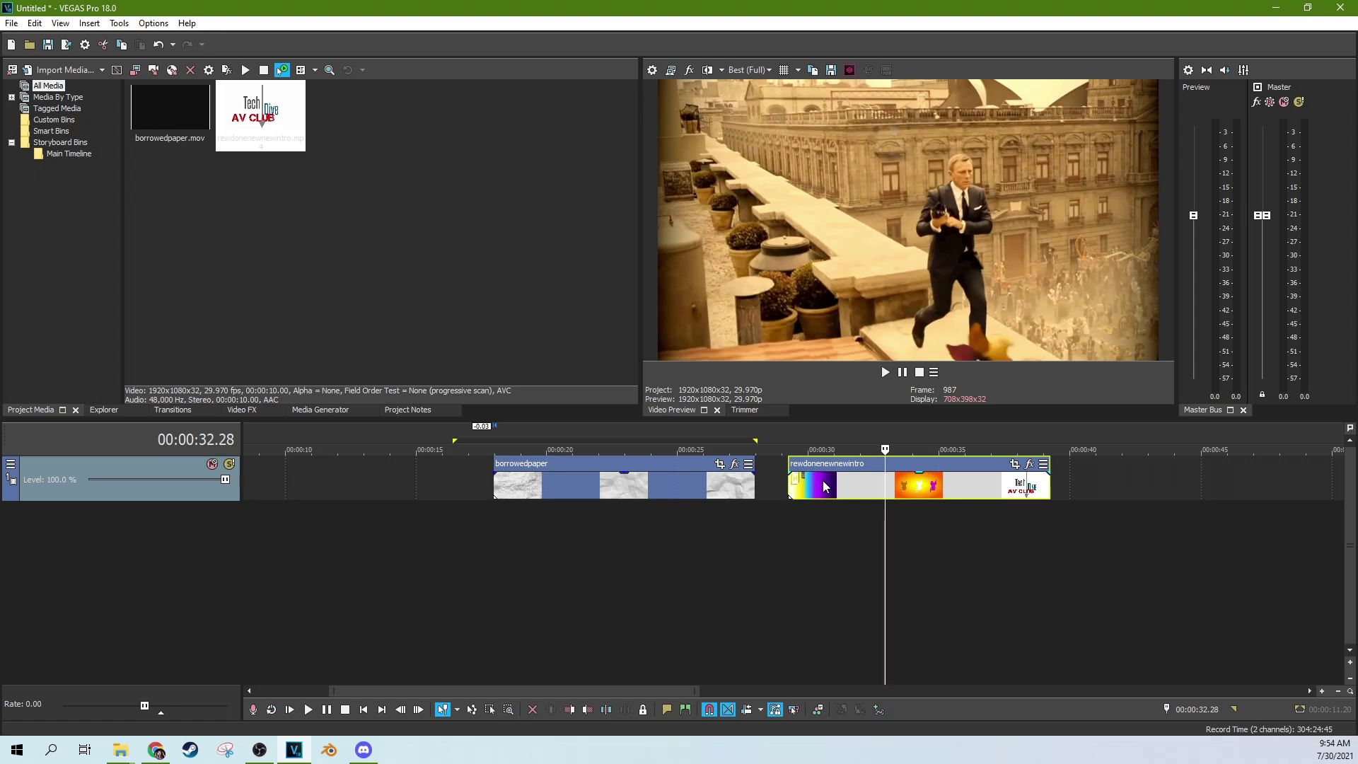
click(634, 486)
click(813, 485)
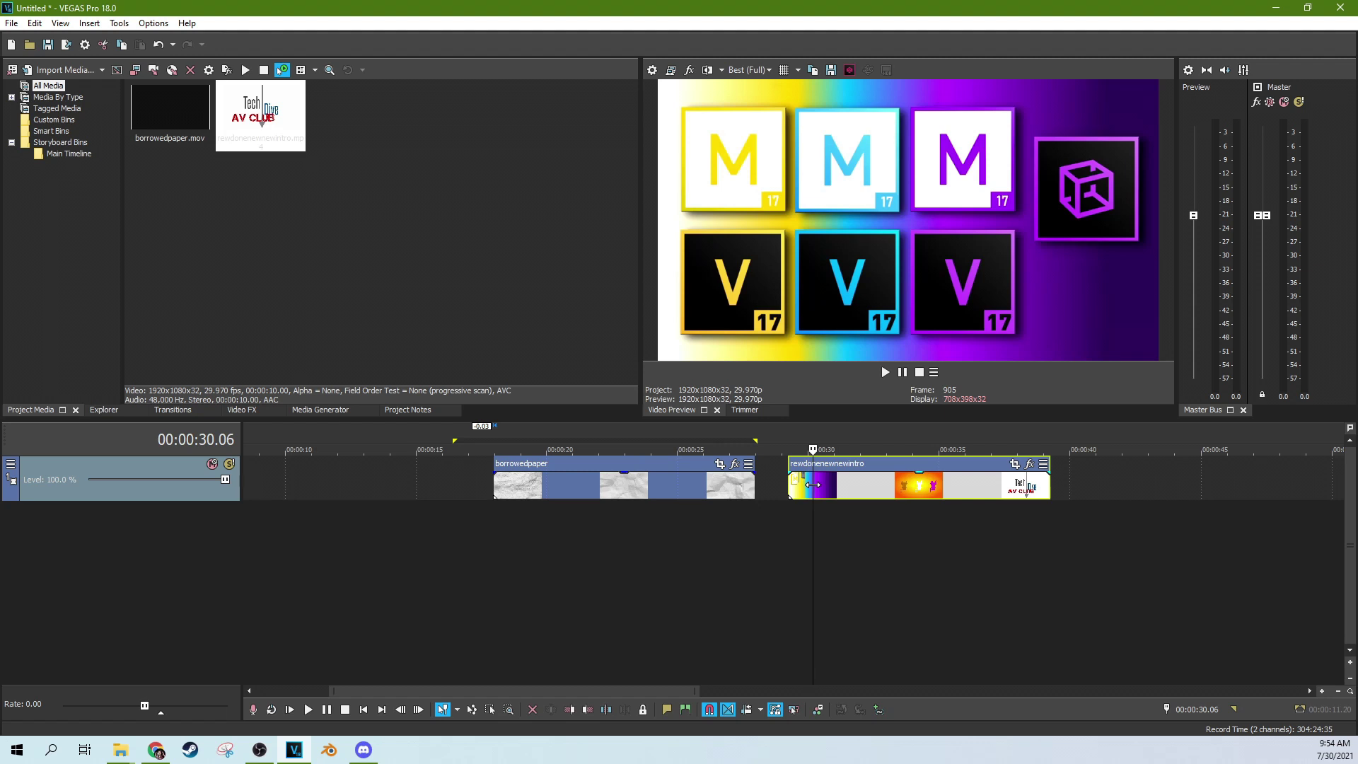
Insert a new top video track and move the intro clip onto it above the paper.
key(ctrl+shift+q)
drag(837, 510, 596, 488)
click(646, 495)
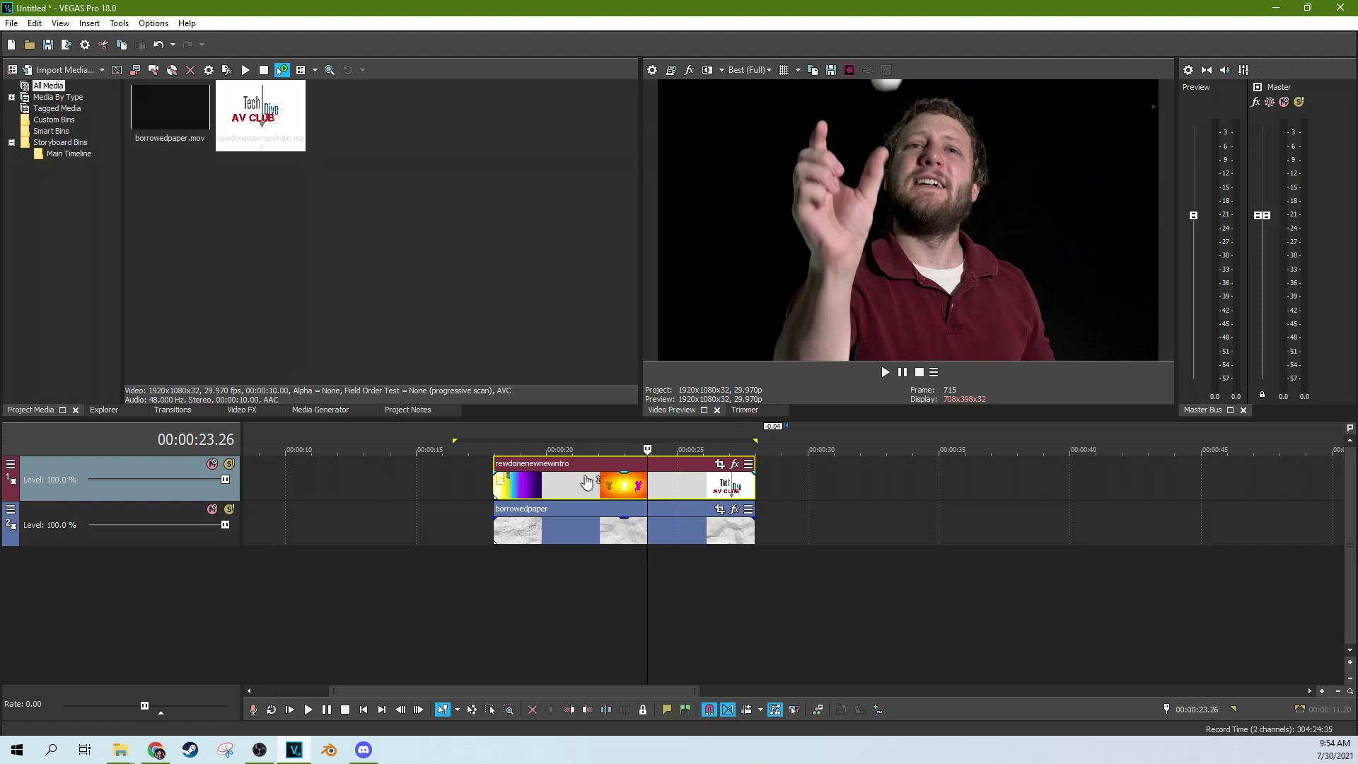
Set the top track's compositing mode to Multiply (Mask).
click(10, 465)
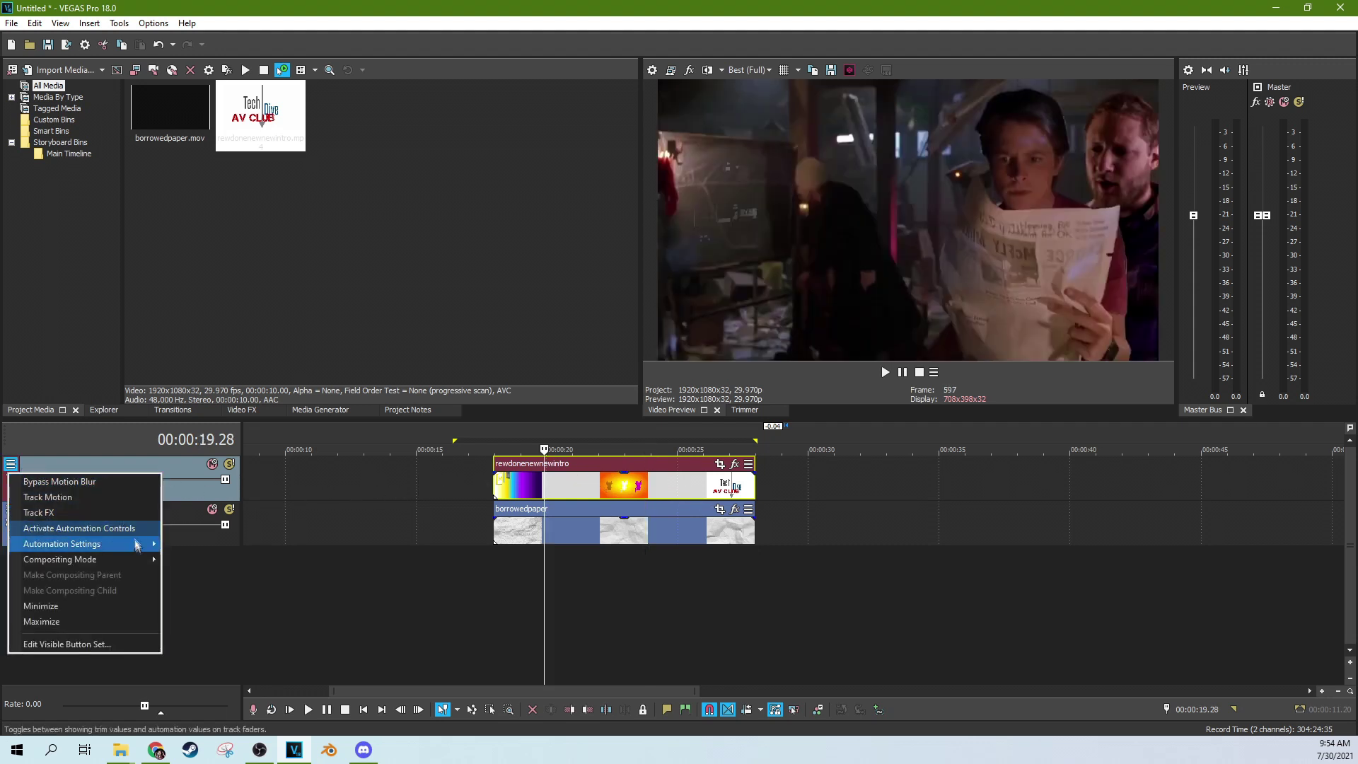
mouse_move(142, 560)
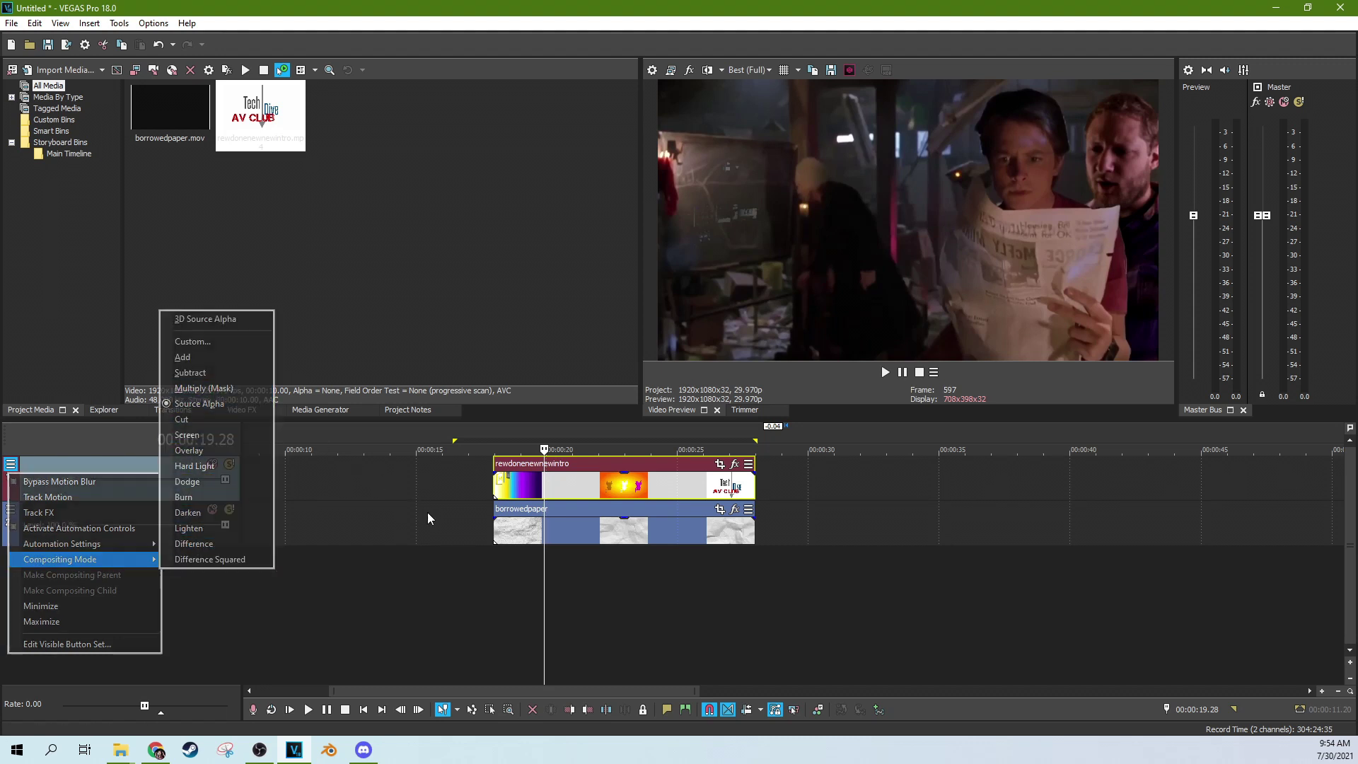
click(213, 389)
click(11, 465)
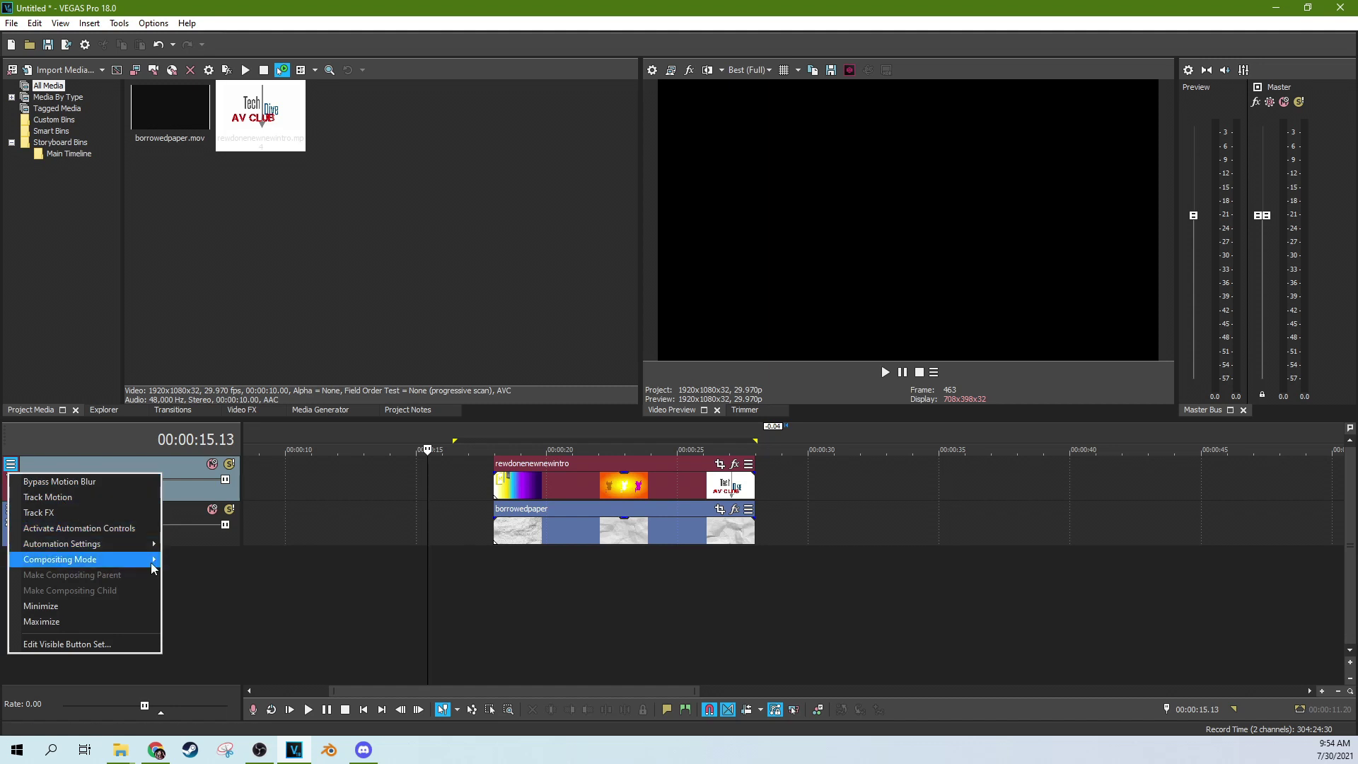
mouse_move(106, 559)
click(196, 404)
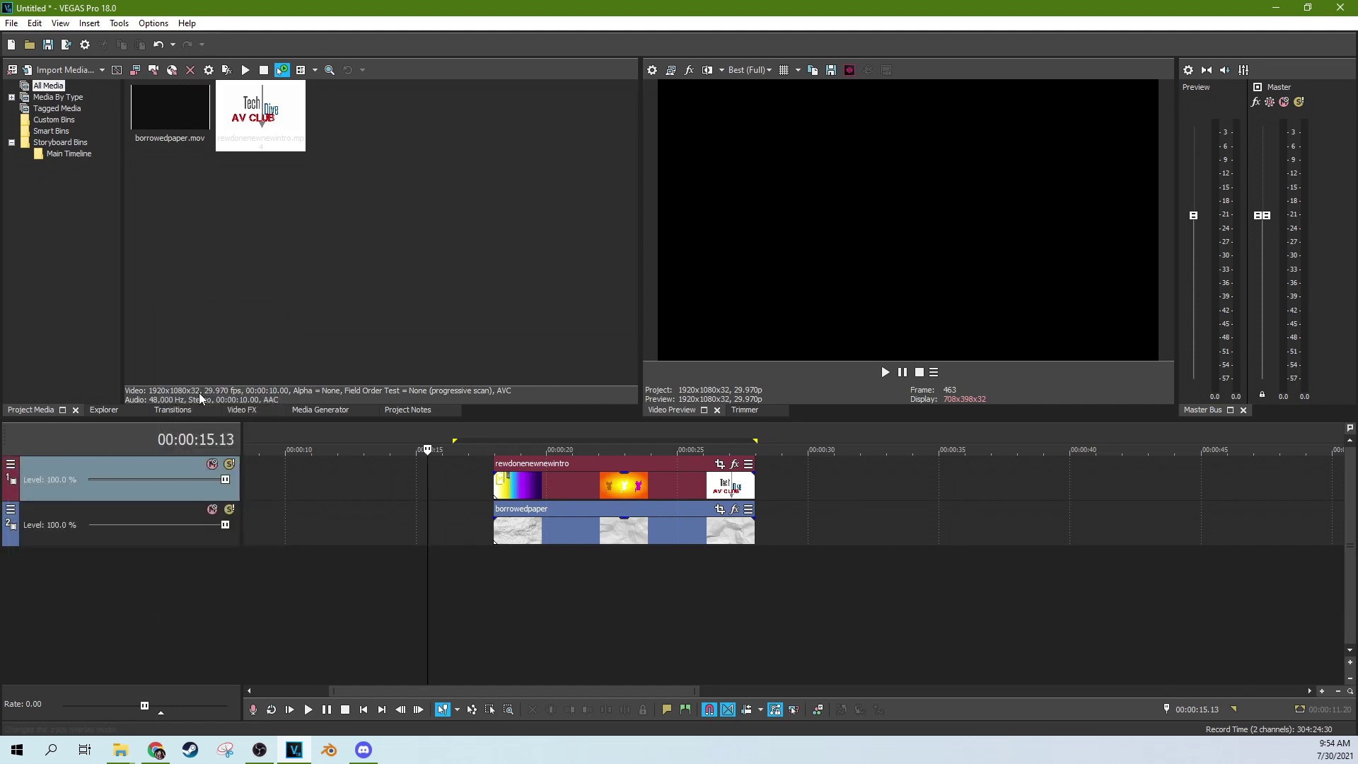
Scrub and play the multiplied composite, pausing at 00:00:24.27.
click(558, 494)
click(604, 493)
key(space)
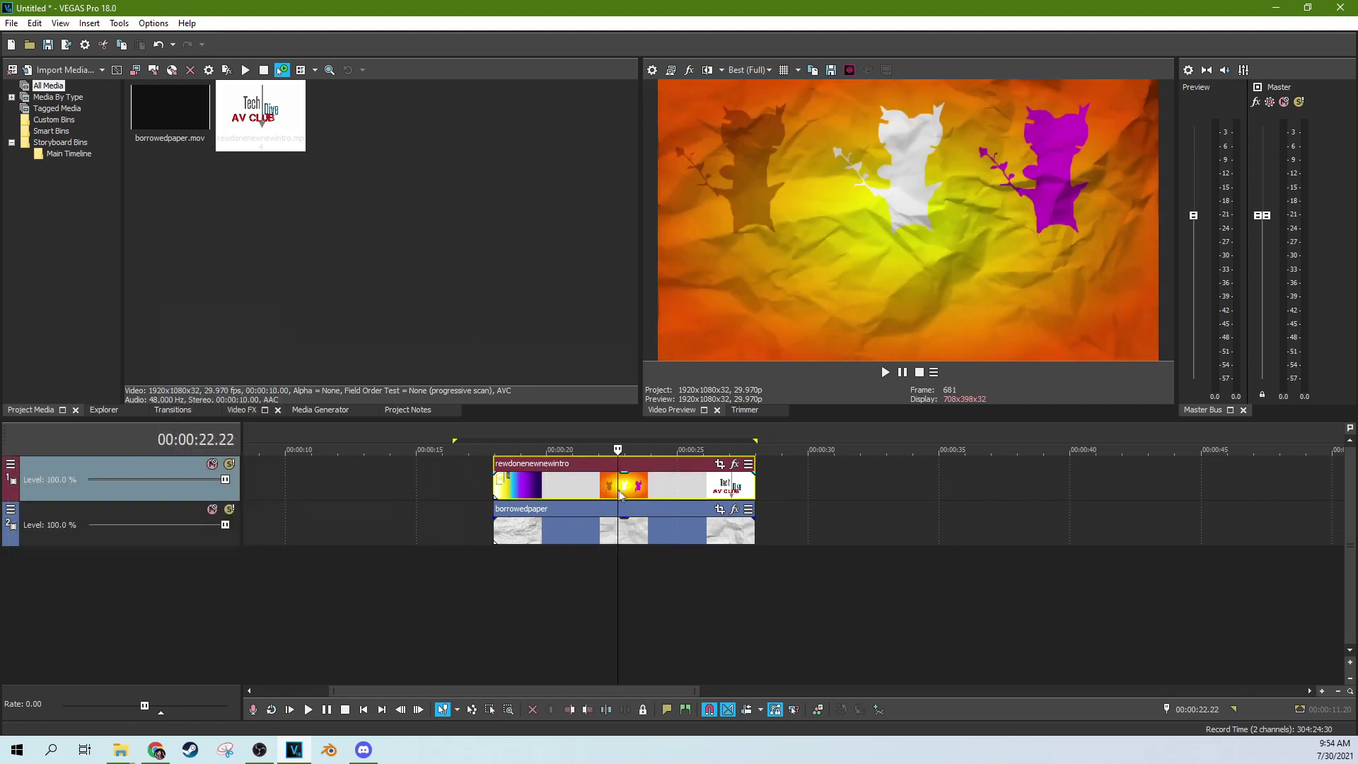
key(space)
click(573, 494)
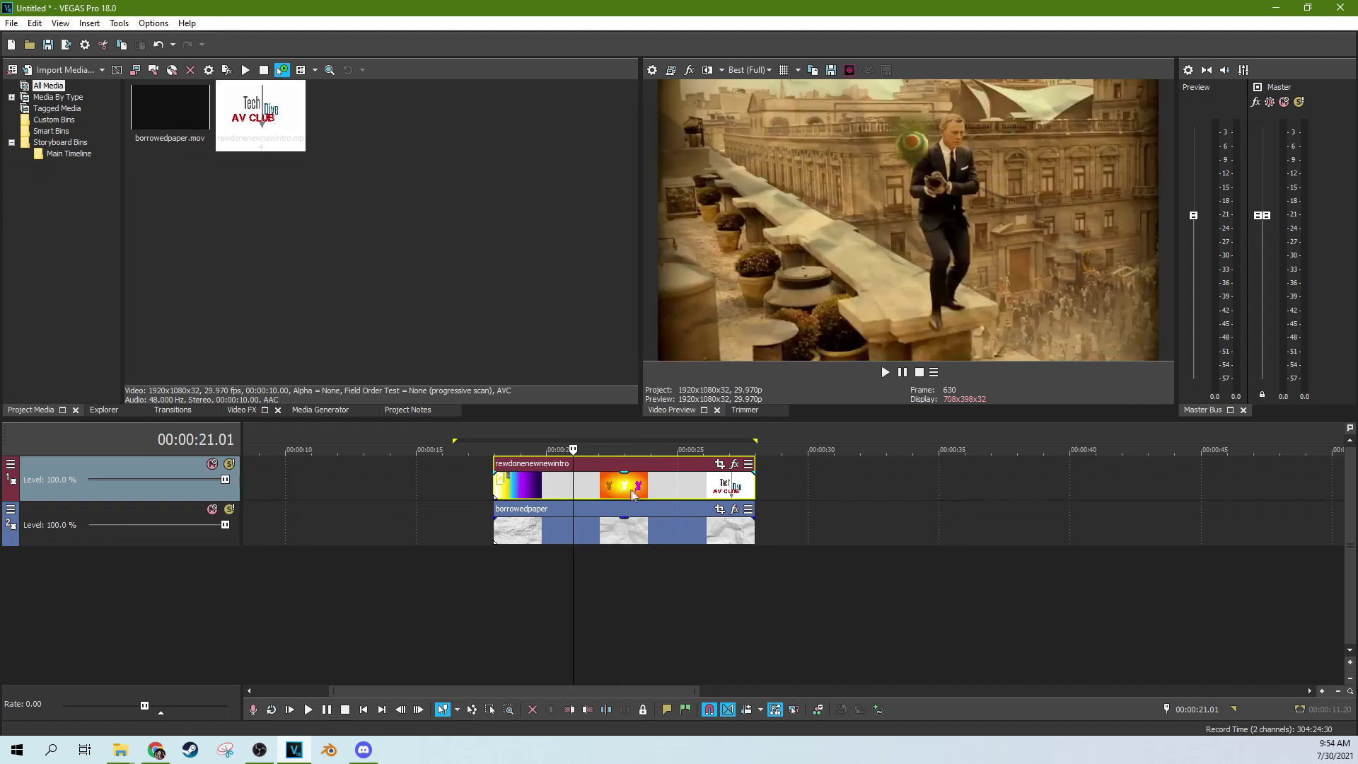
click(613, 494)
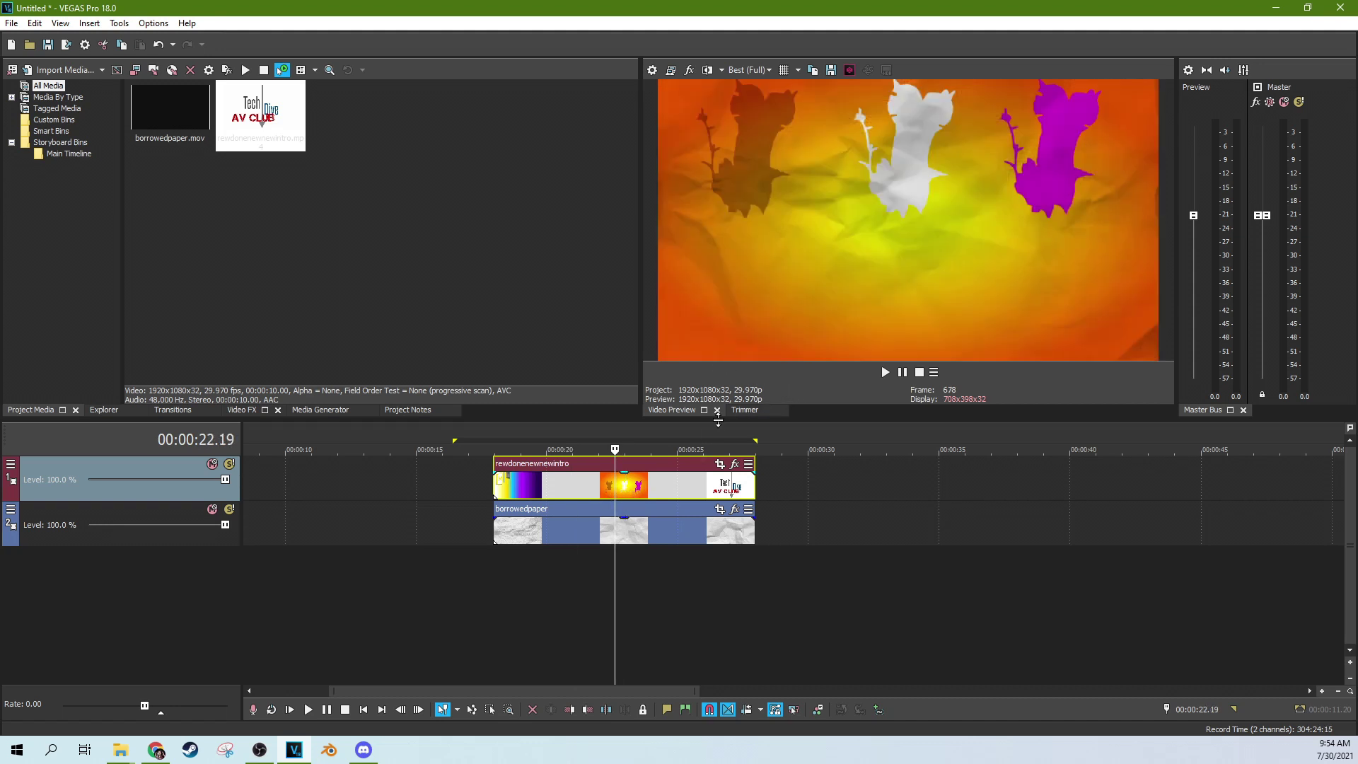
click(885, 372)
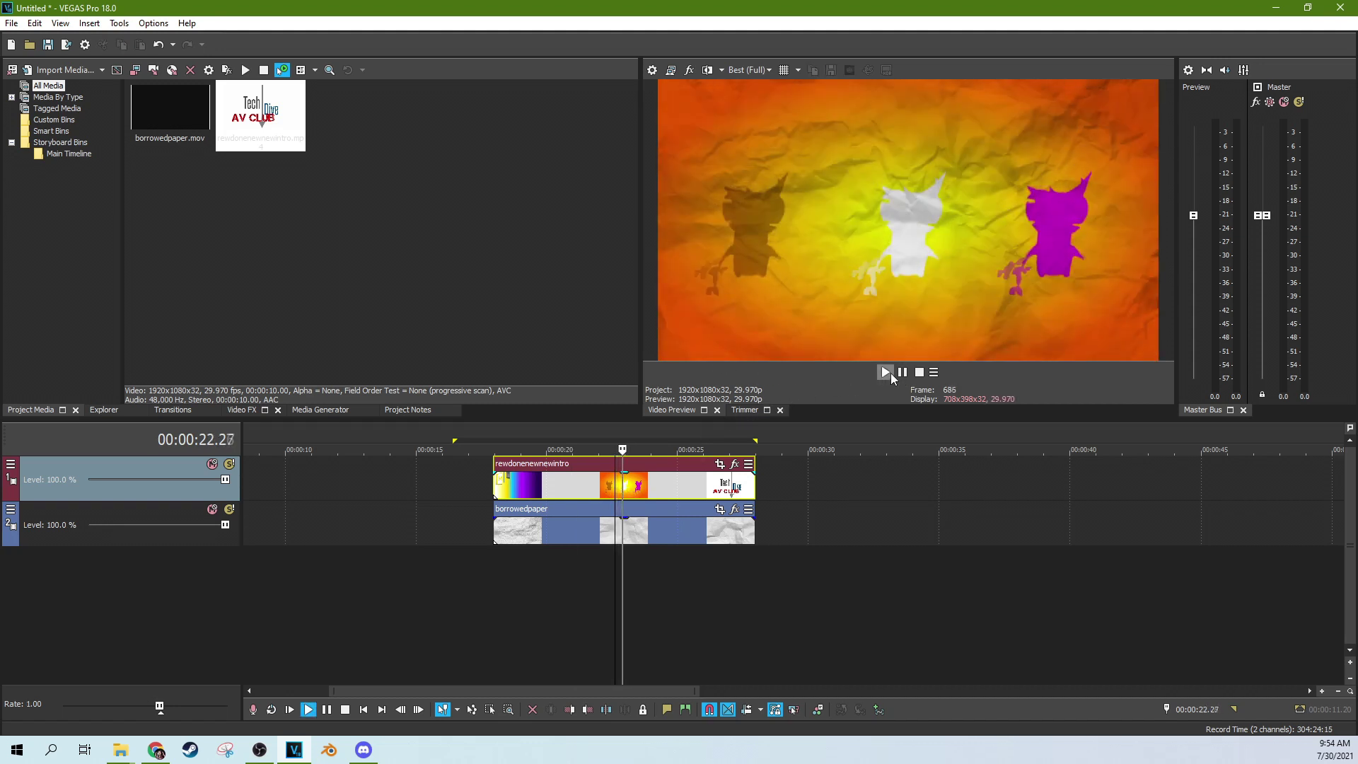
click(902, 374)
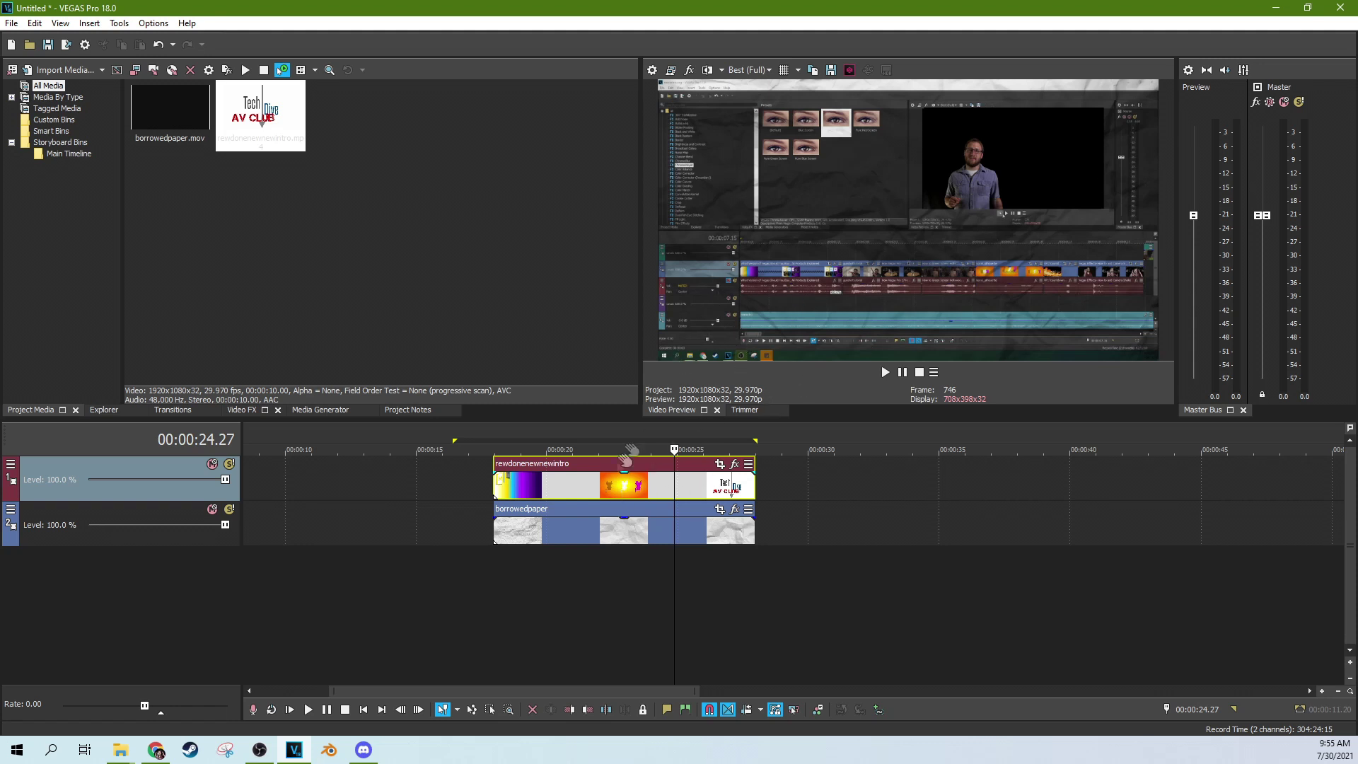
Give the top track a custom VEGAS Bump Map compositor at default settings.
click(11, 464)
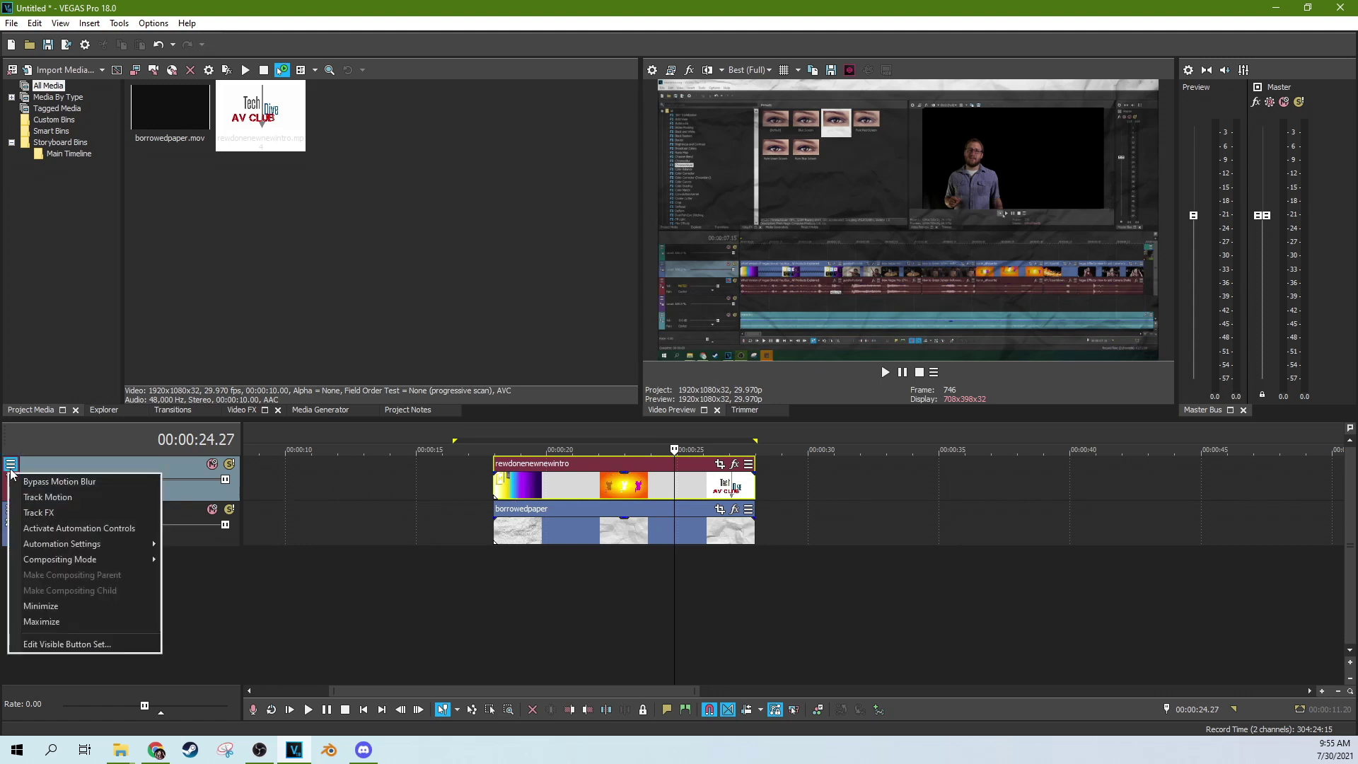
mouse_move(119, 567)
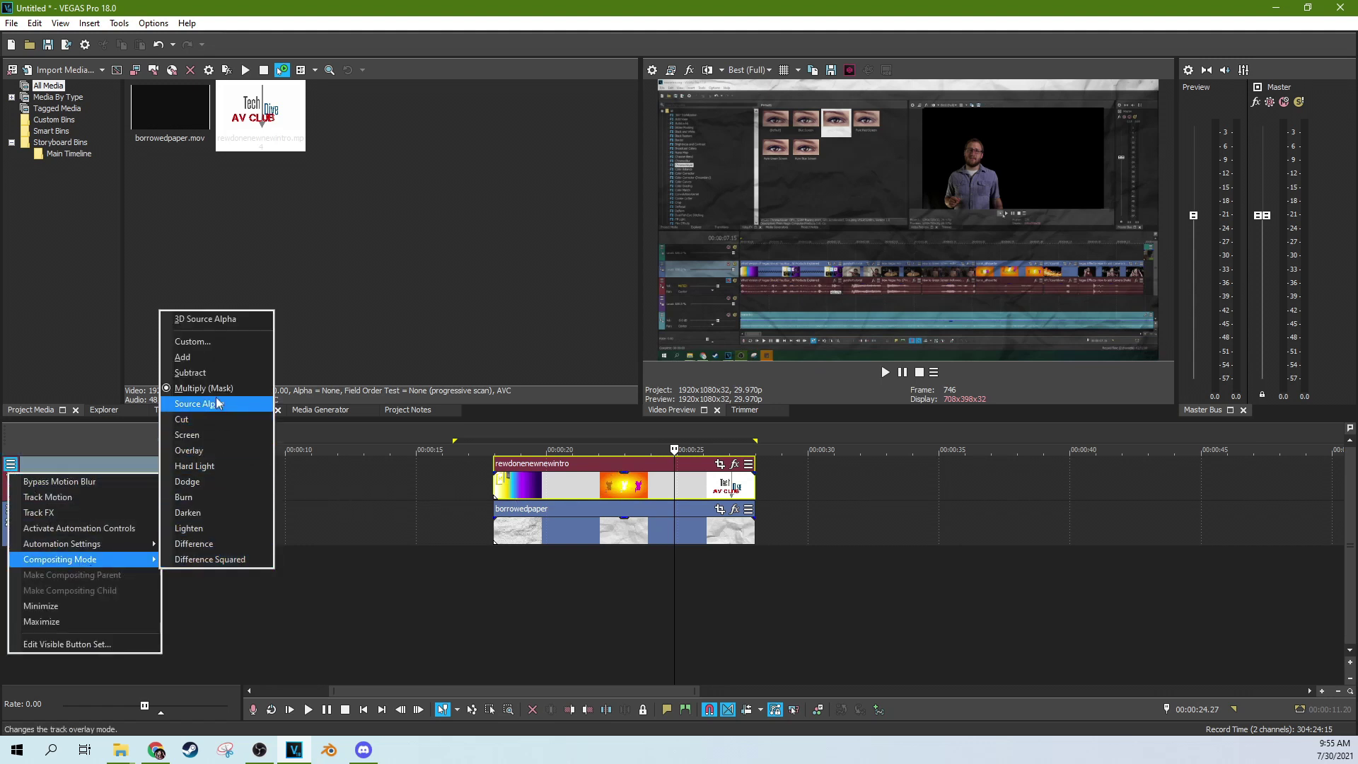
click(235, 341)
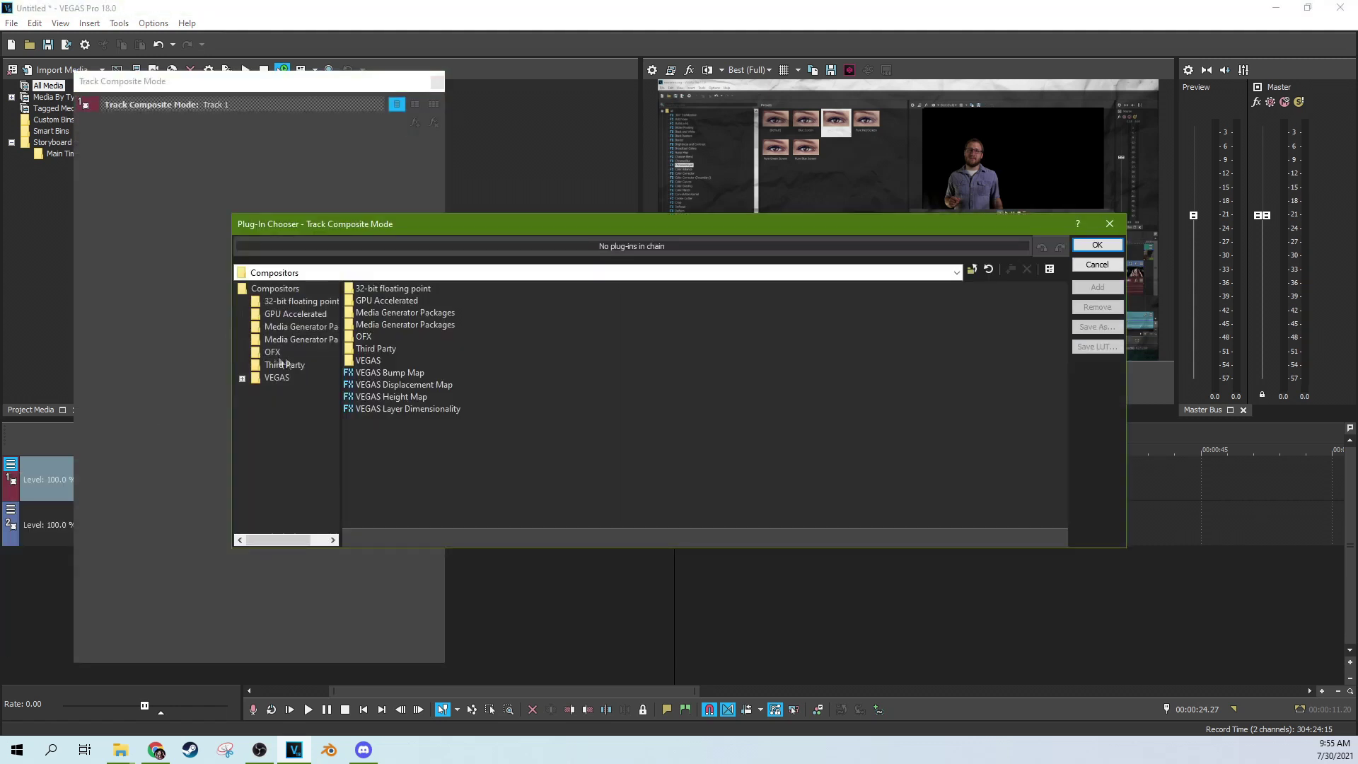
click(401, 372)
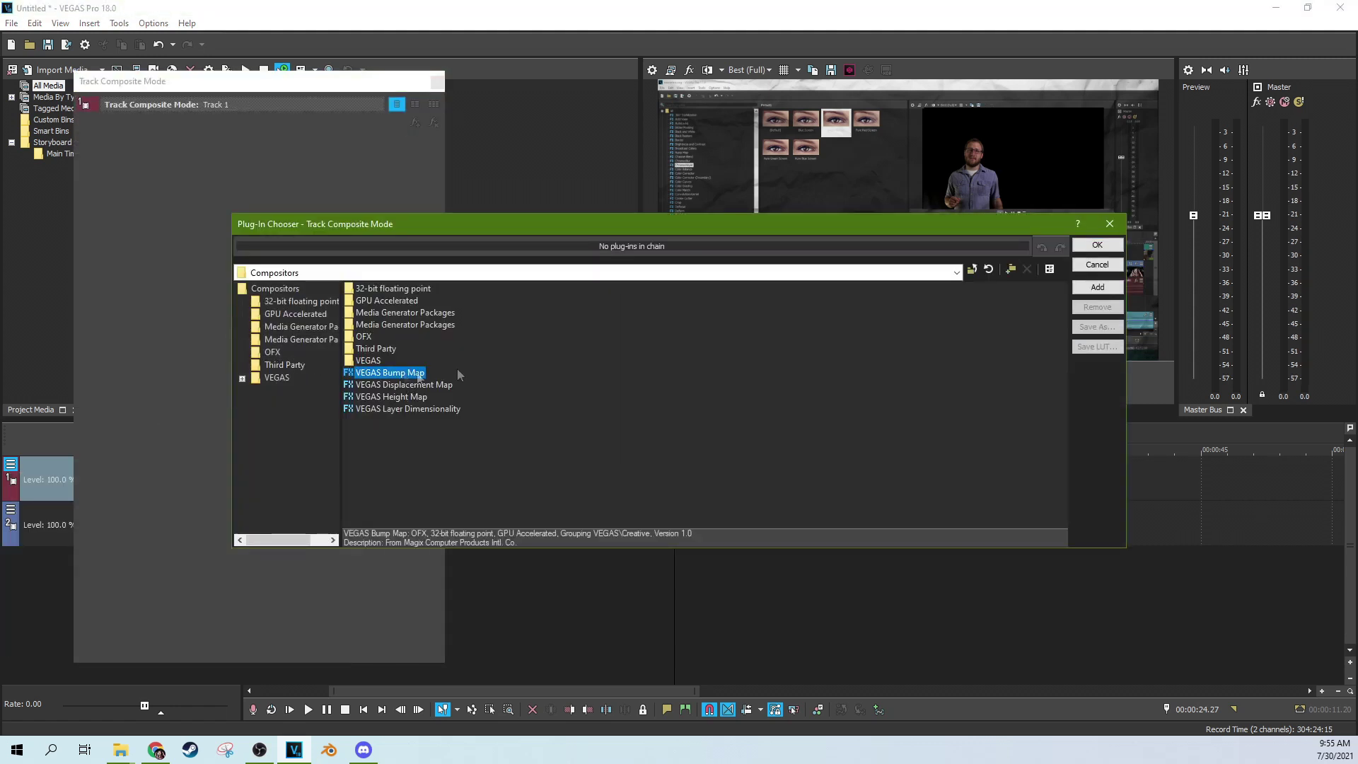
click(1097, 288)
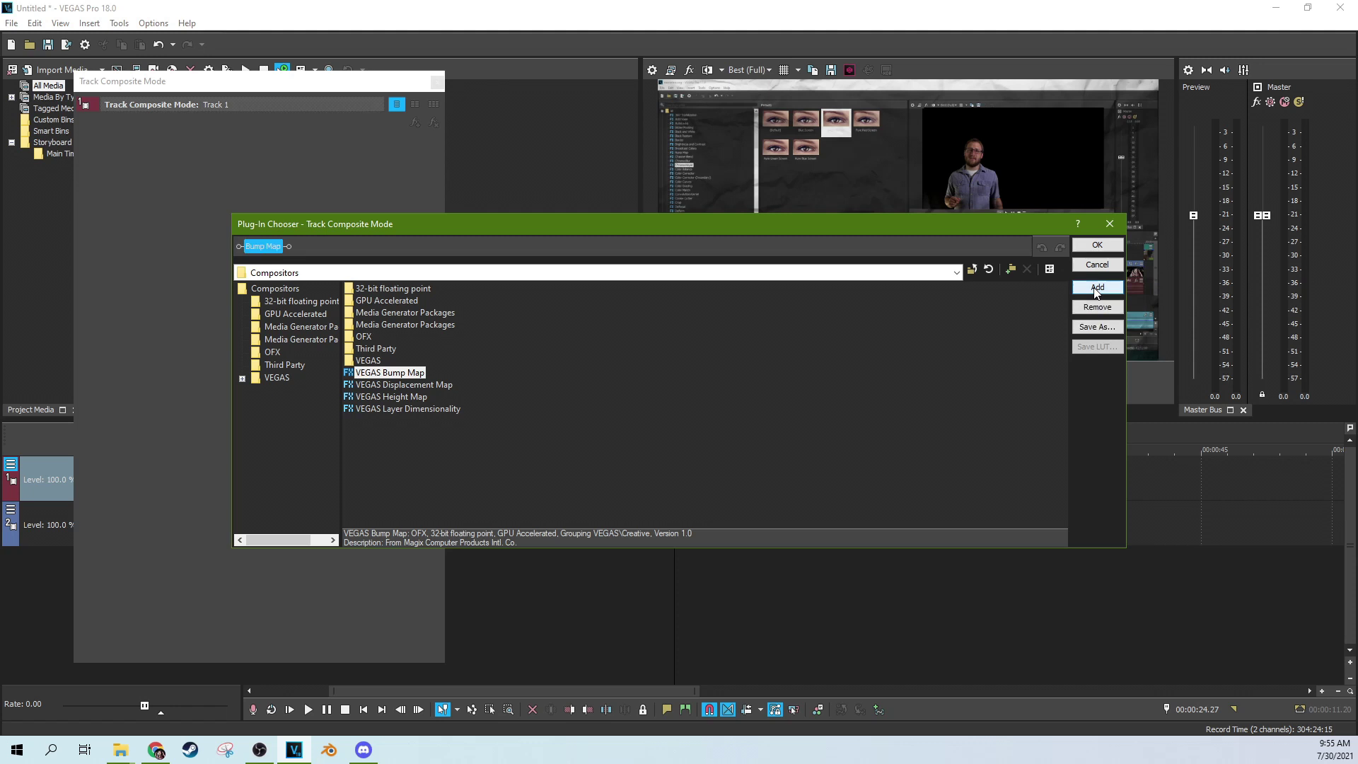
click(1097, 244)
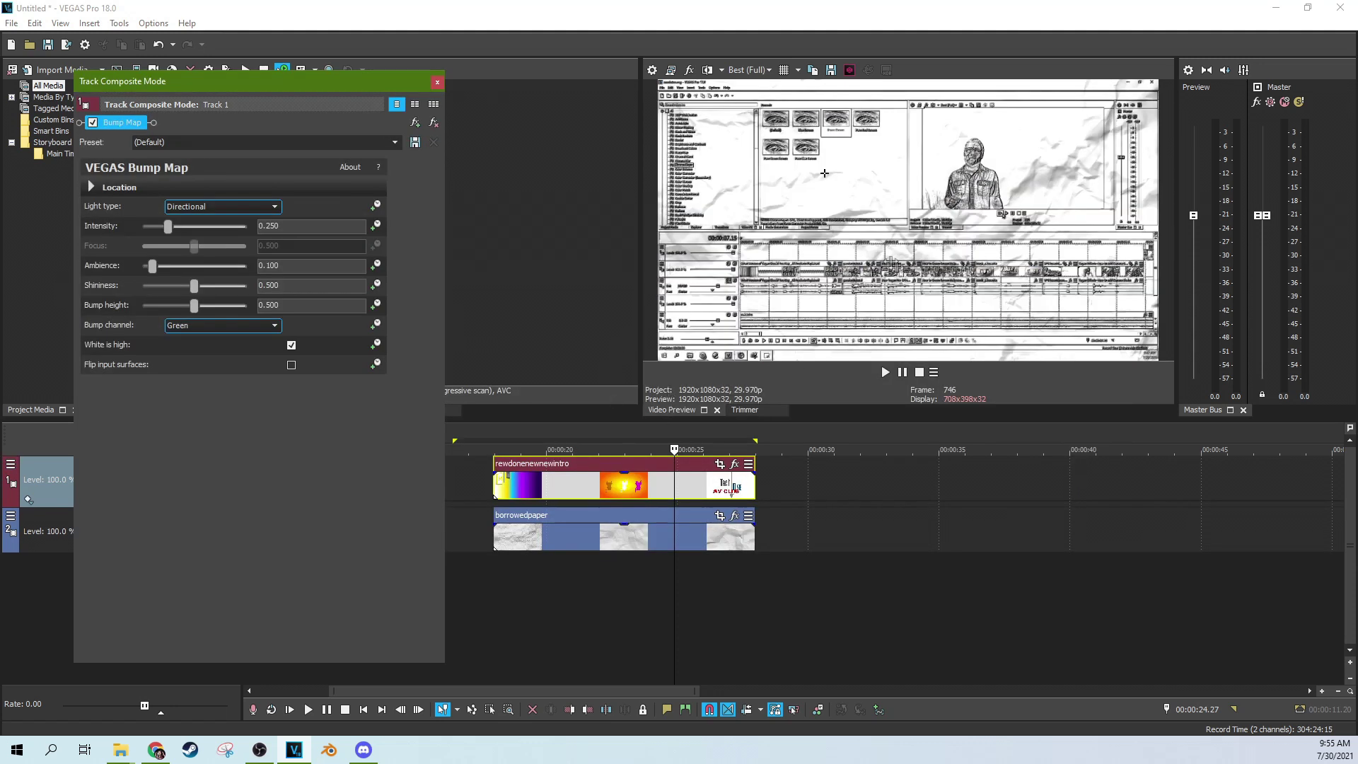
Play the bump-mapped composite and preview the Tech Dive title frame.
click(885, 373)
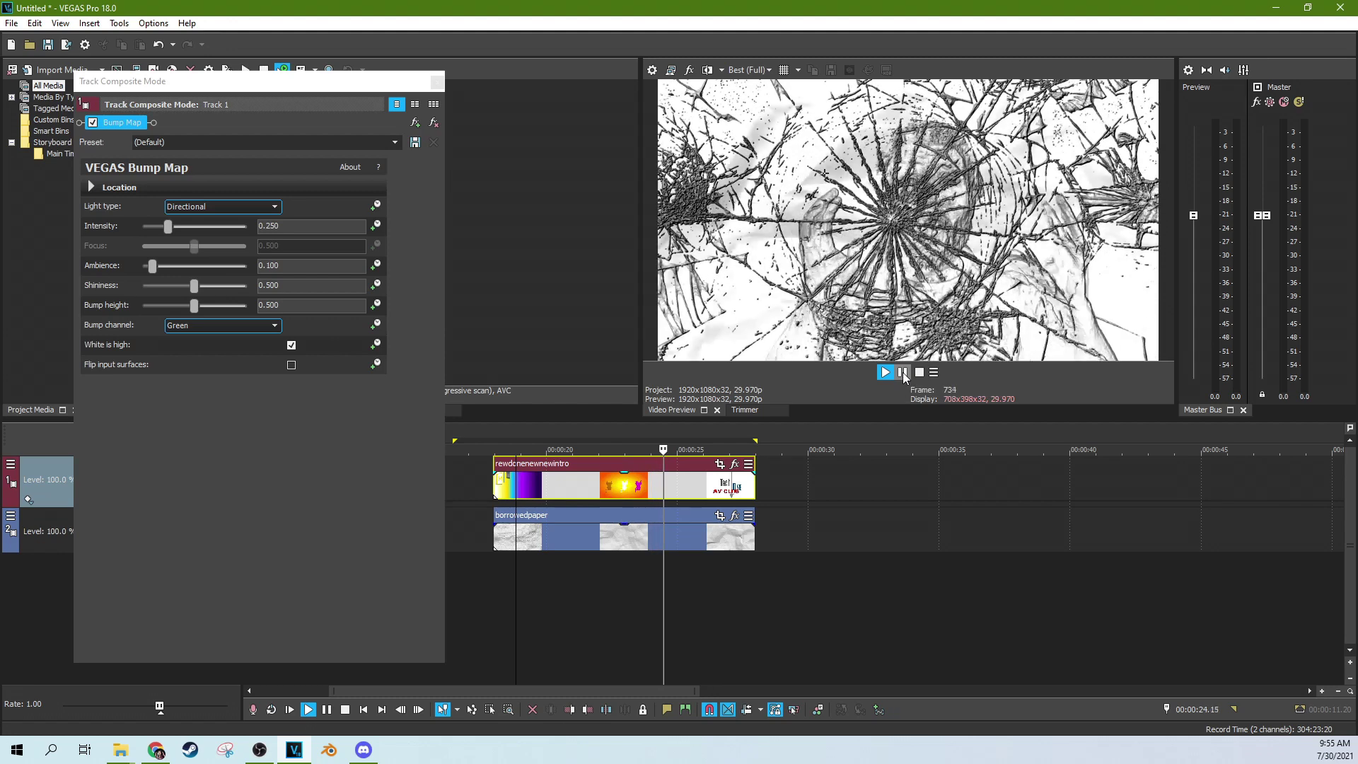
click(903, 372)
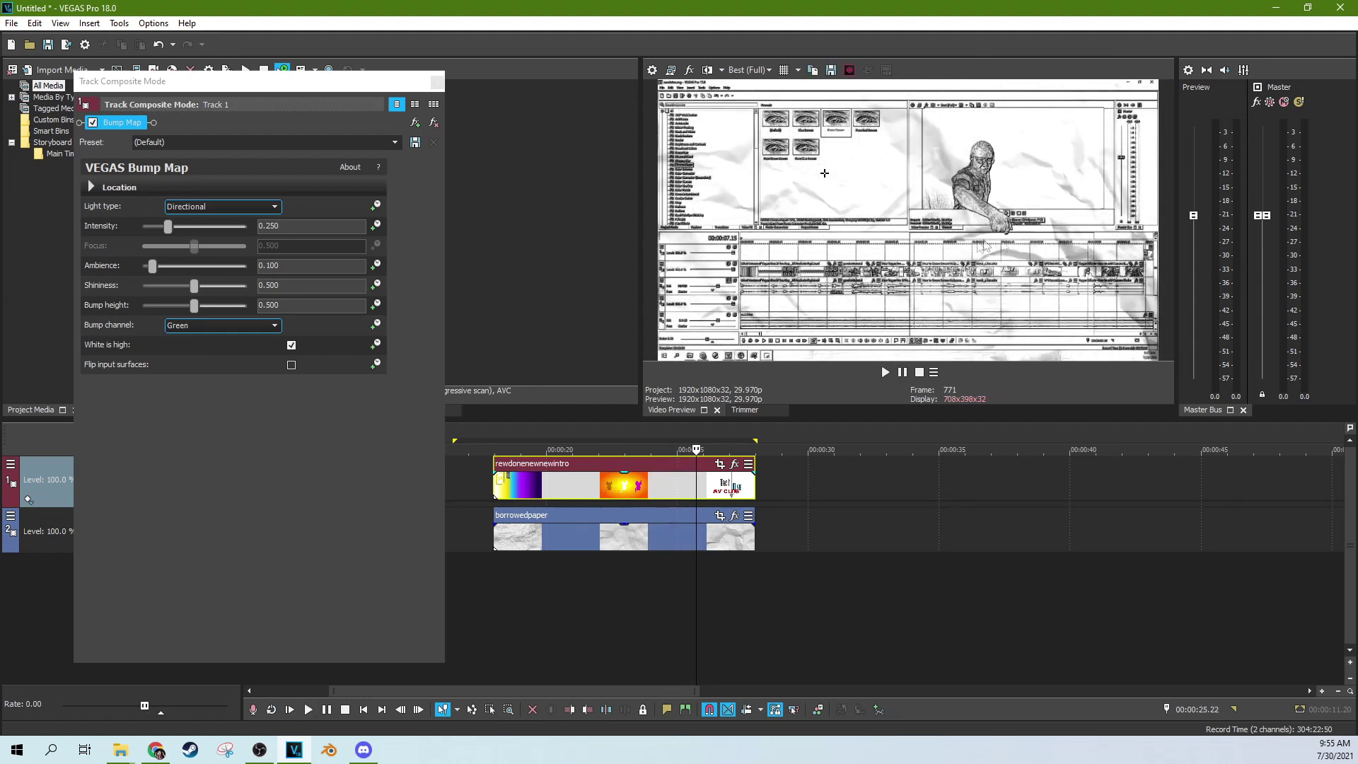
click(721, 488)
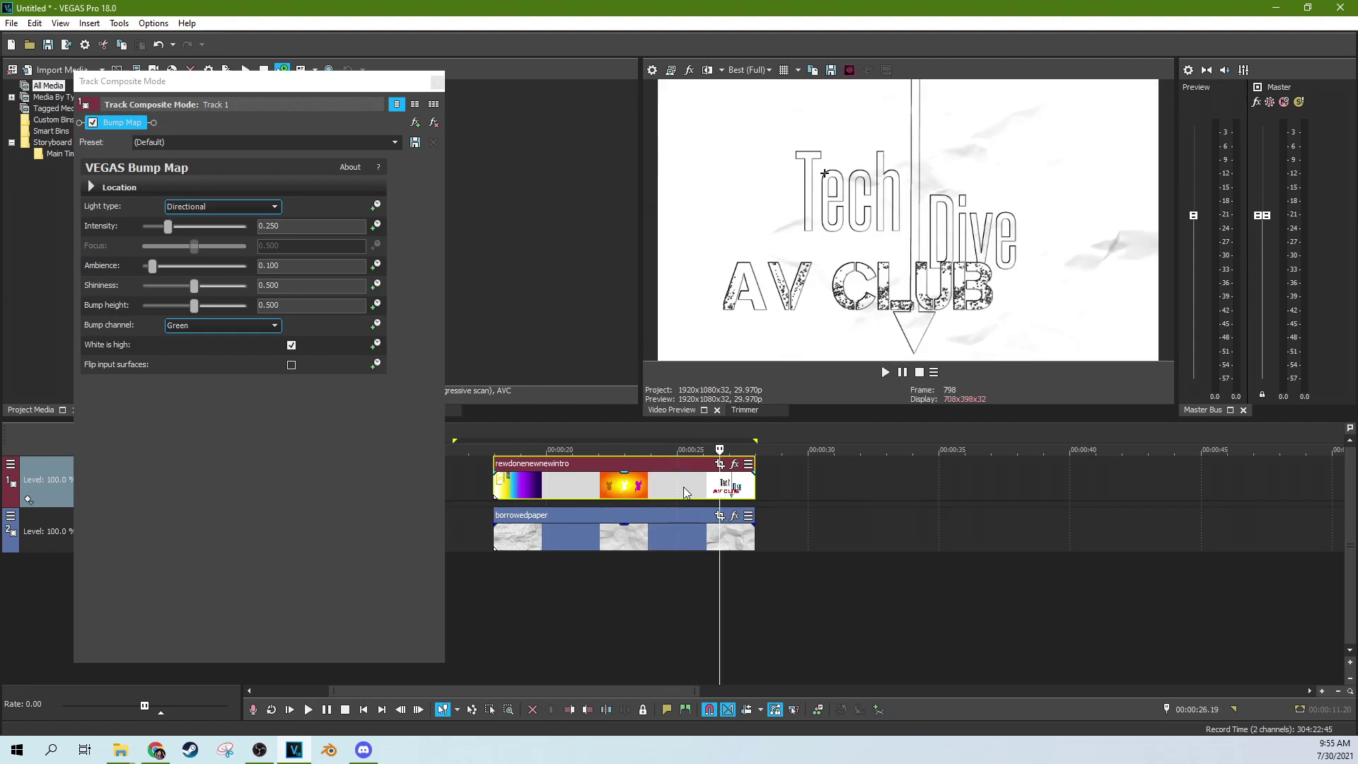
click(684, 488)
click(704, 484)
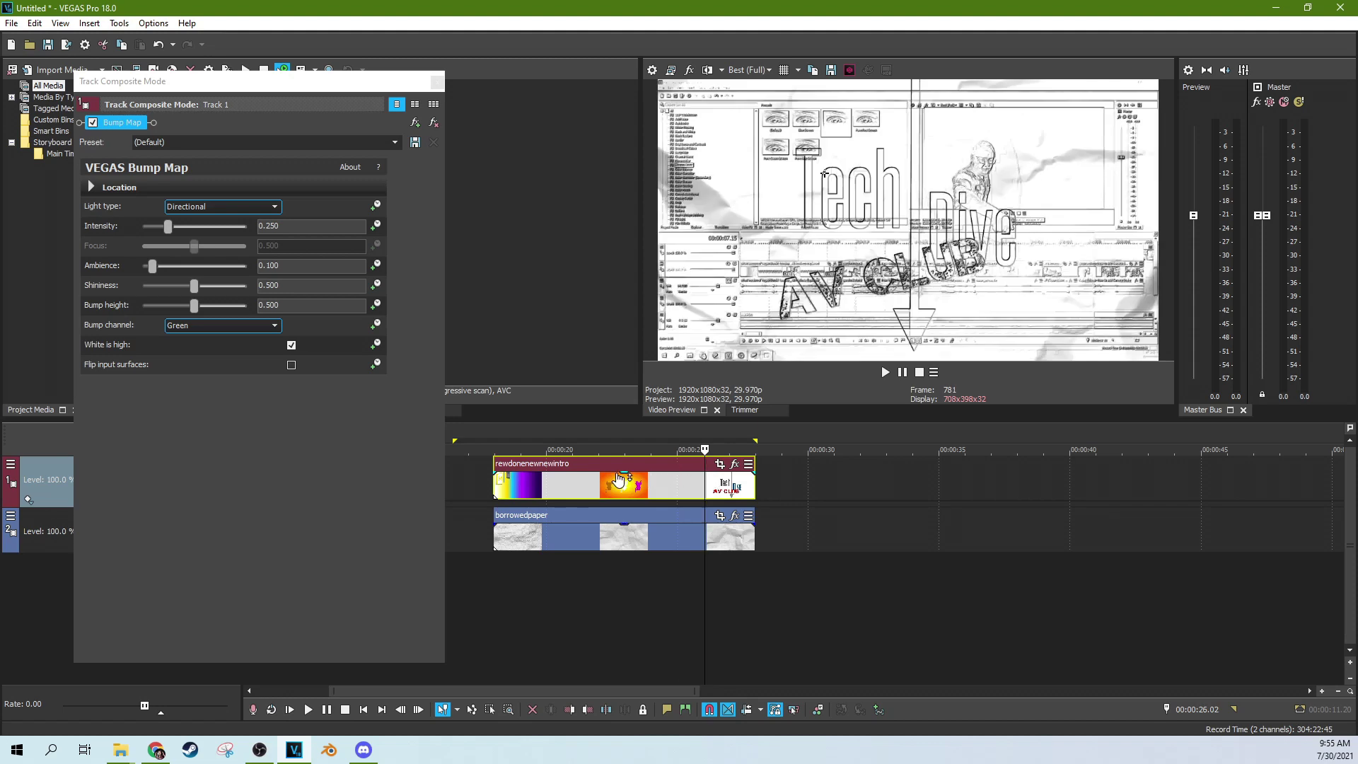
Check the cat-outline and building frames, then enable Flip input surfaces.
click(620, 487)
click(595, 492)
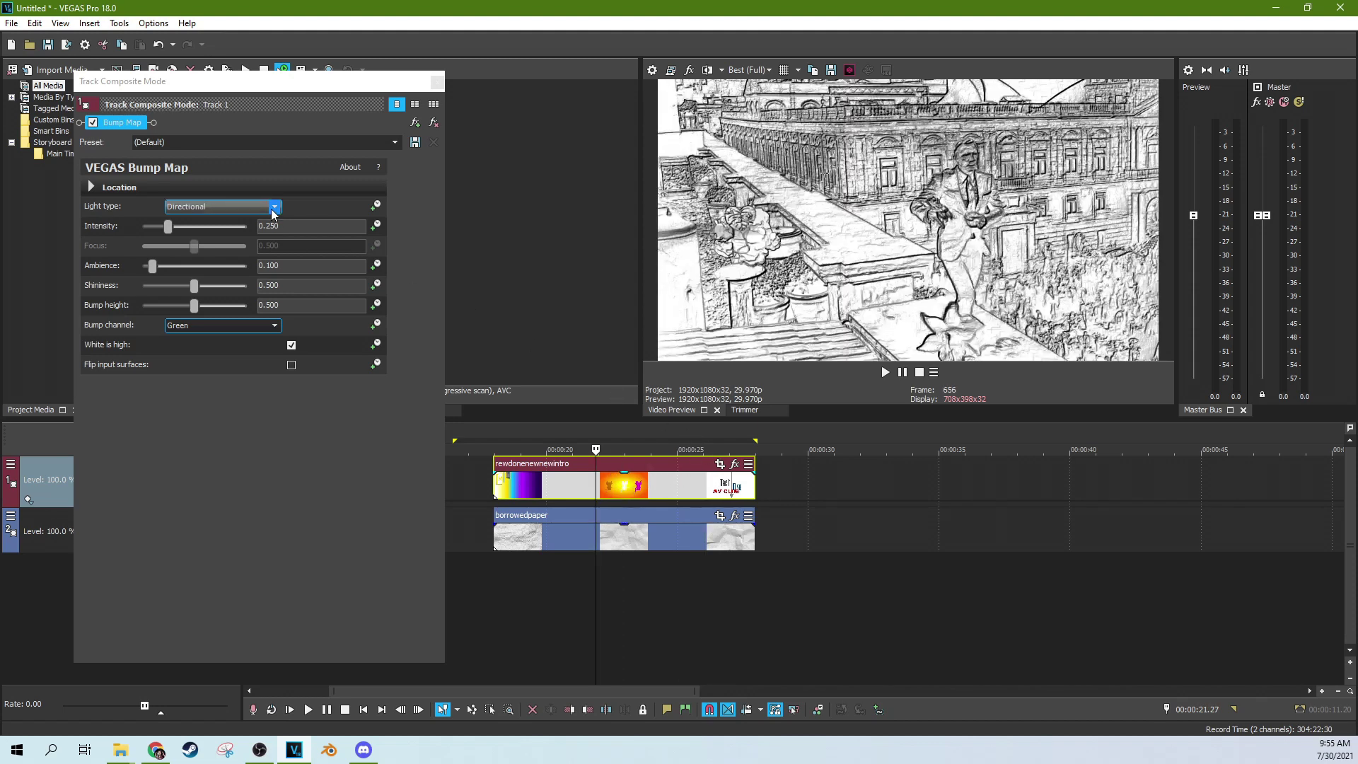
click(292, 365)
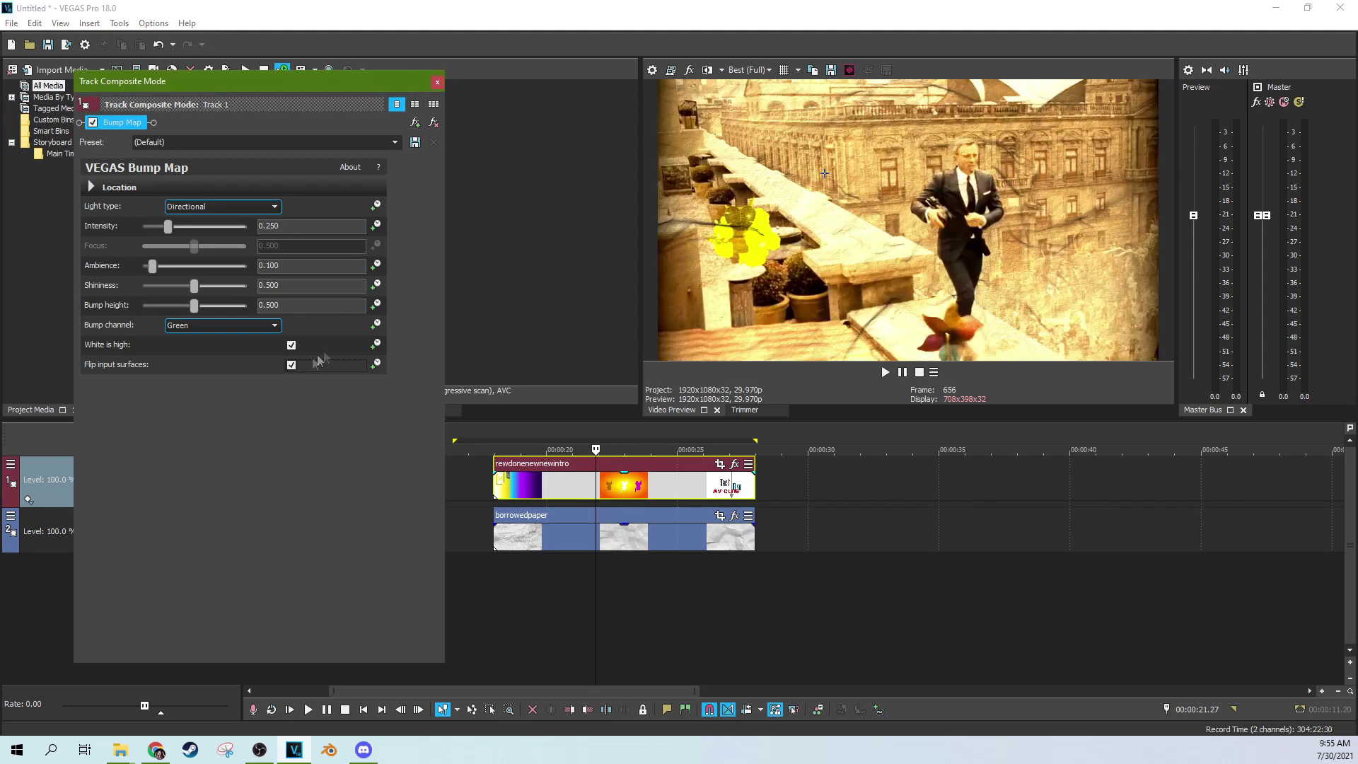
Scrub to the newspaper scene and play the colour composite to the rooftop scene.
click(555, 493)
click(603, 491)
click(628, 492)
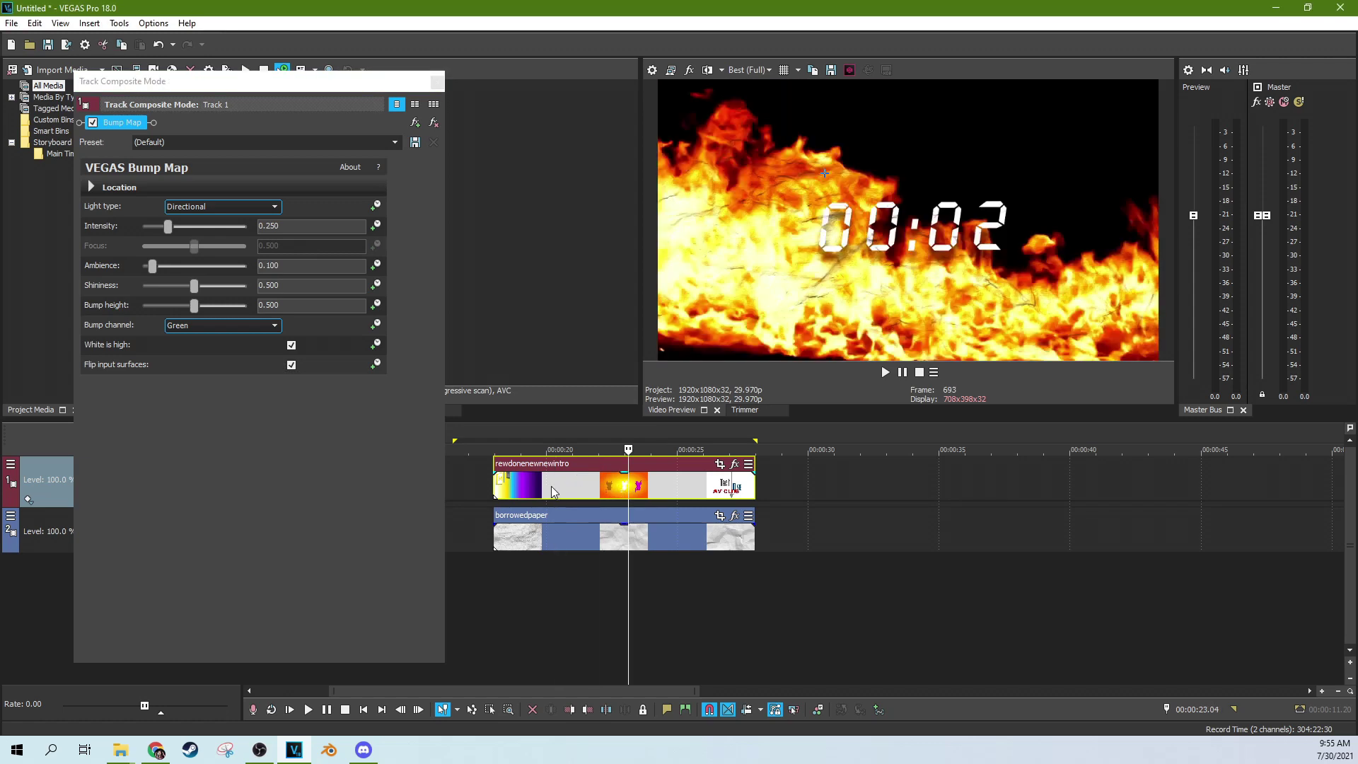
click(551, 489)
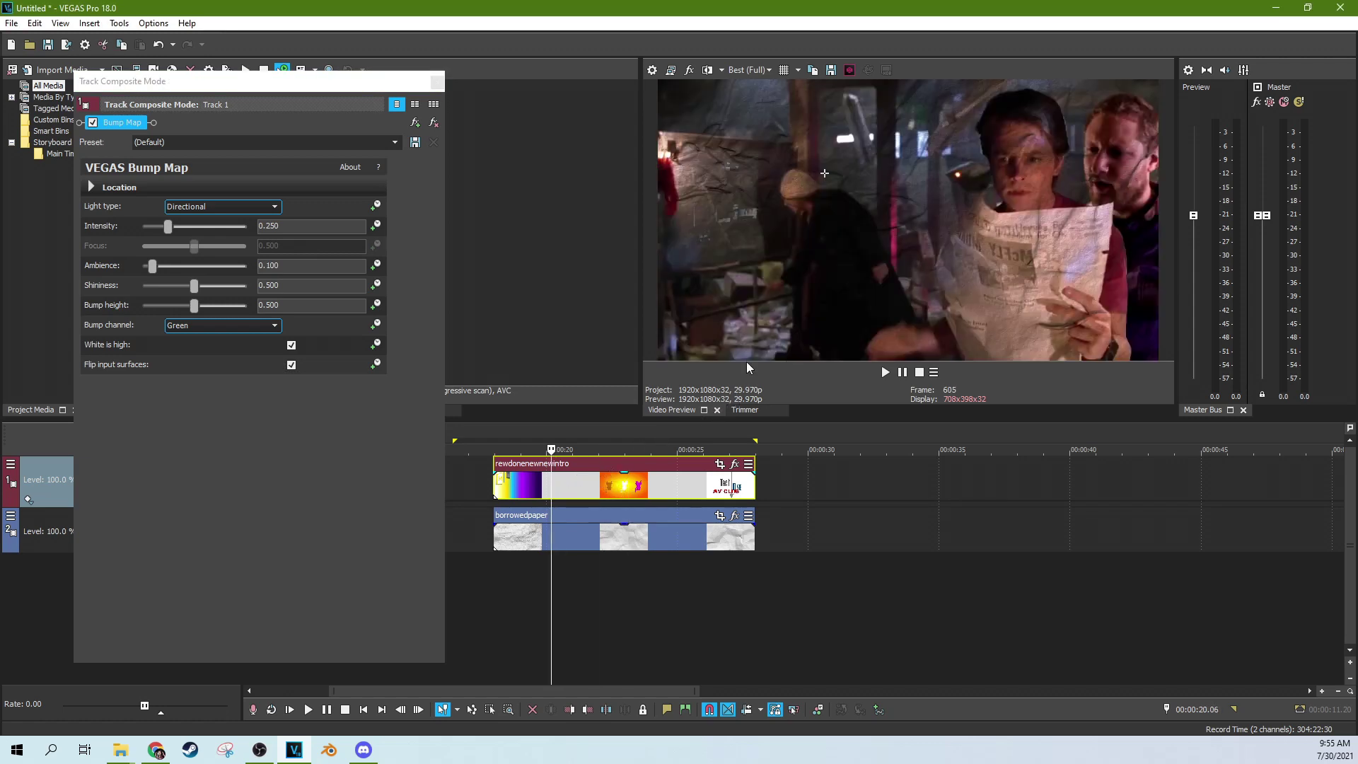
click(885, 372)
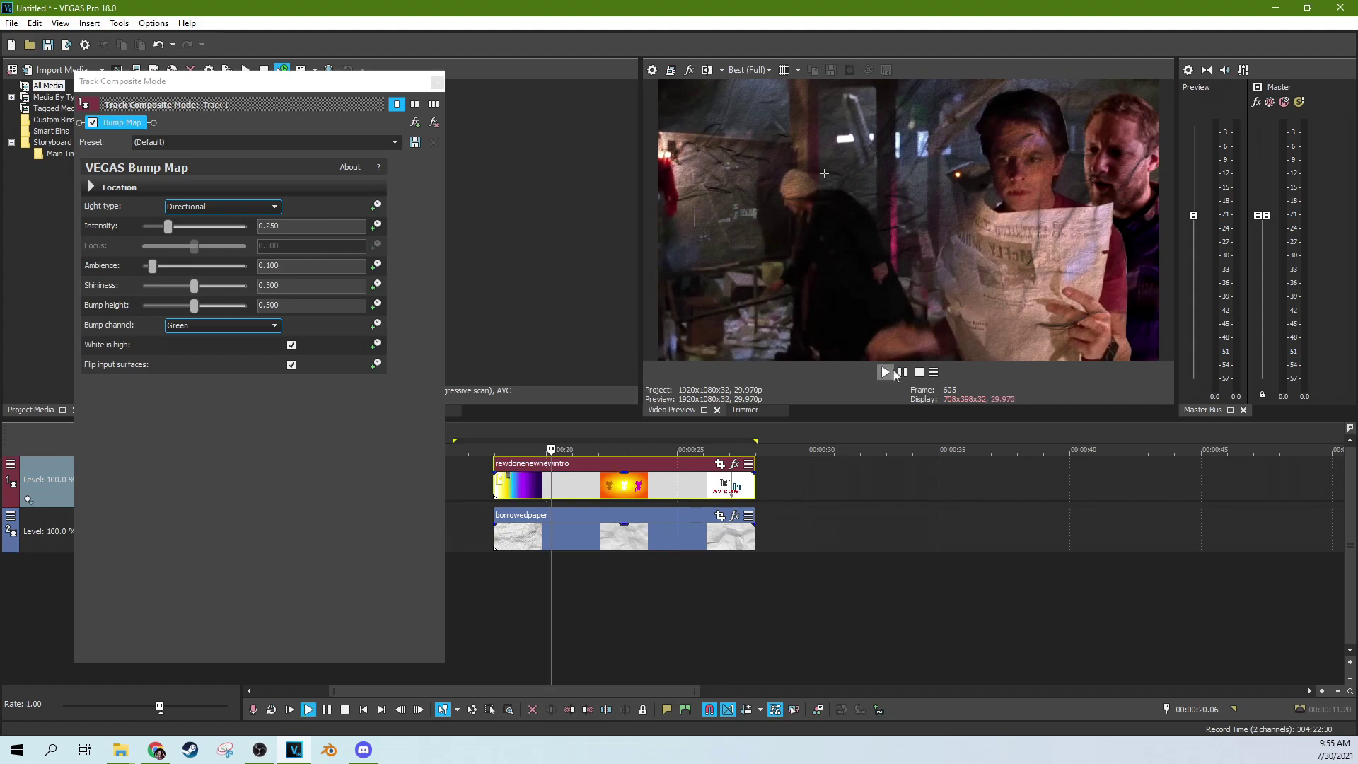
click(902, 372)
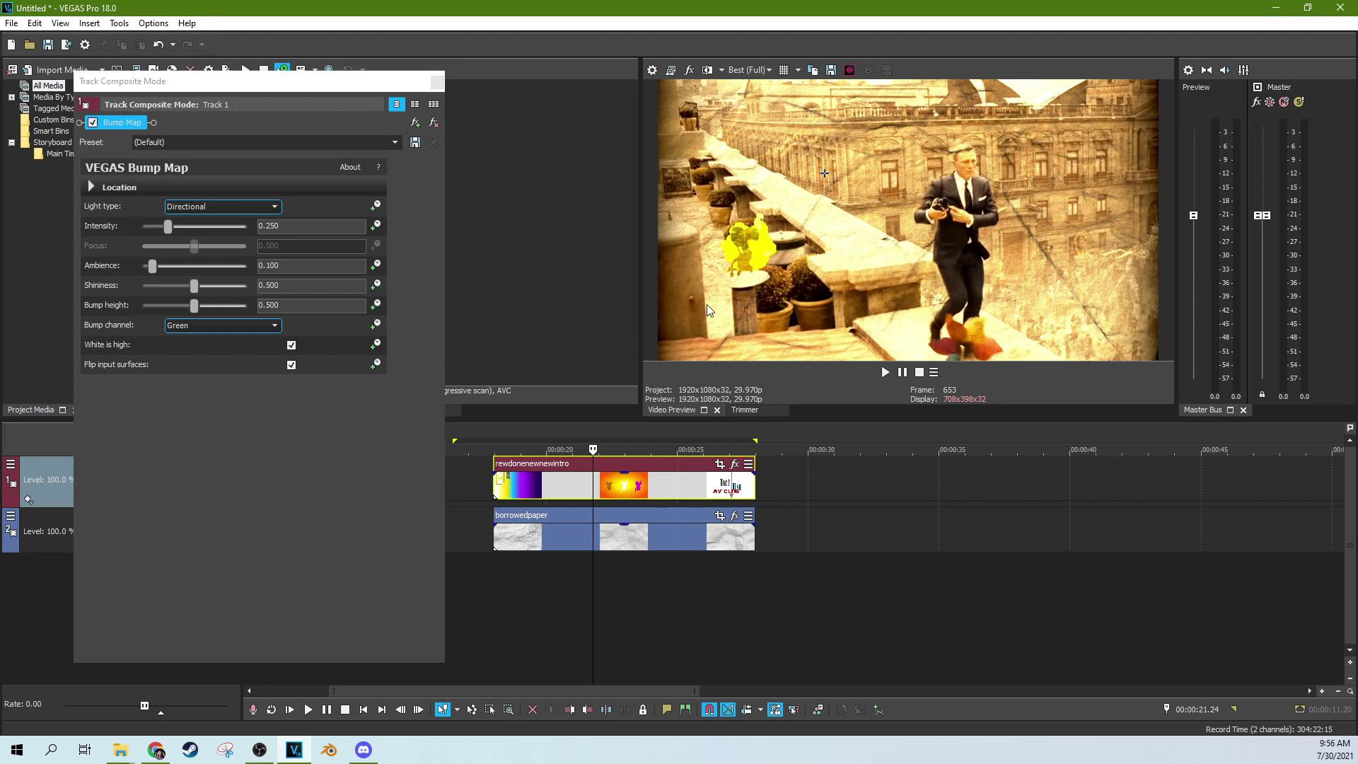
click(271, 207)
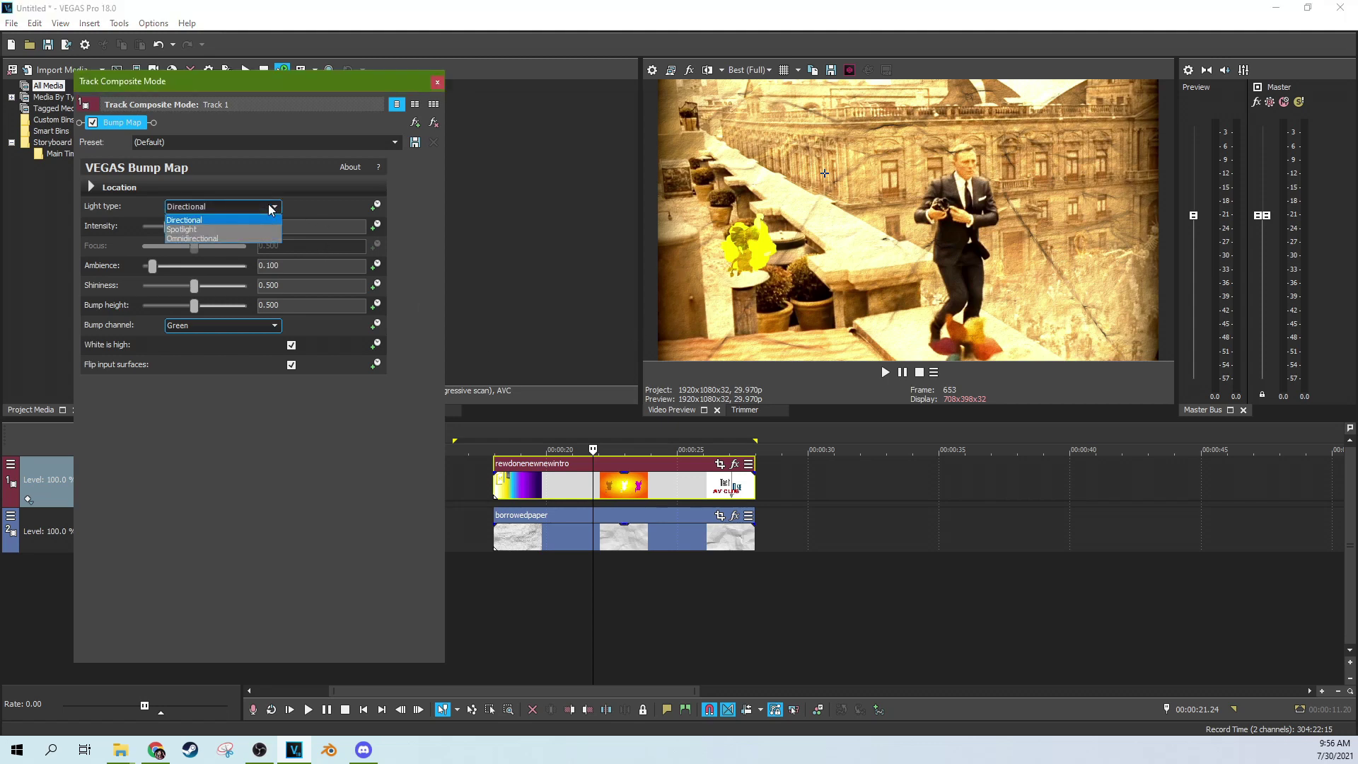
Use an Omnidirectional light, reposition it, lower Shininess to 0.286, and bump on Blue.
click(235, 239)
click(825, 176)
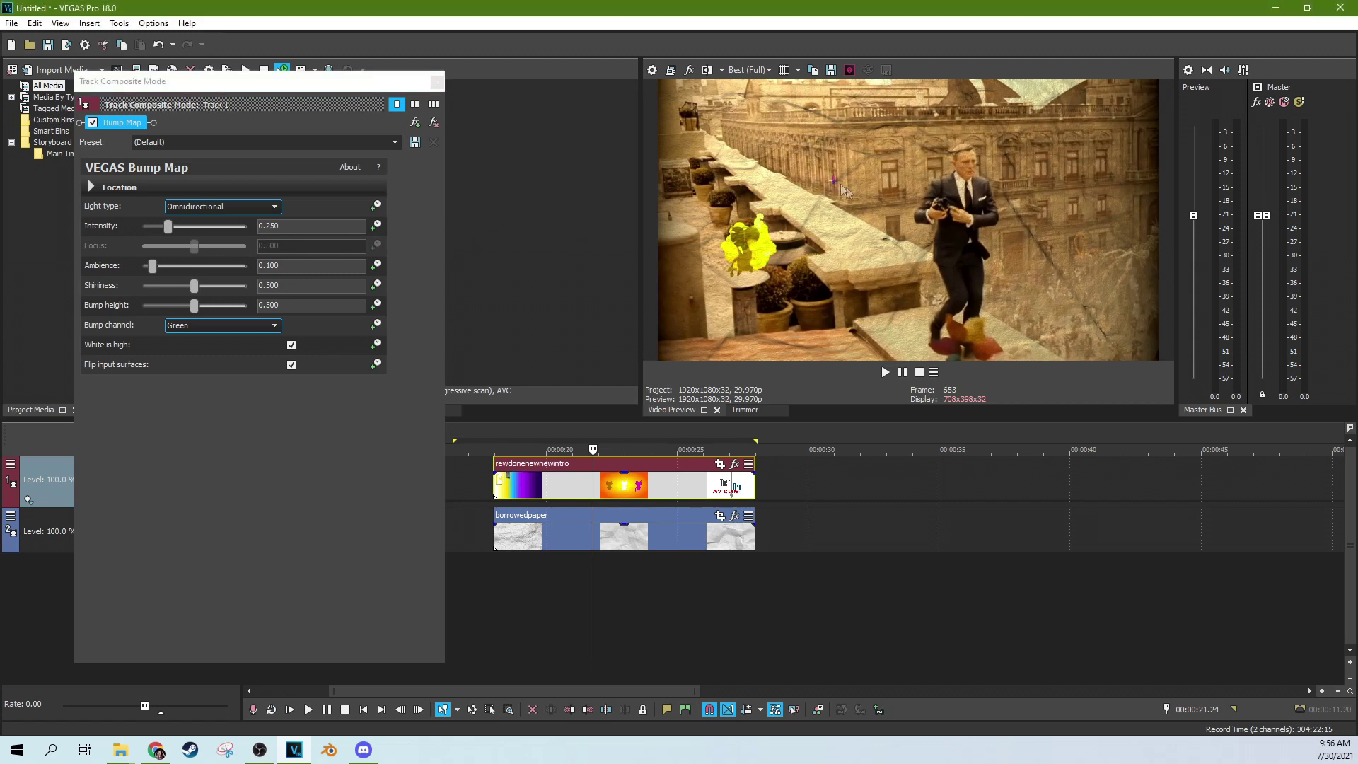
drag(919, 231, 901, 219)
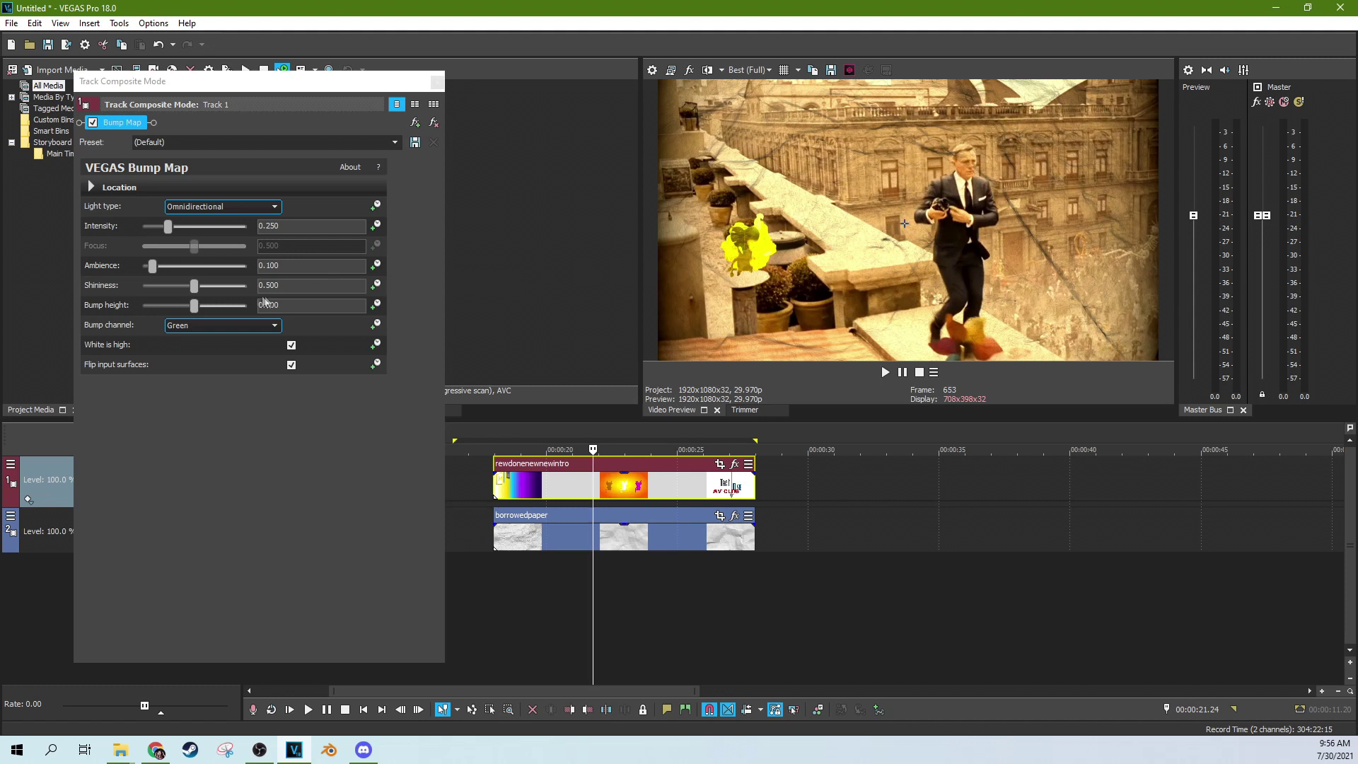
drag(194, 286, 208, 316)
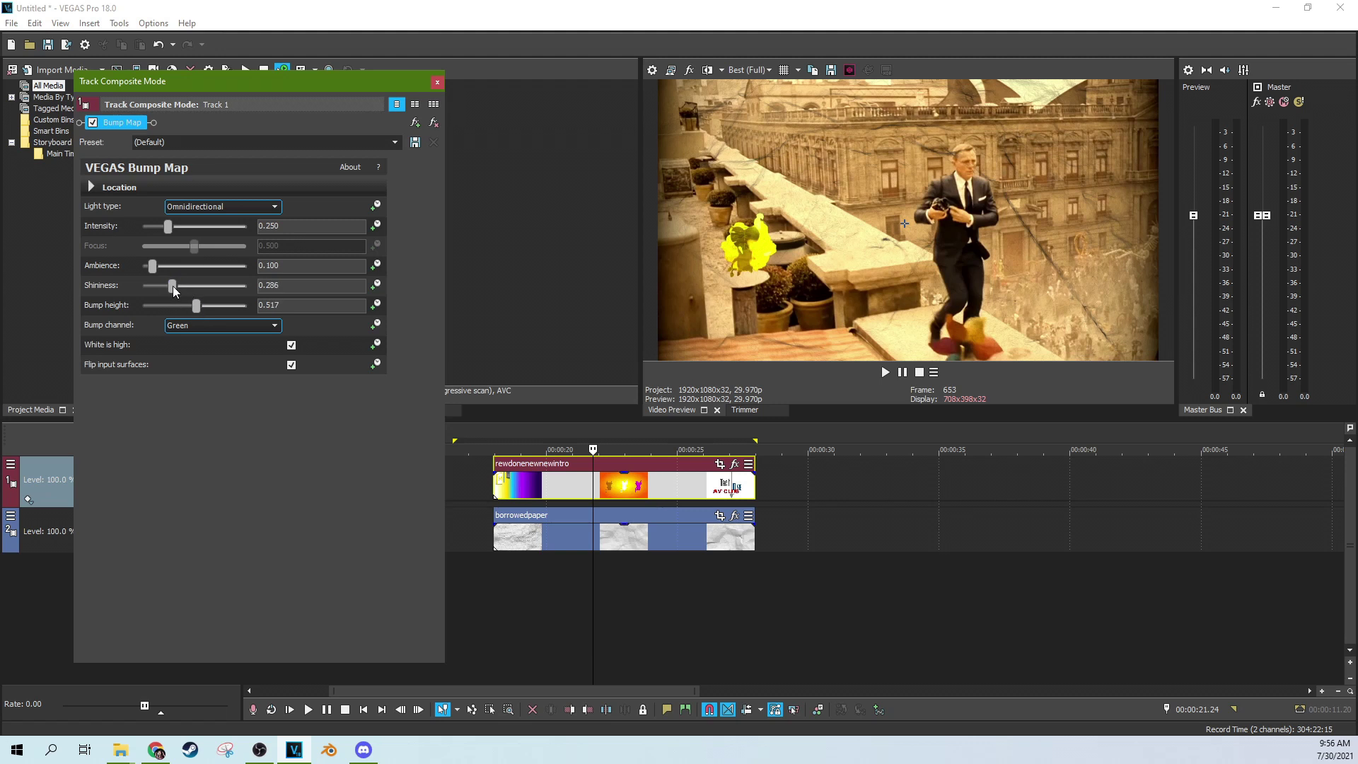
click(268, 326)
click(210, 355)
Preview the fire countdown, cracked-glass and Tech Dive AV CLUB title frames.
click(539, 478)
click(593, 486)
click(632, 485)
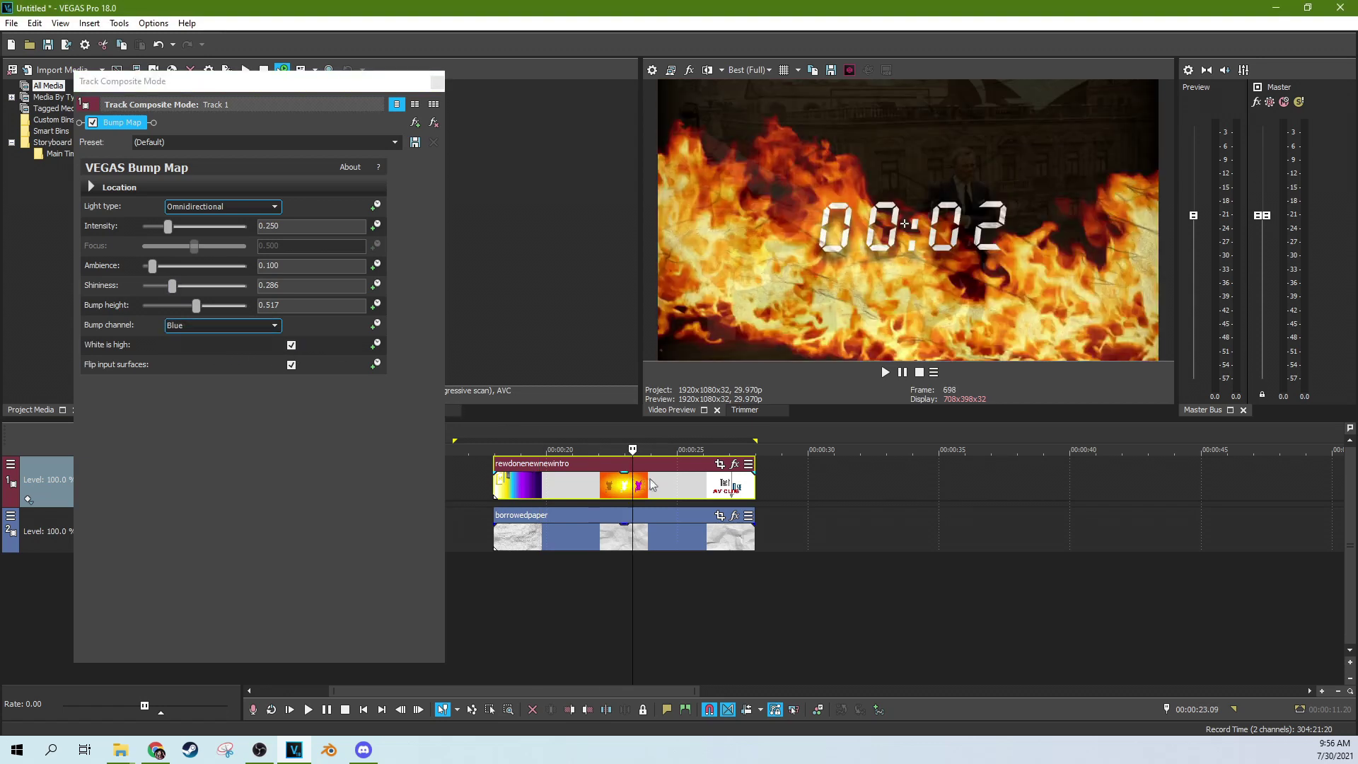
click(654, 485)
click(646, 488)
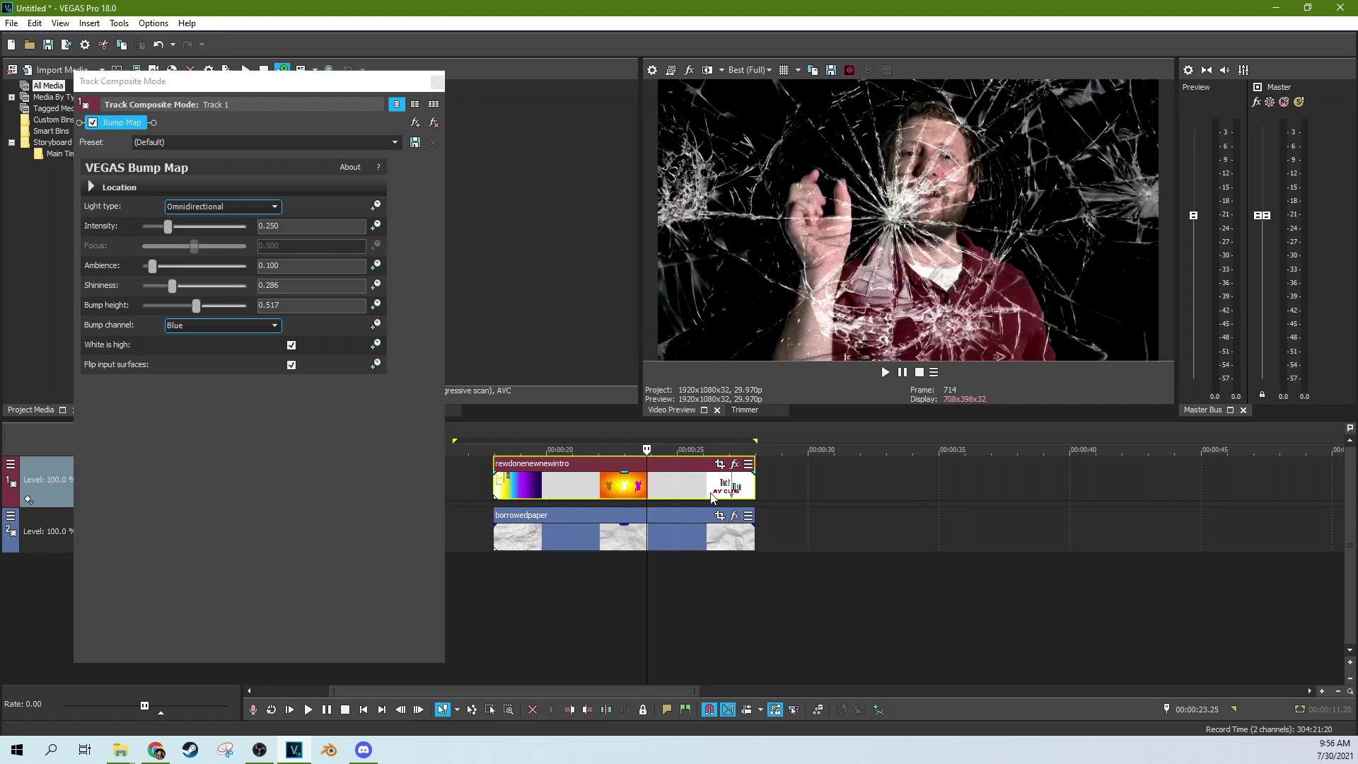
click(710, 495)
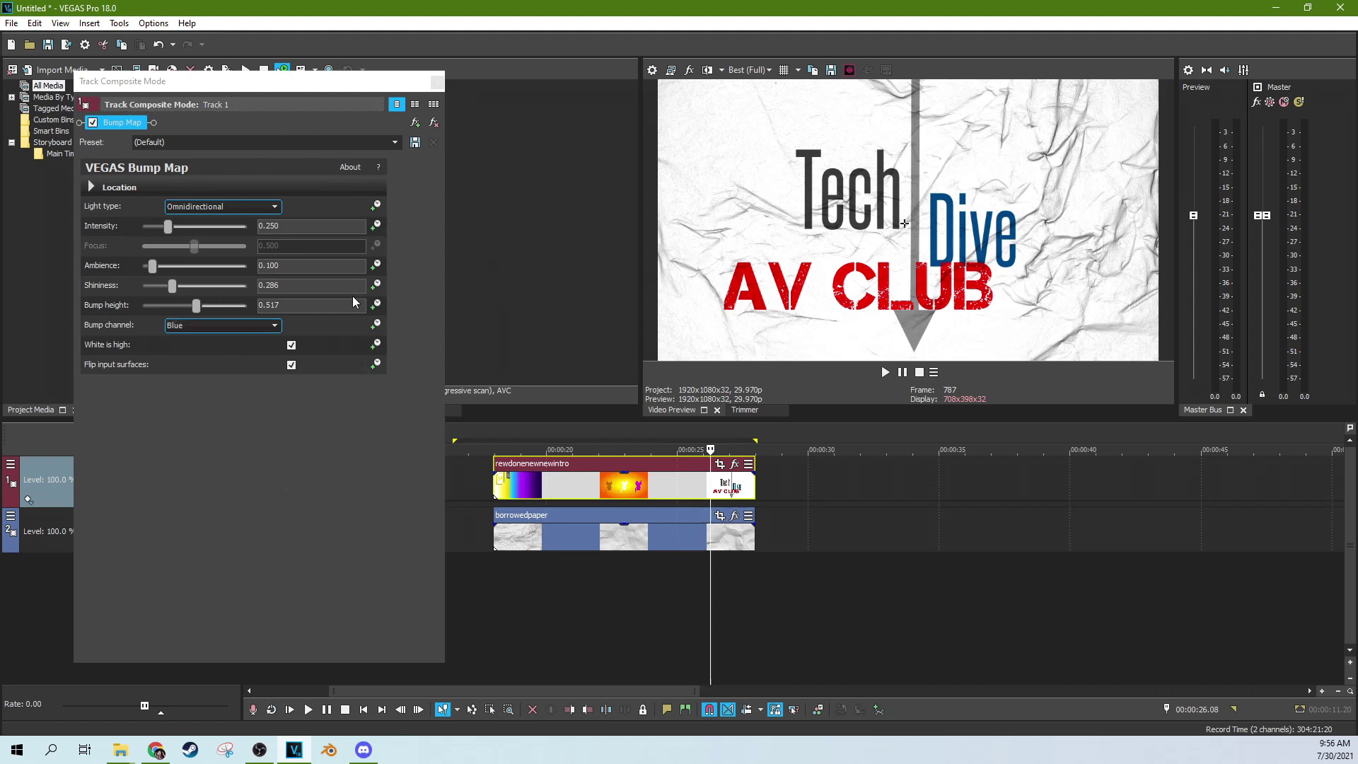
Adjust Ambience to 0.082 and return to the newspaper movie scene.
drag(151, 265, 139, 269)
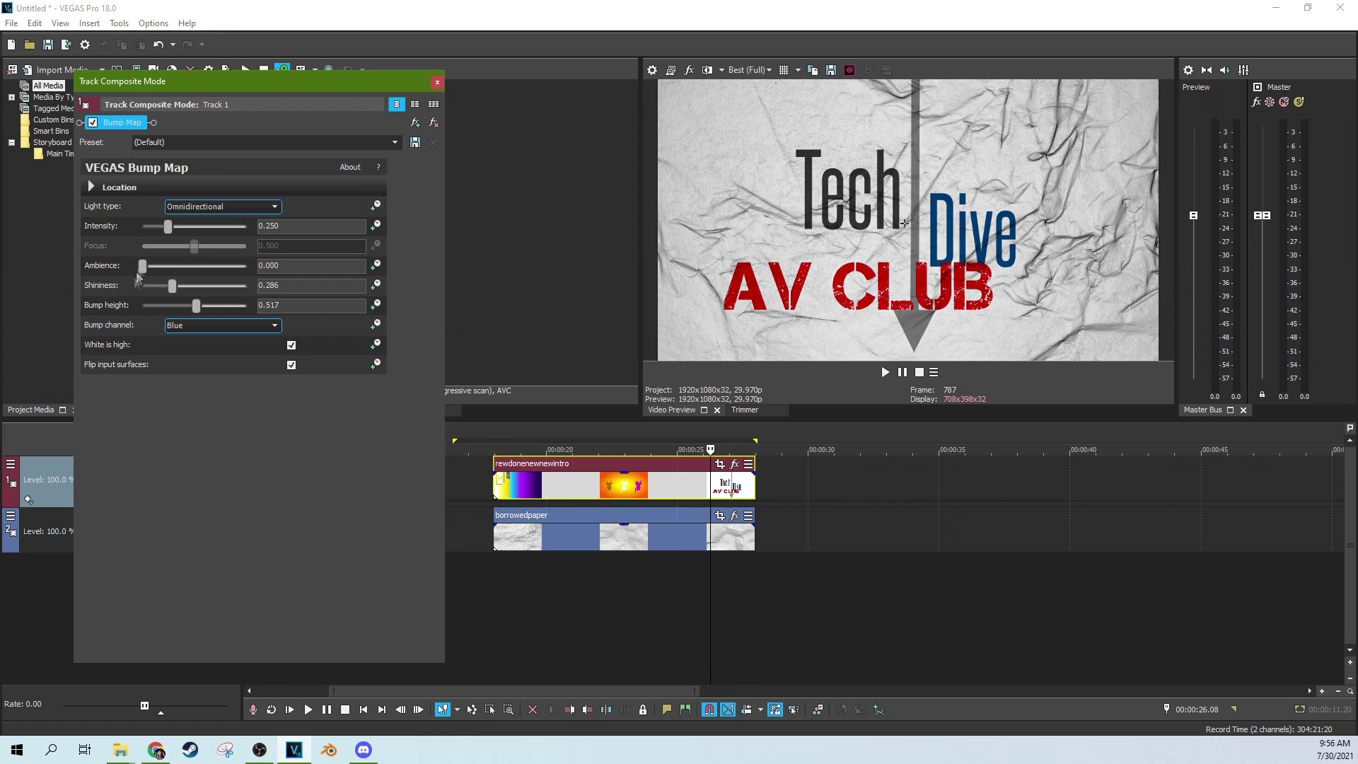
mouse_move(142, 266)
mouse_down()
mouse_move(296, 273)
mouse_move(148, 271)
mouse_up()
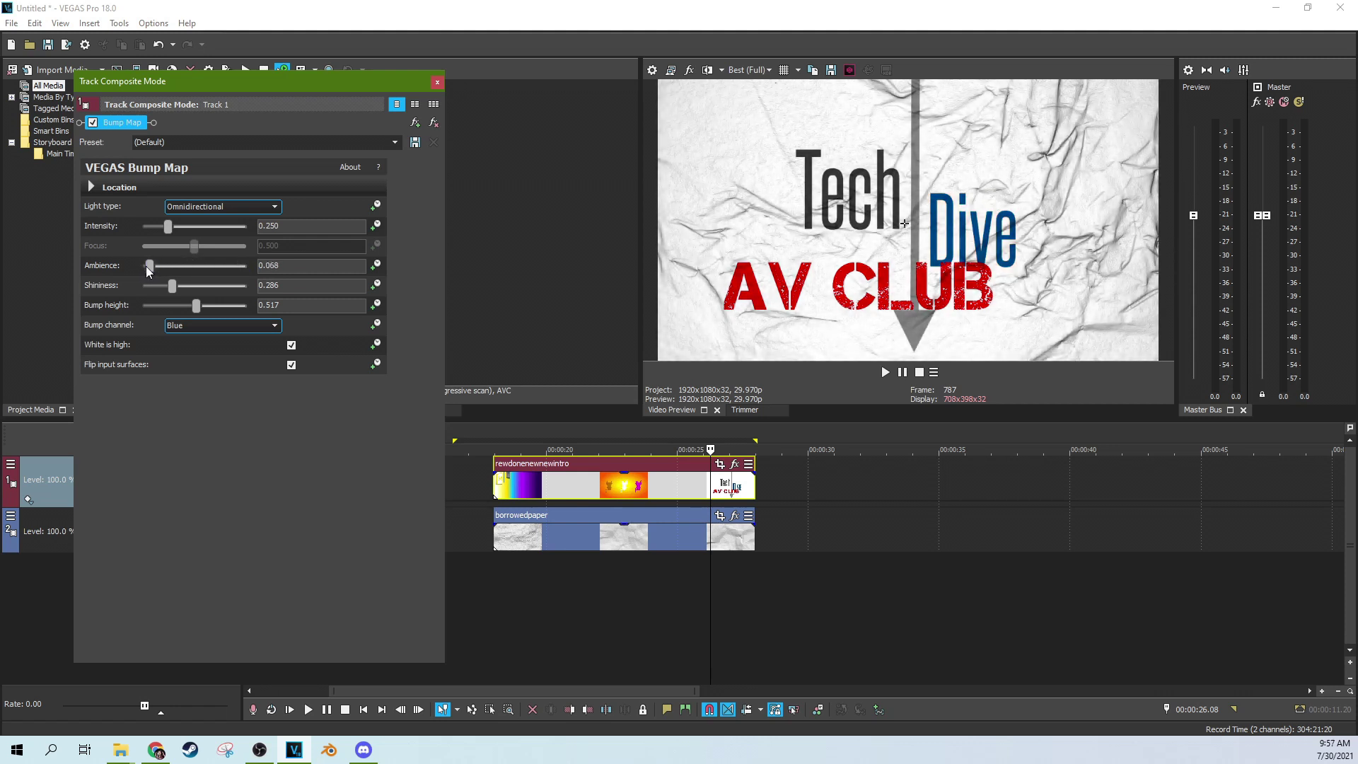
click(550, 488)
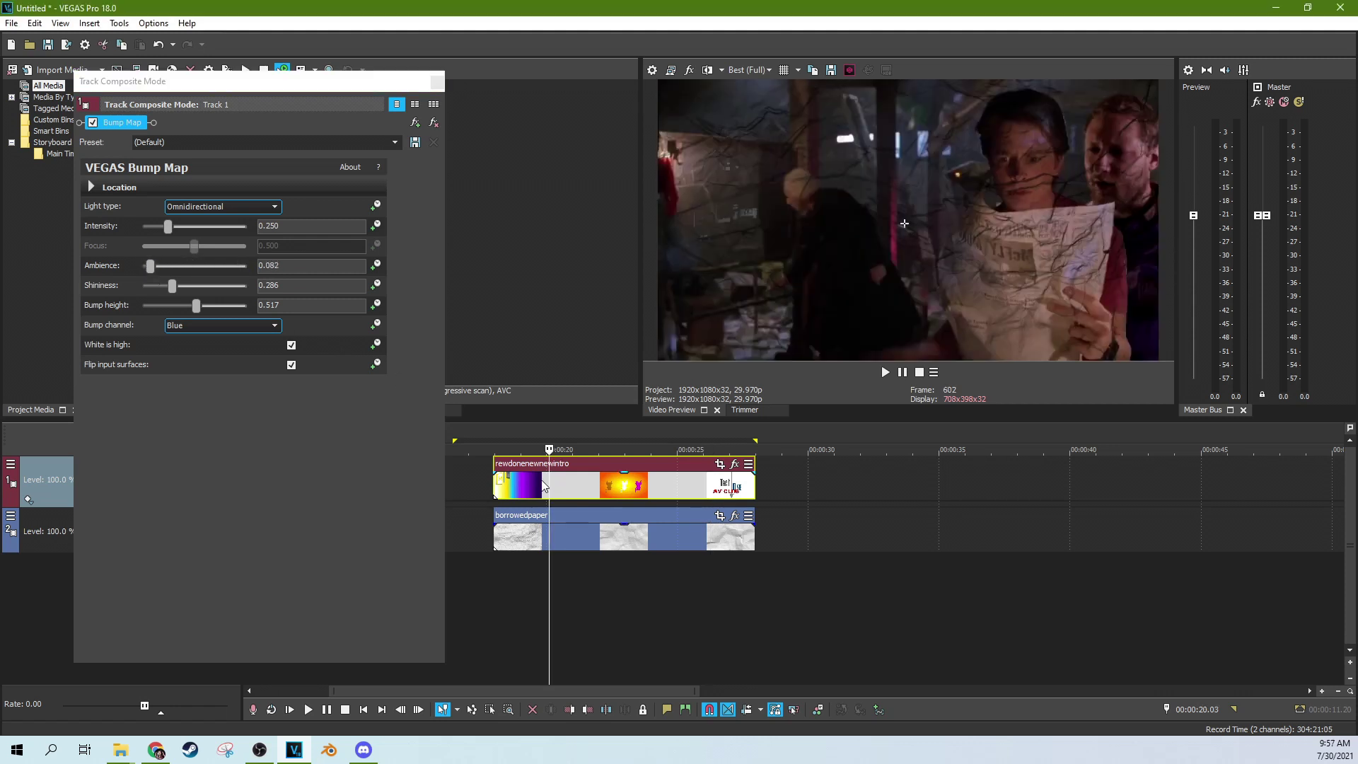
click(563, 490)
Play the composite from the logos frame, check the shattered-glass frame, and close the settings.
key(space)
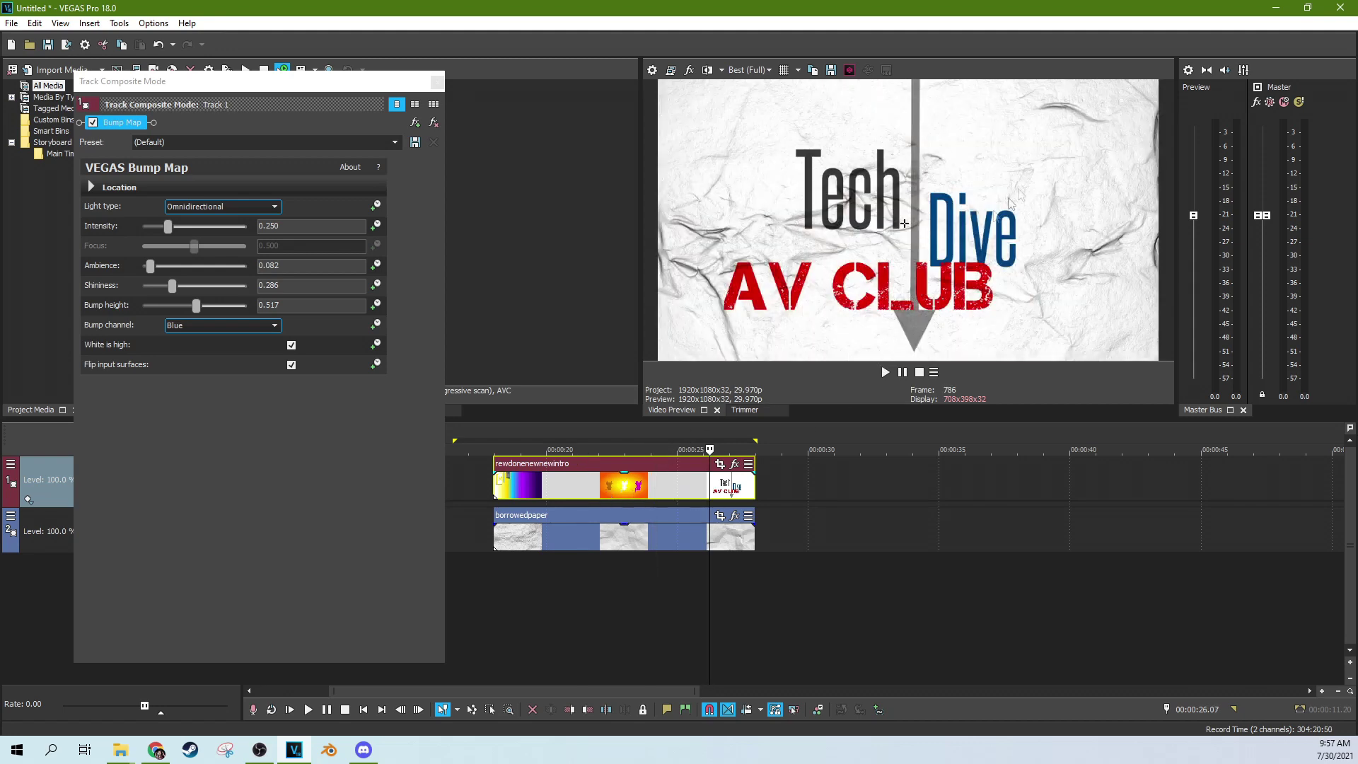
click(547, 484)
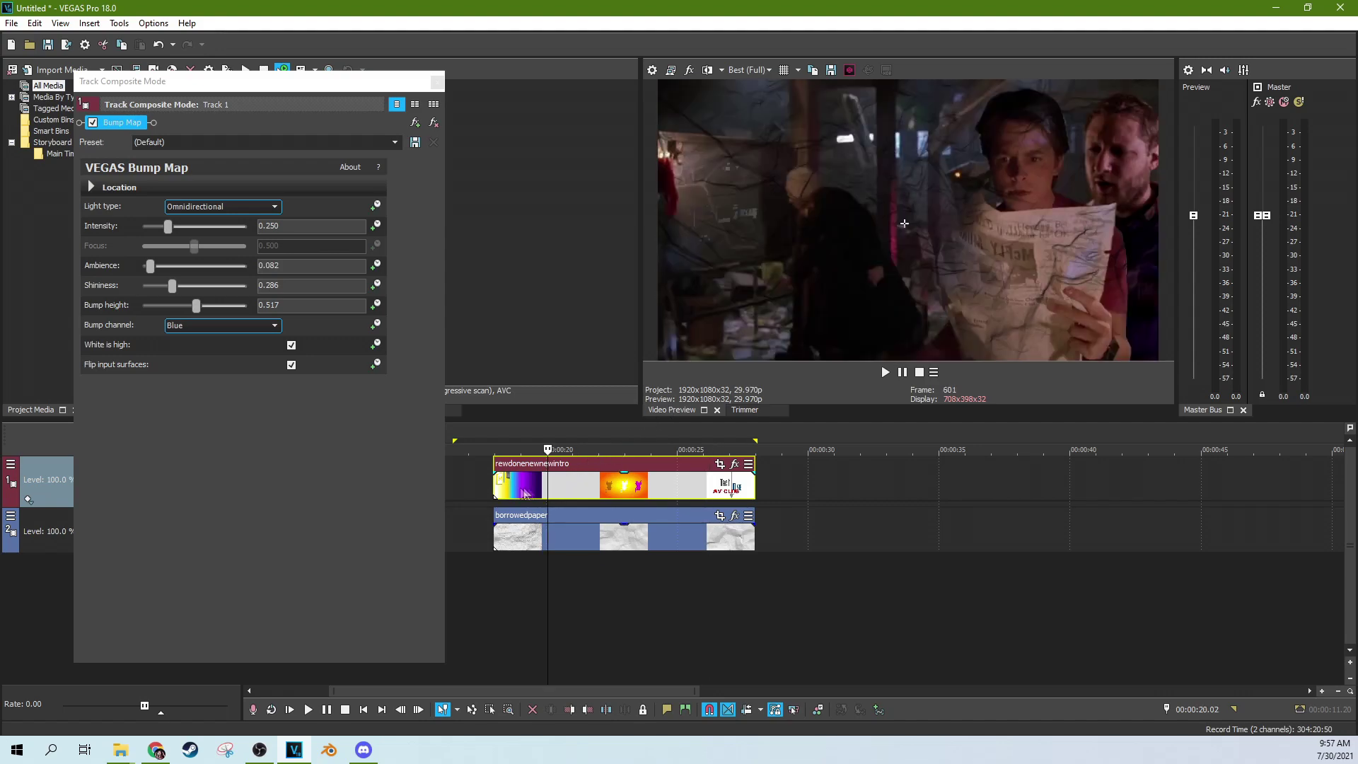
click(519, 493)
click(885, 372)
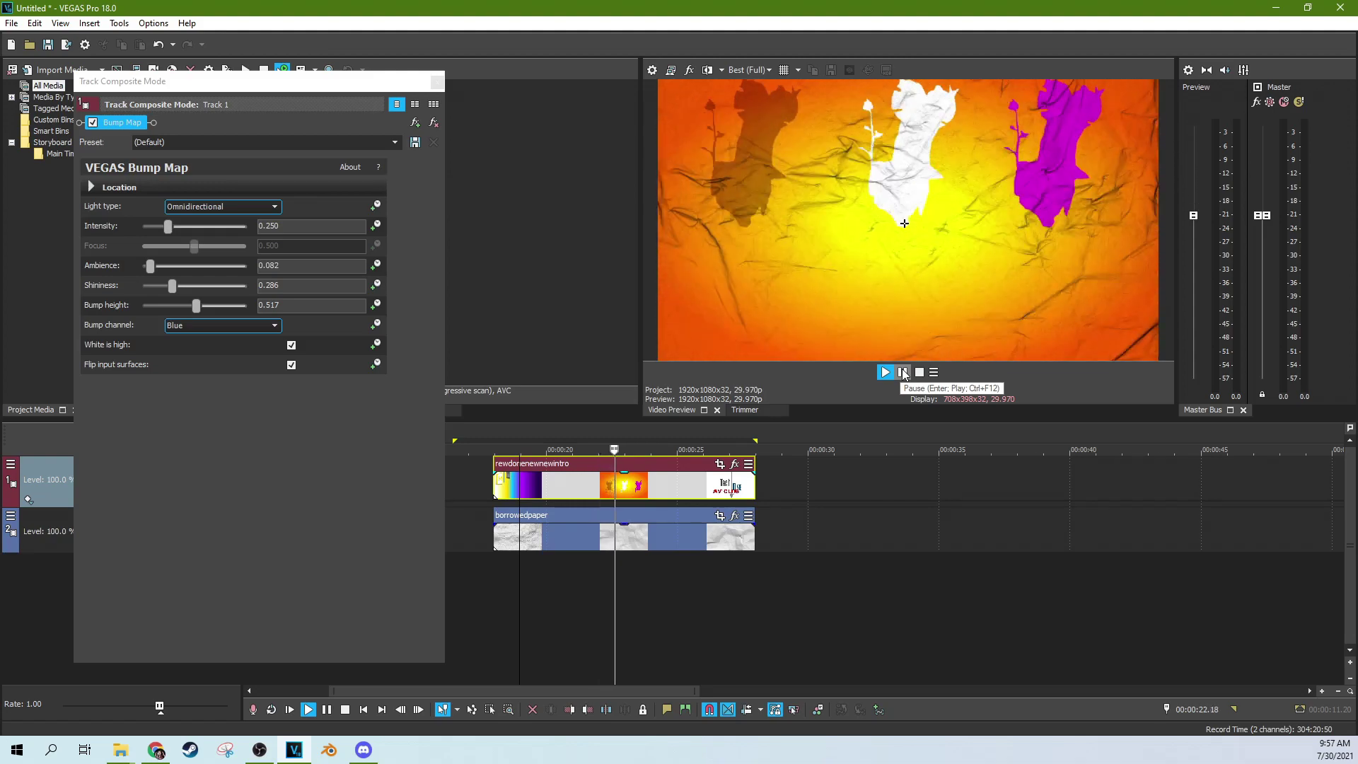
click(903, 372)
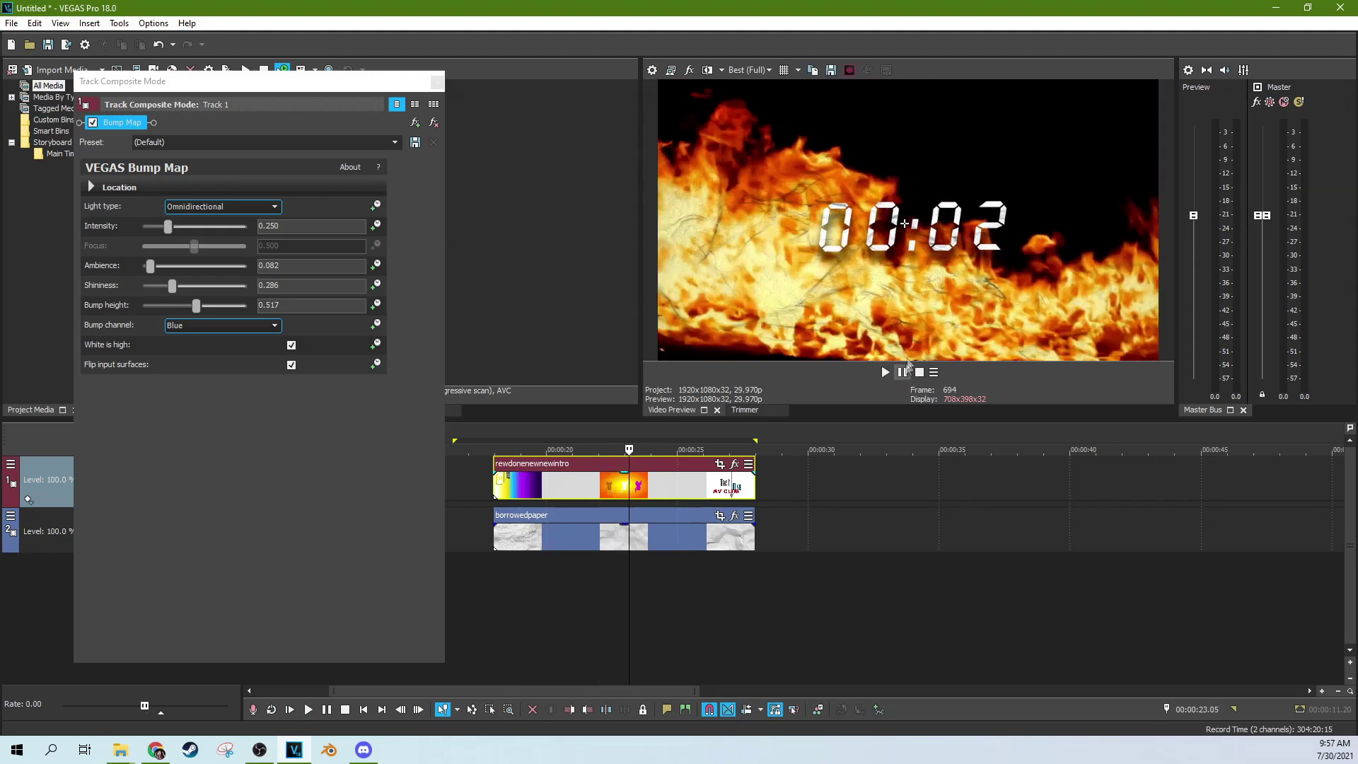
click(671, 493)
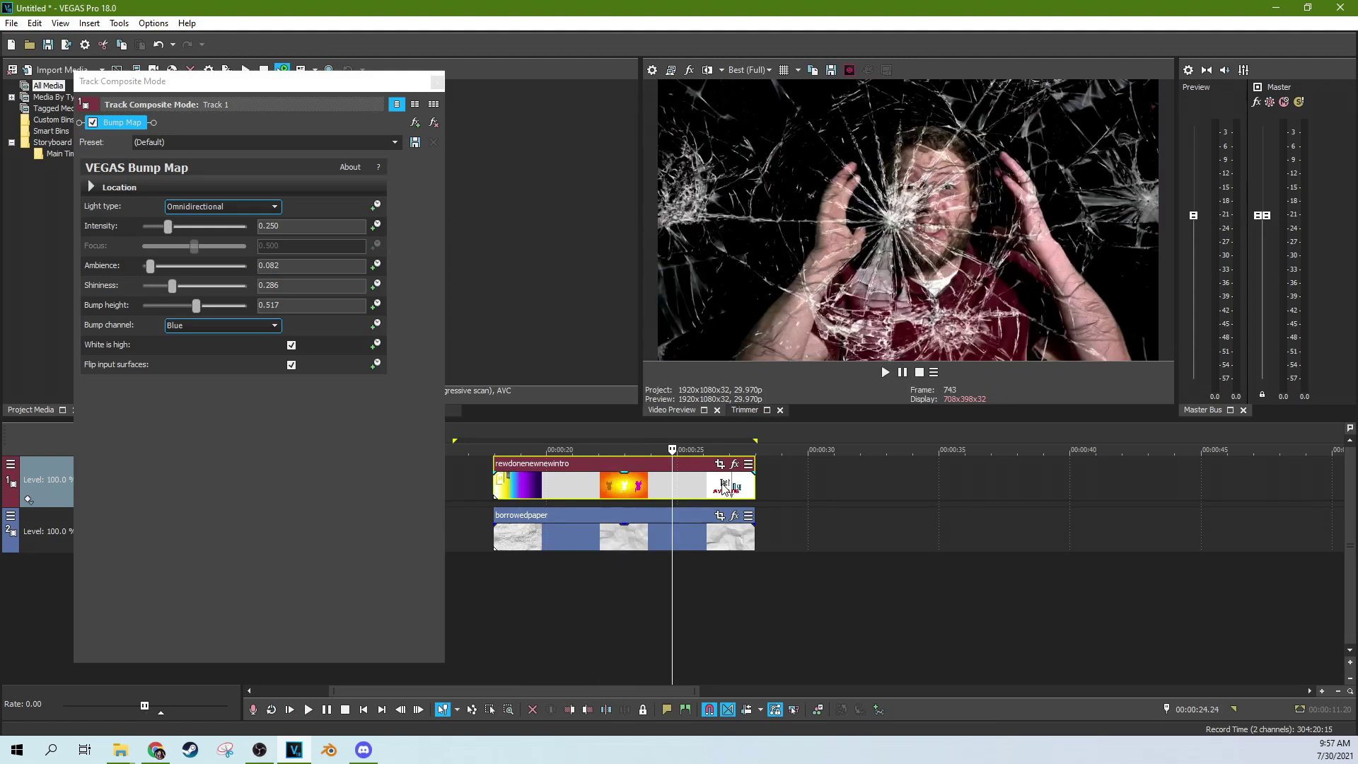
click(437, 82)
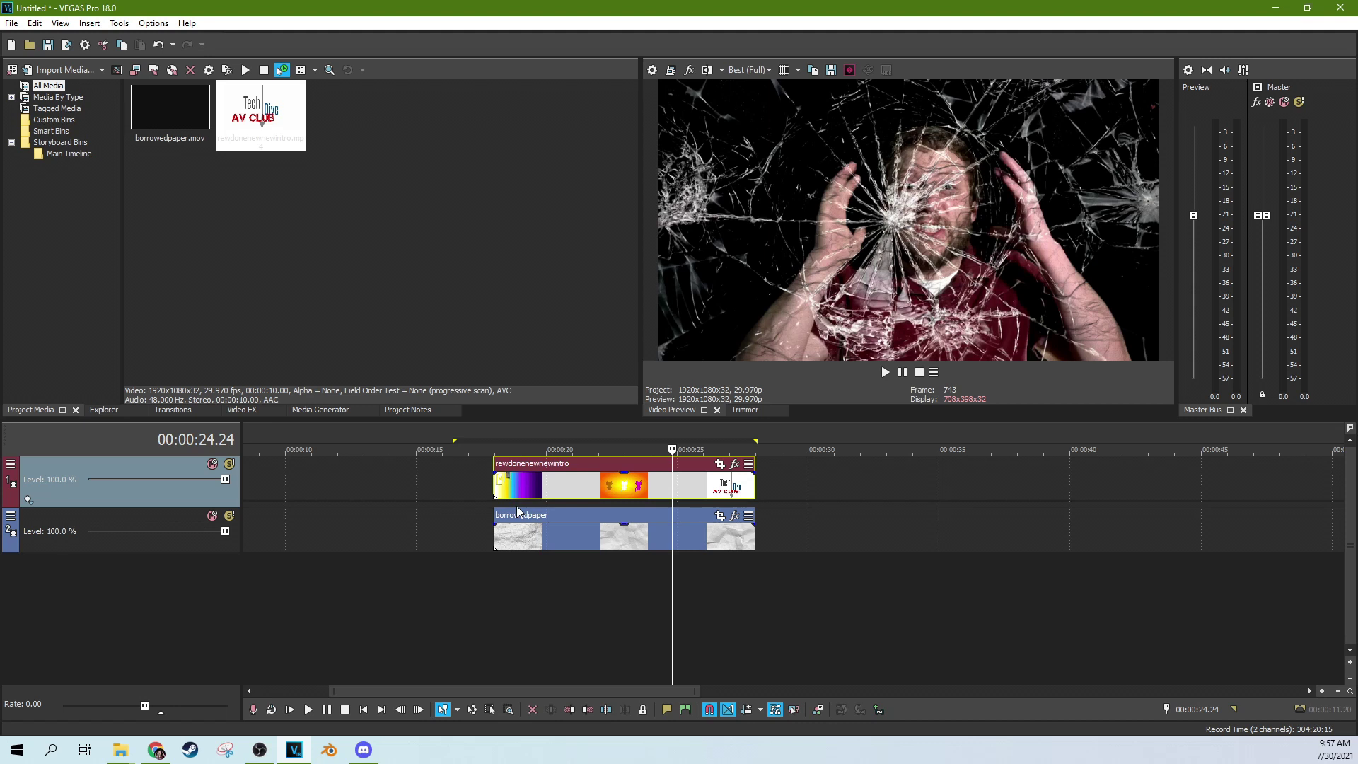
Add an empty third video track at the bottom and make the paper track a compositing child.
key(ctrl+shift+q)
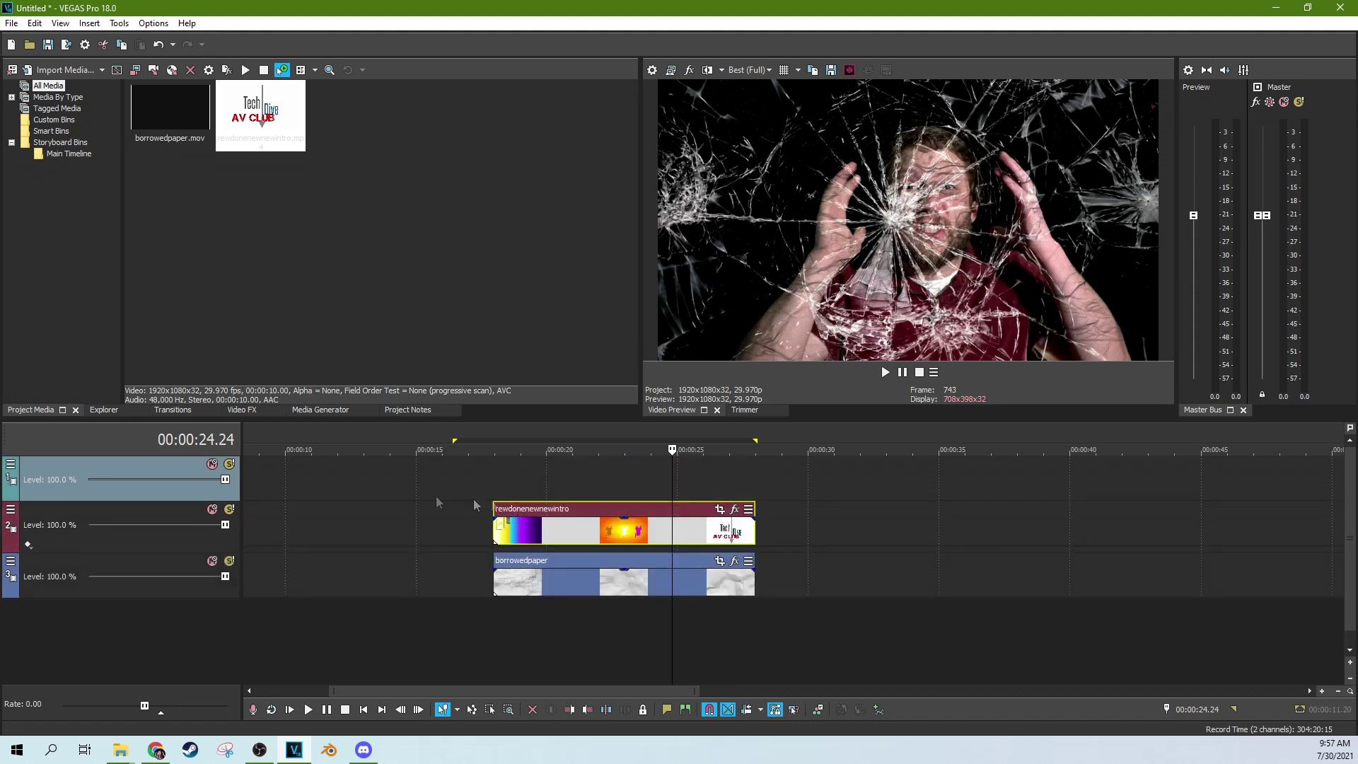
drag(208, 485, 208, 599)
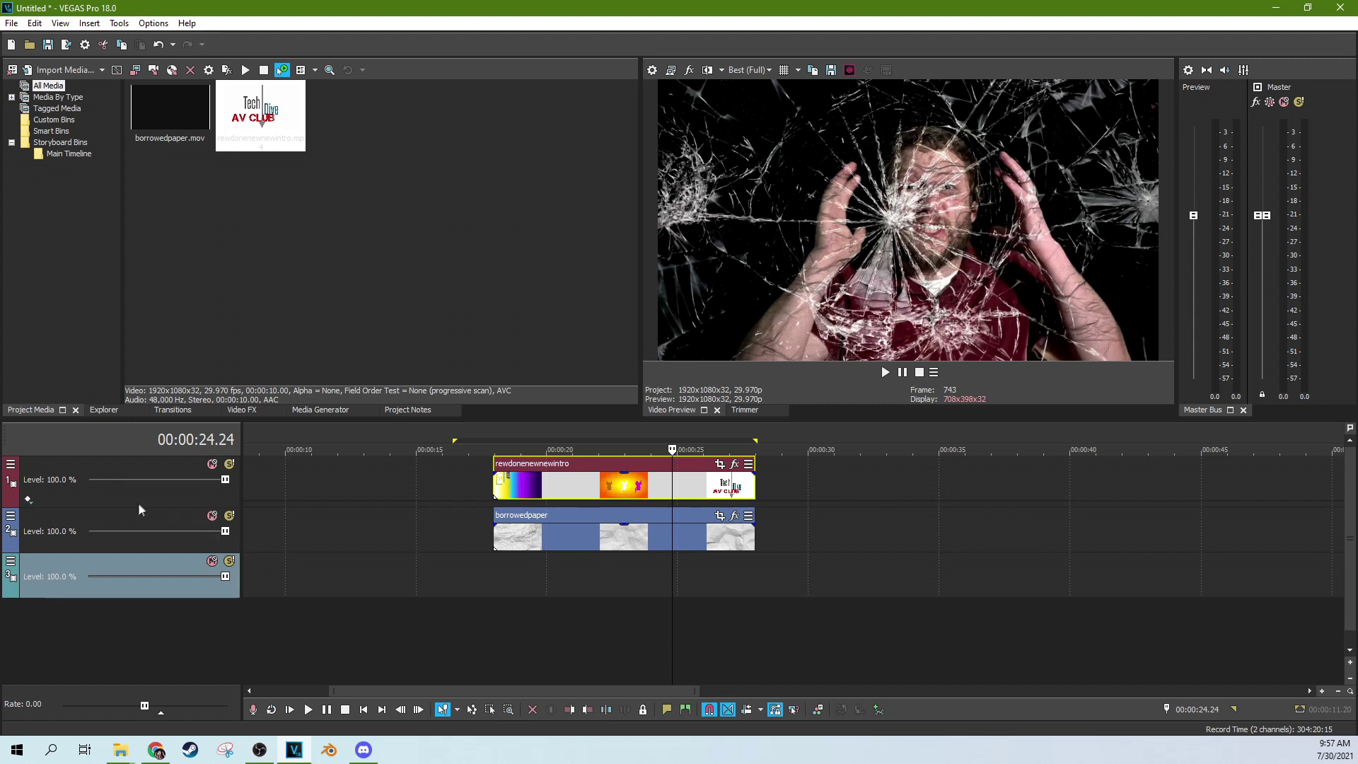
click(534, 539)
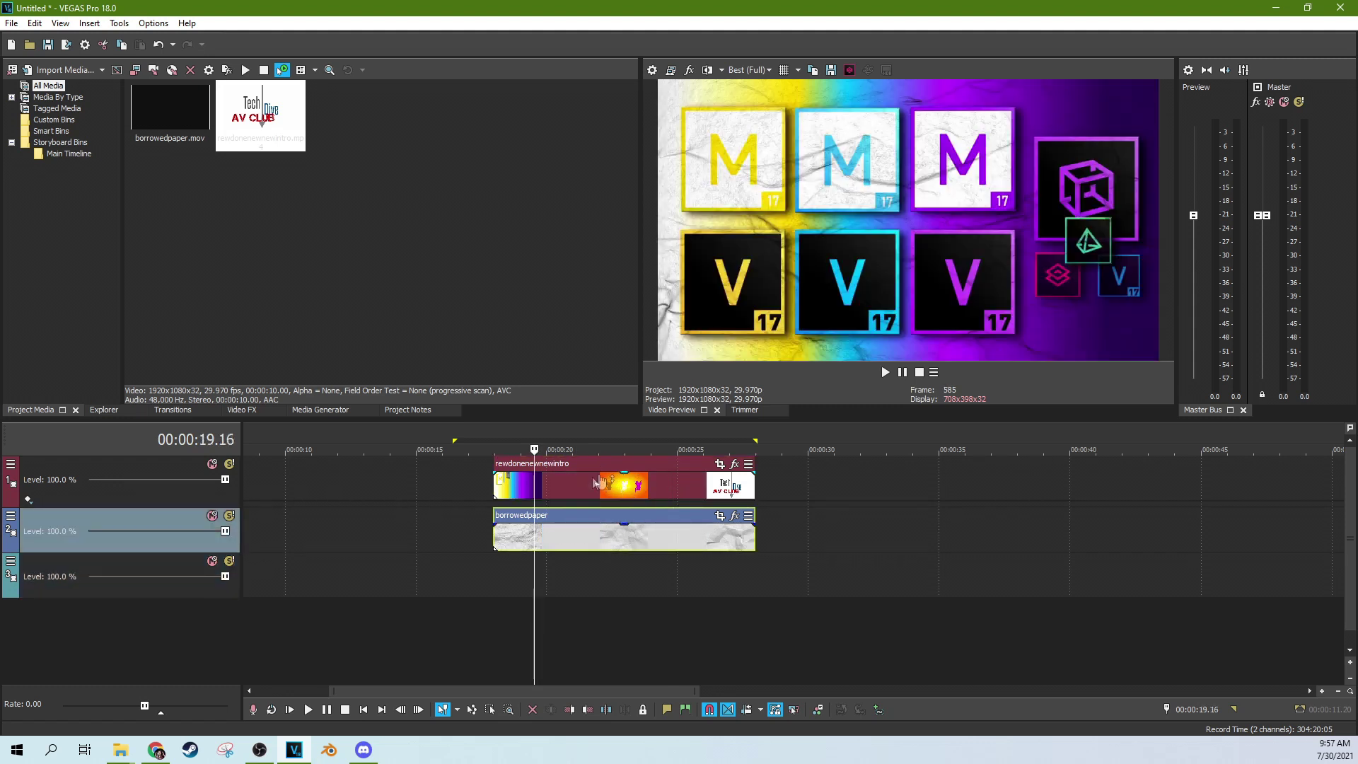
click(11, 517)
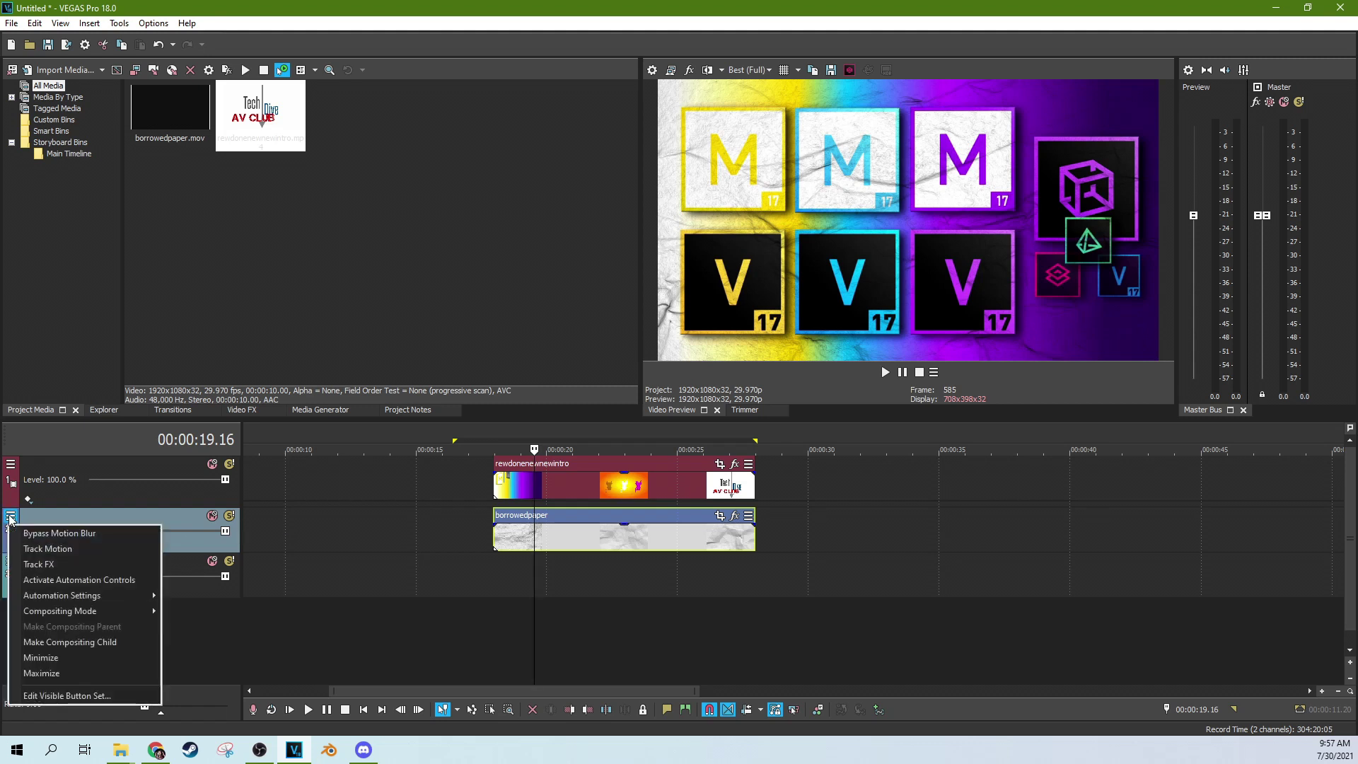
click(124, 642)
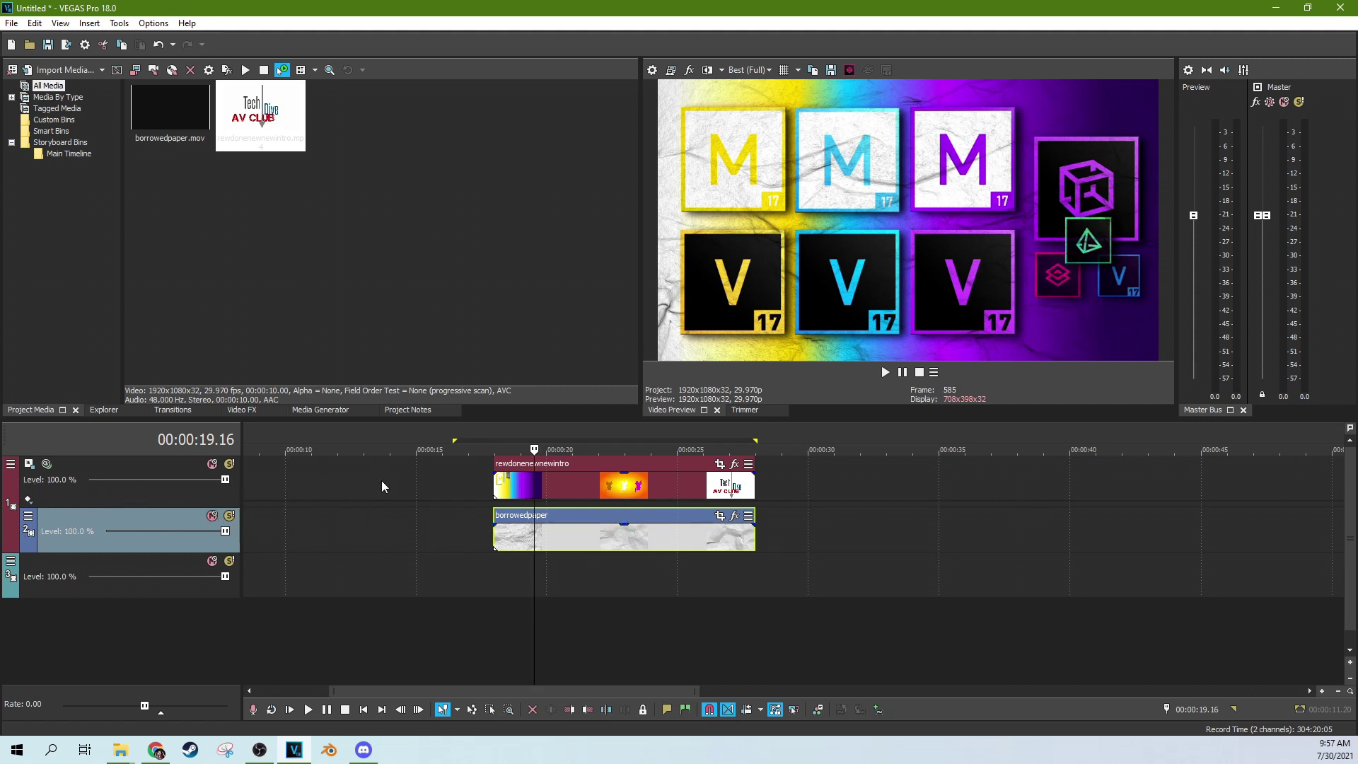
Inspect track 1's Compositing Mode menu without changing it, then select the intro track.
click(9, 465)
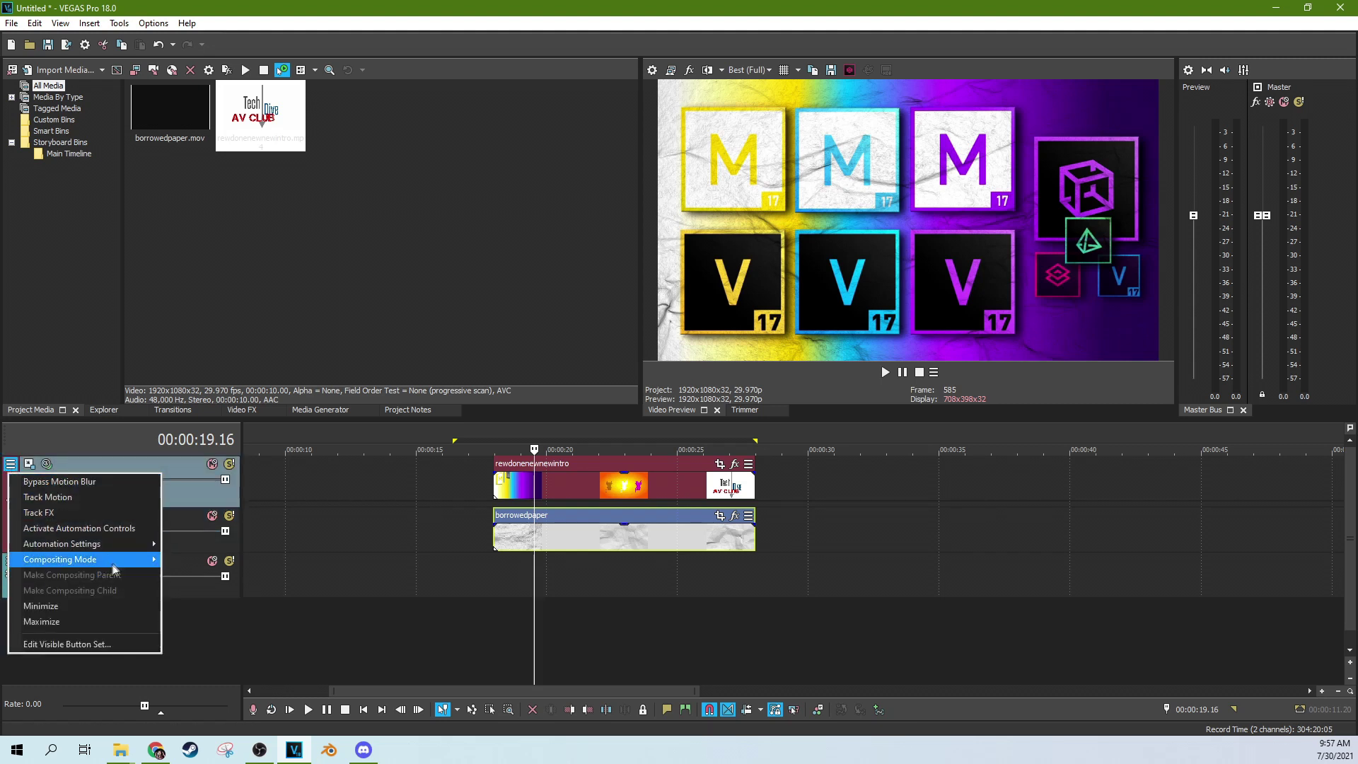
mouse_move(106, 559)
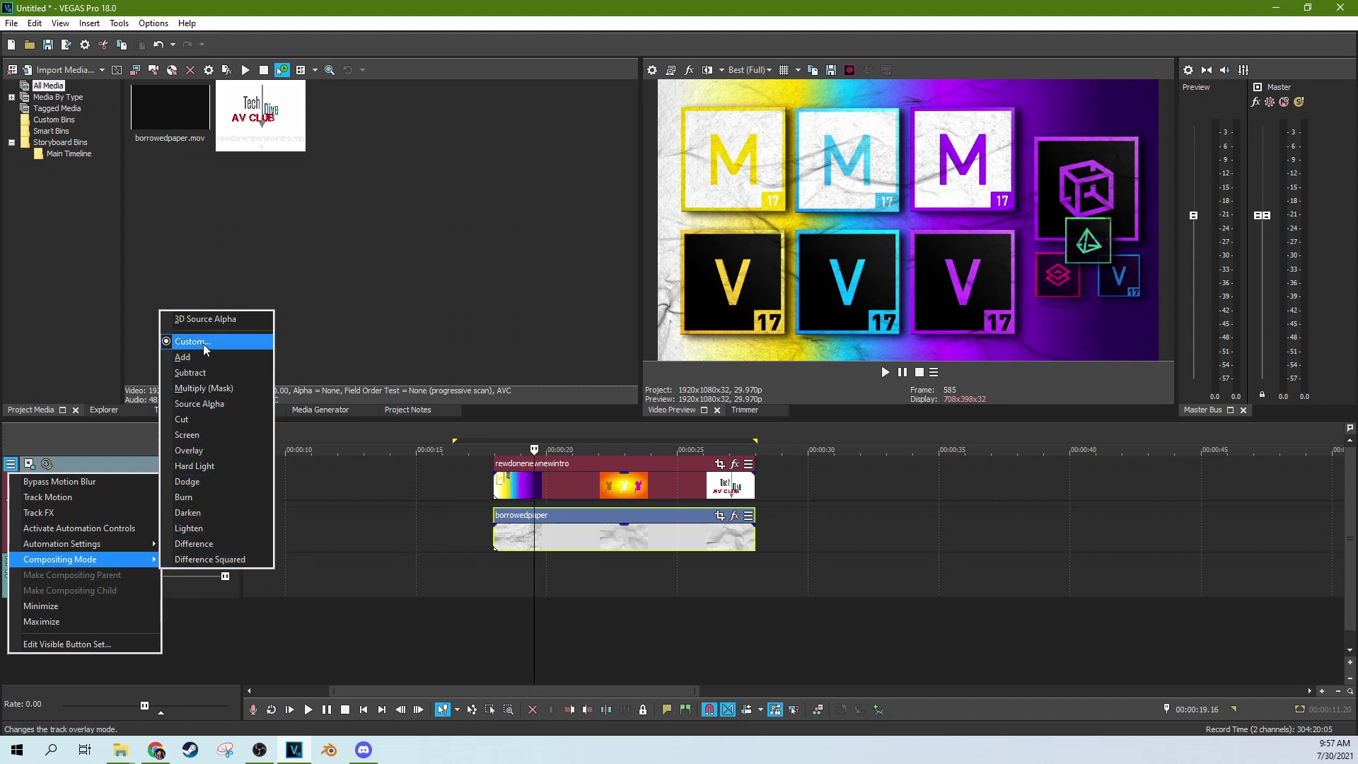
click(334, 524)
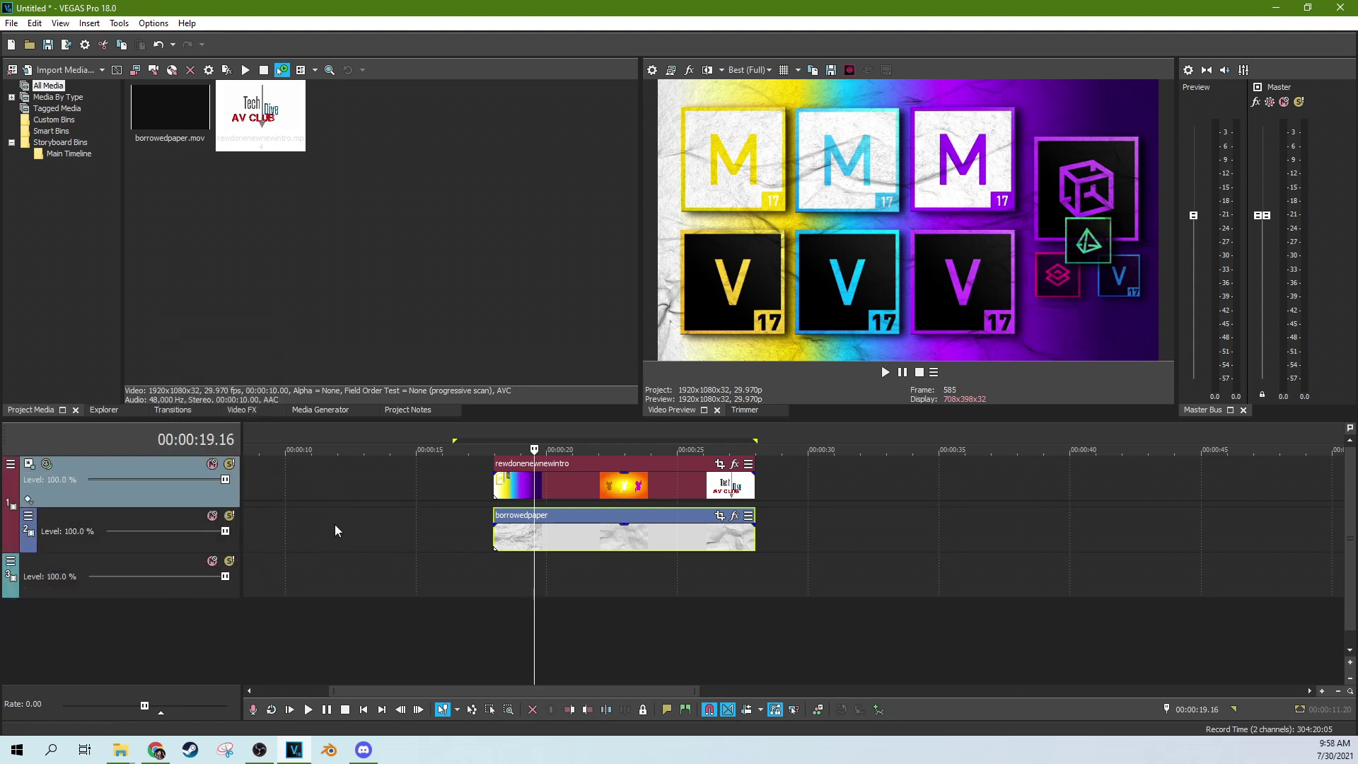
click(334, 524)
click(31, 495)
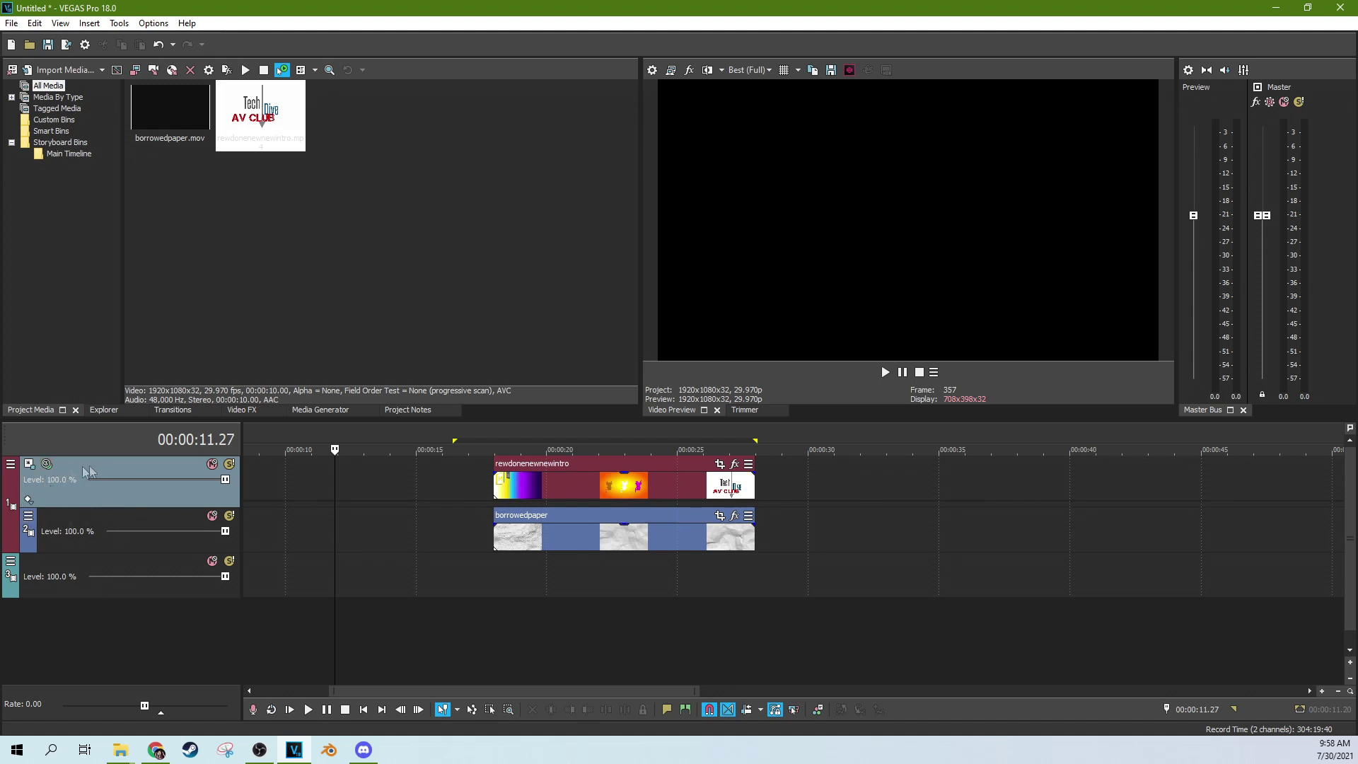
Copy the borrowedpaper clip onto the third track and solo that track.
click(552, 549)
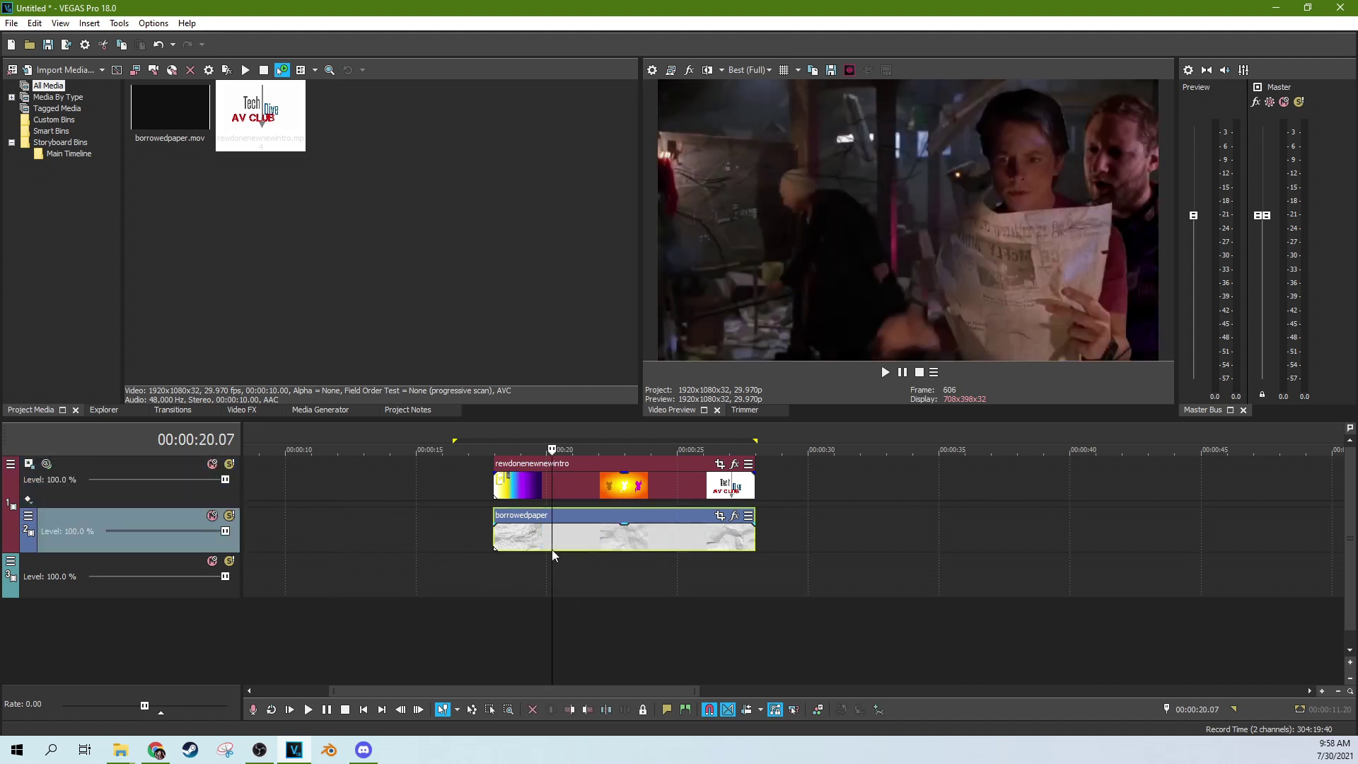
drag(528, 550, 529, 566)
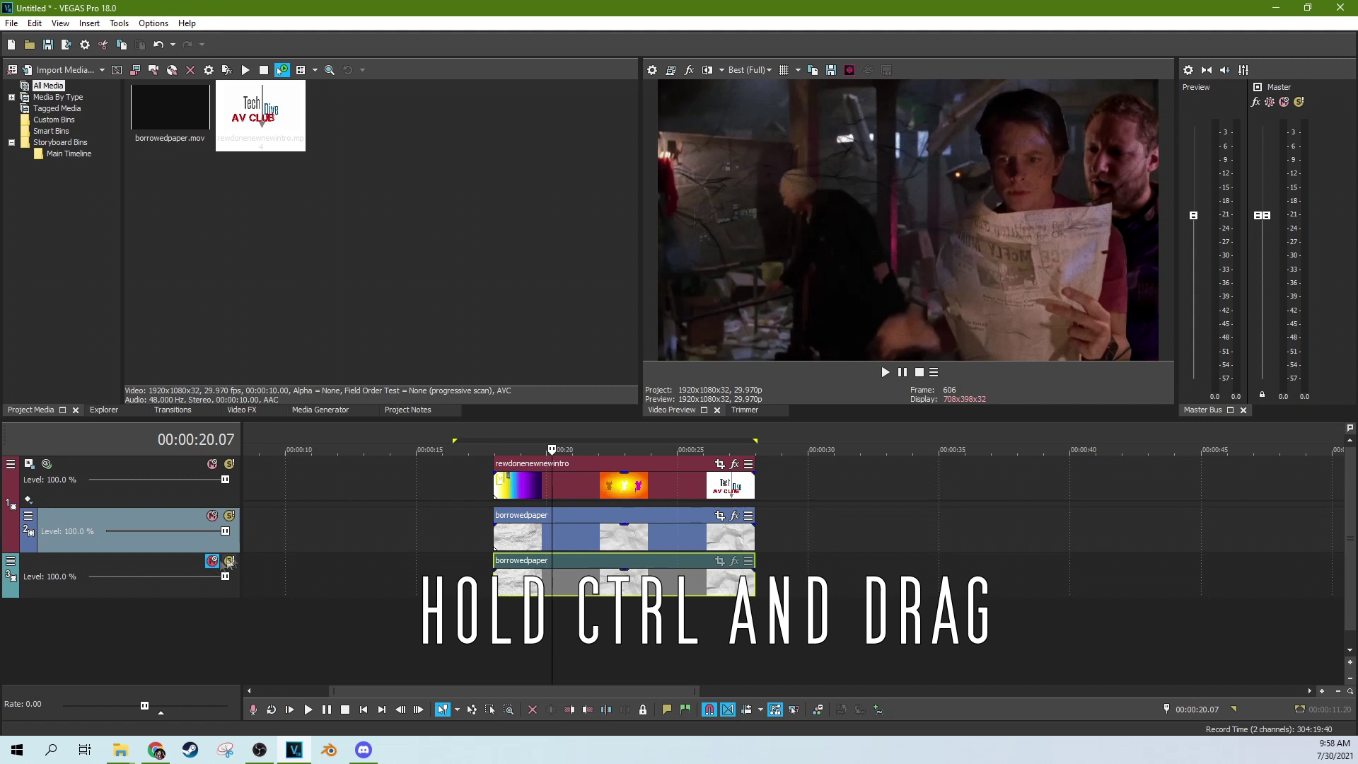
click(229, 561)
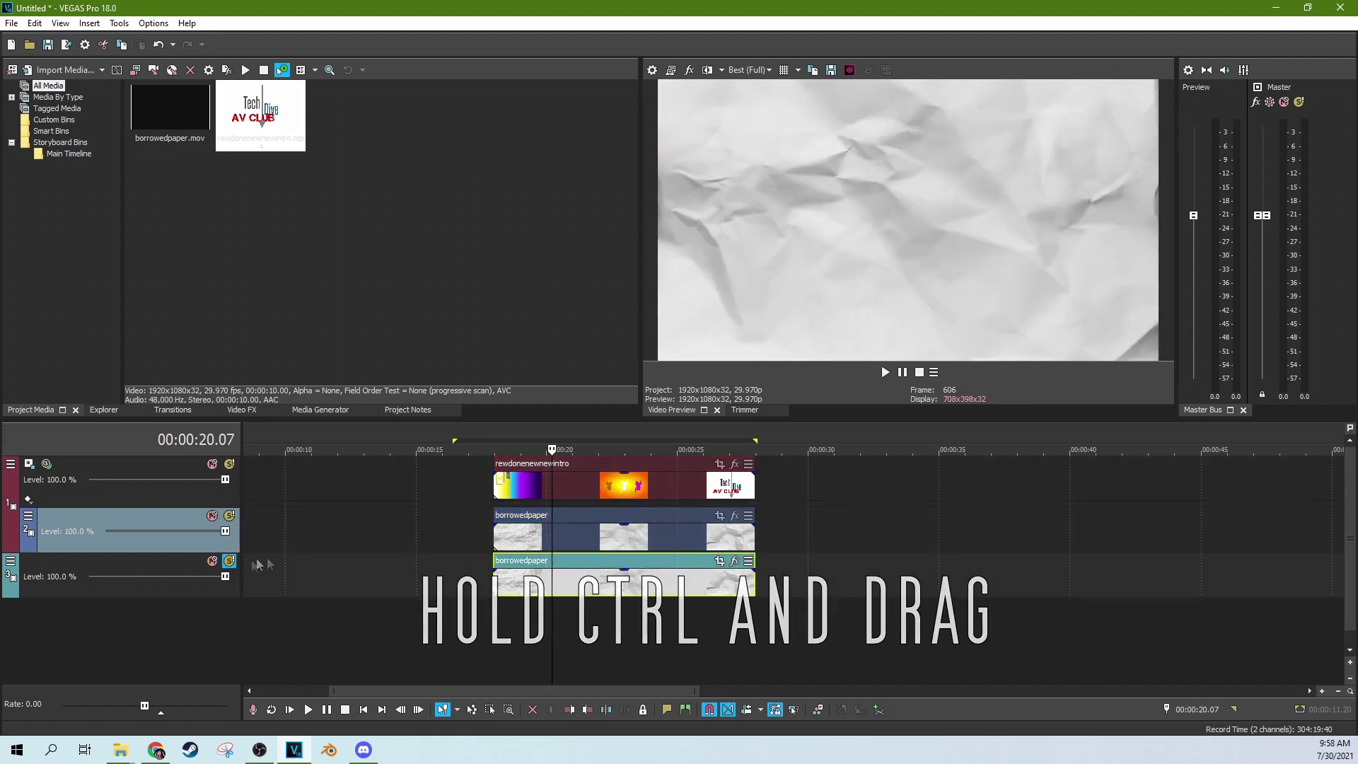
click(623, 580)
Preview the soloed paper copy between 00:00:20 and 00:00:26, then unsolo it.
click(676, 580)
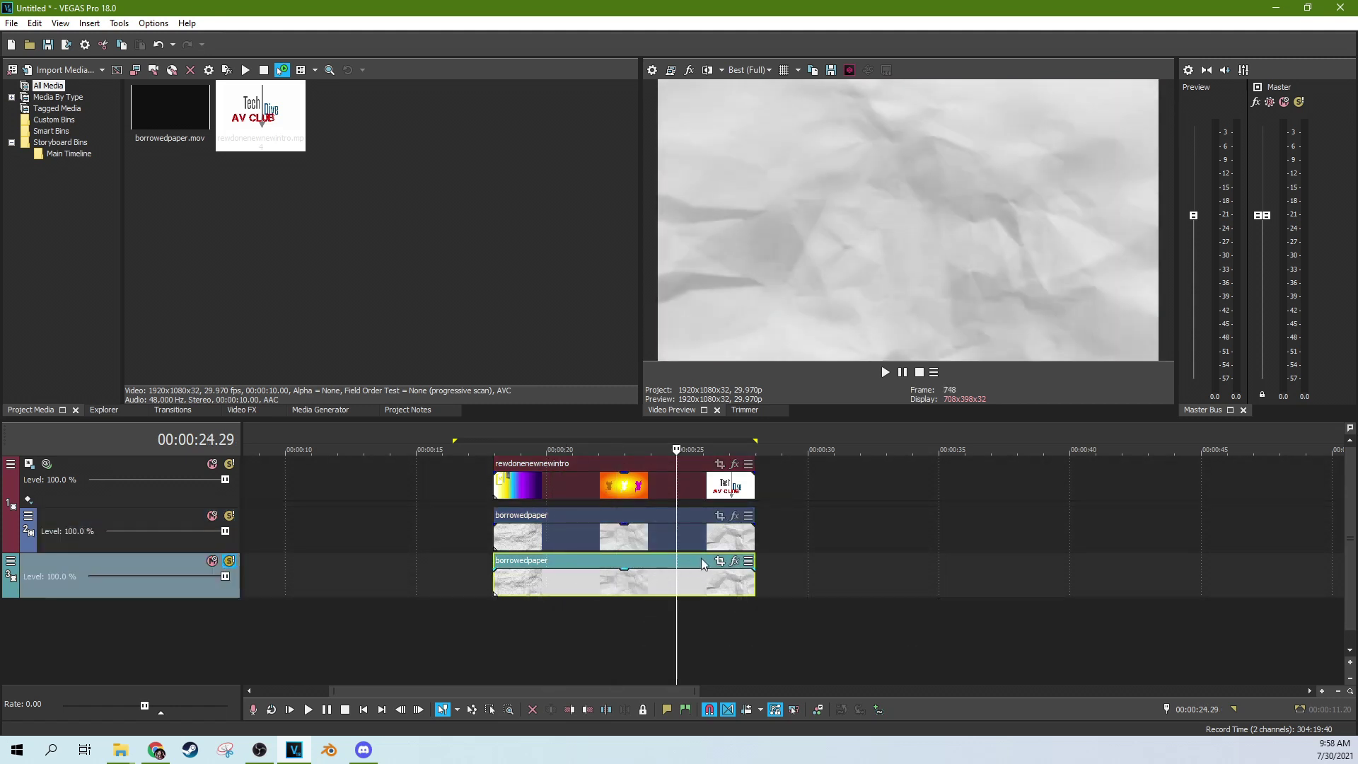
click(708, 578)
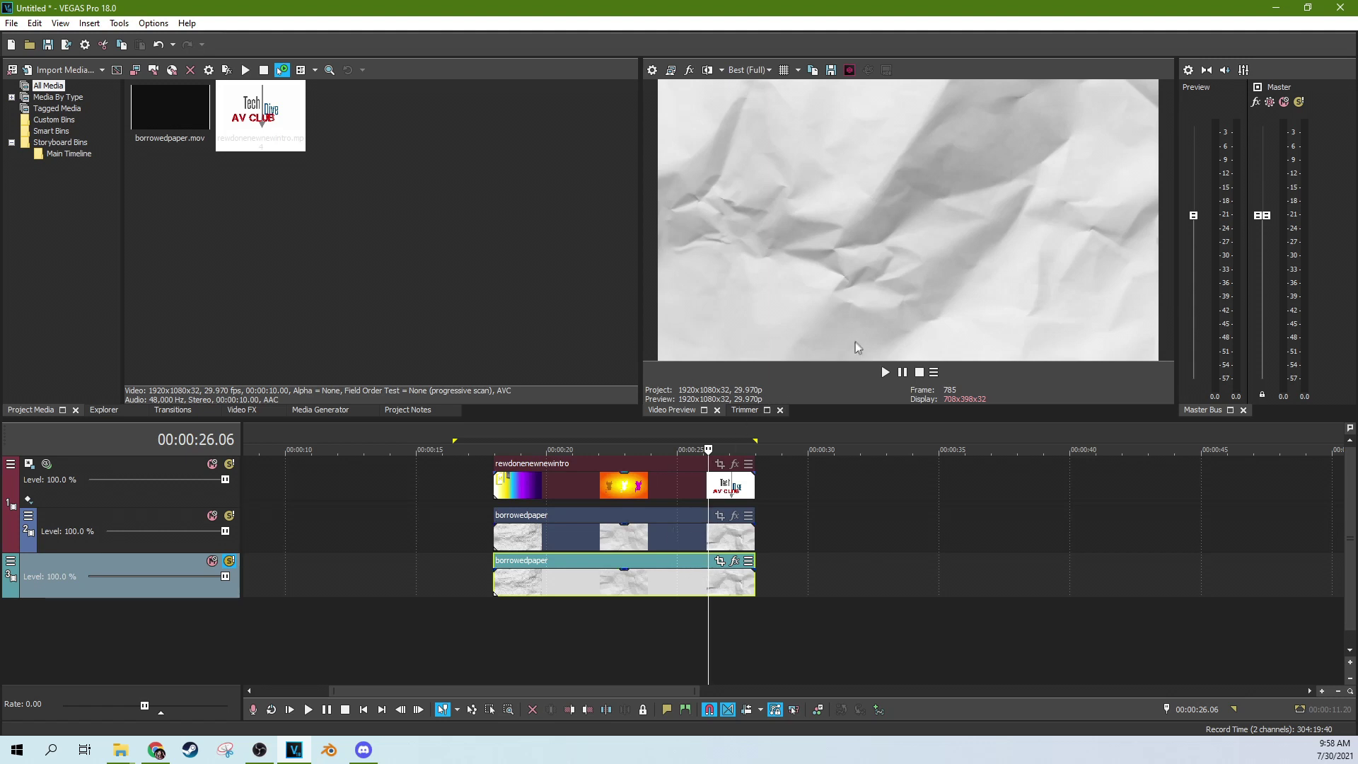
click(579, 579)
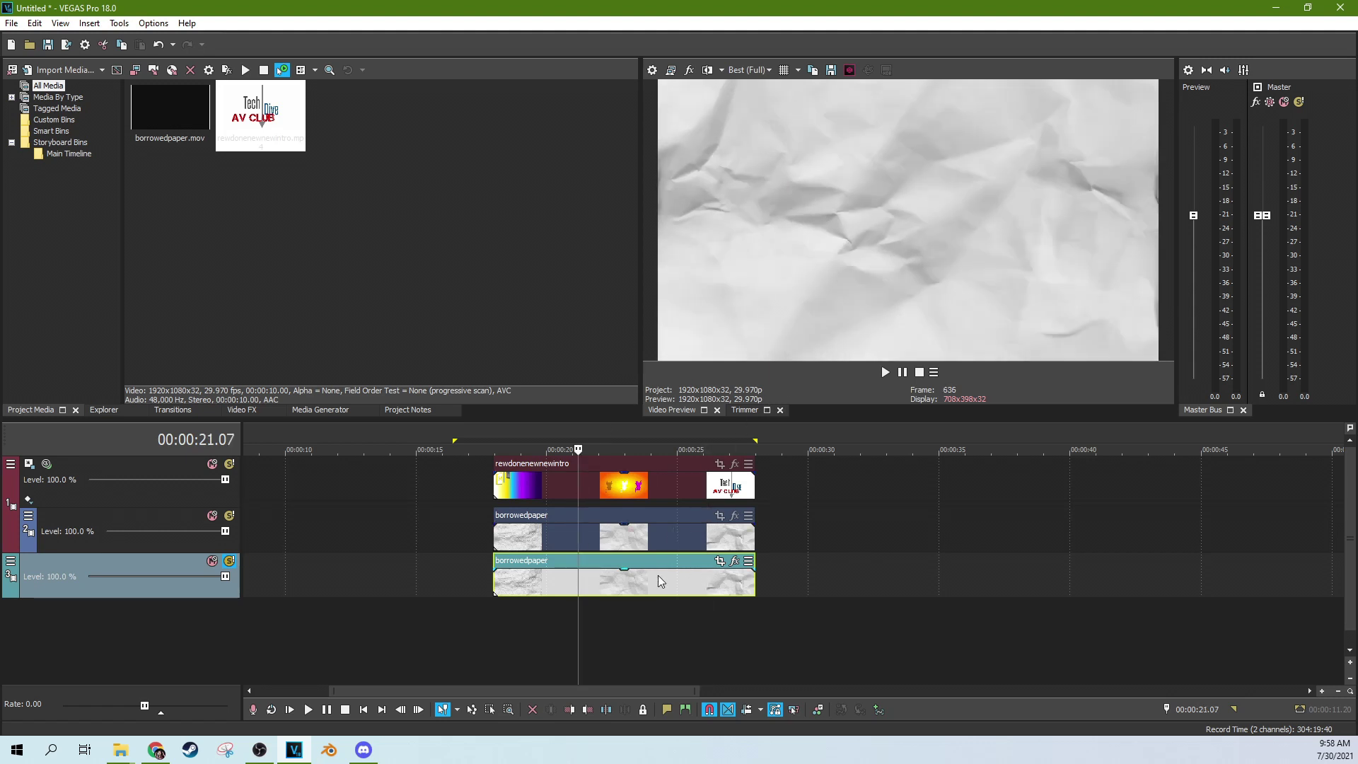
click(658, 575)
click(554, 578)
click(582, 578)
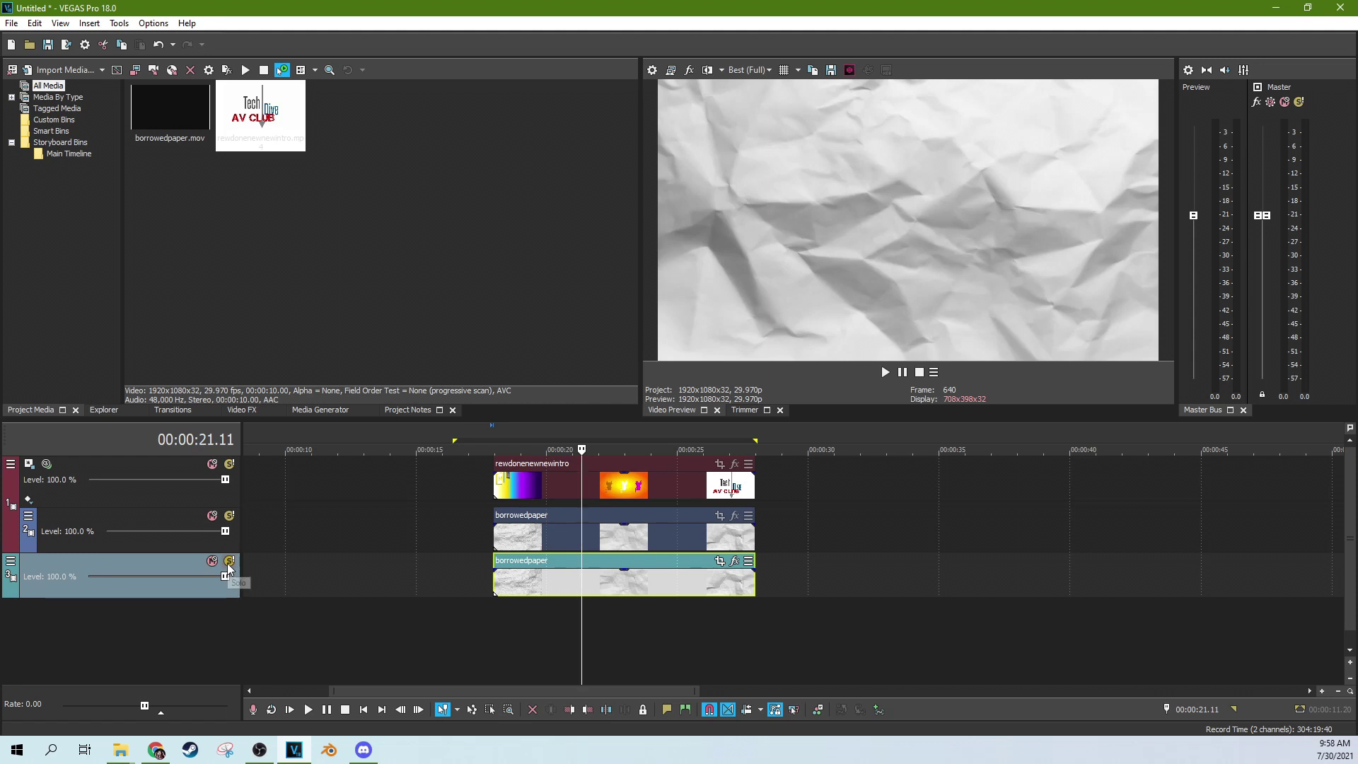
click(229, 561)
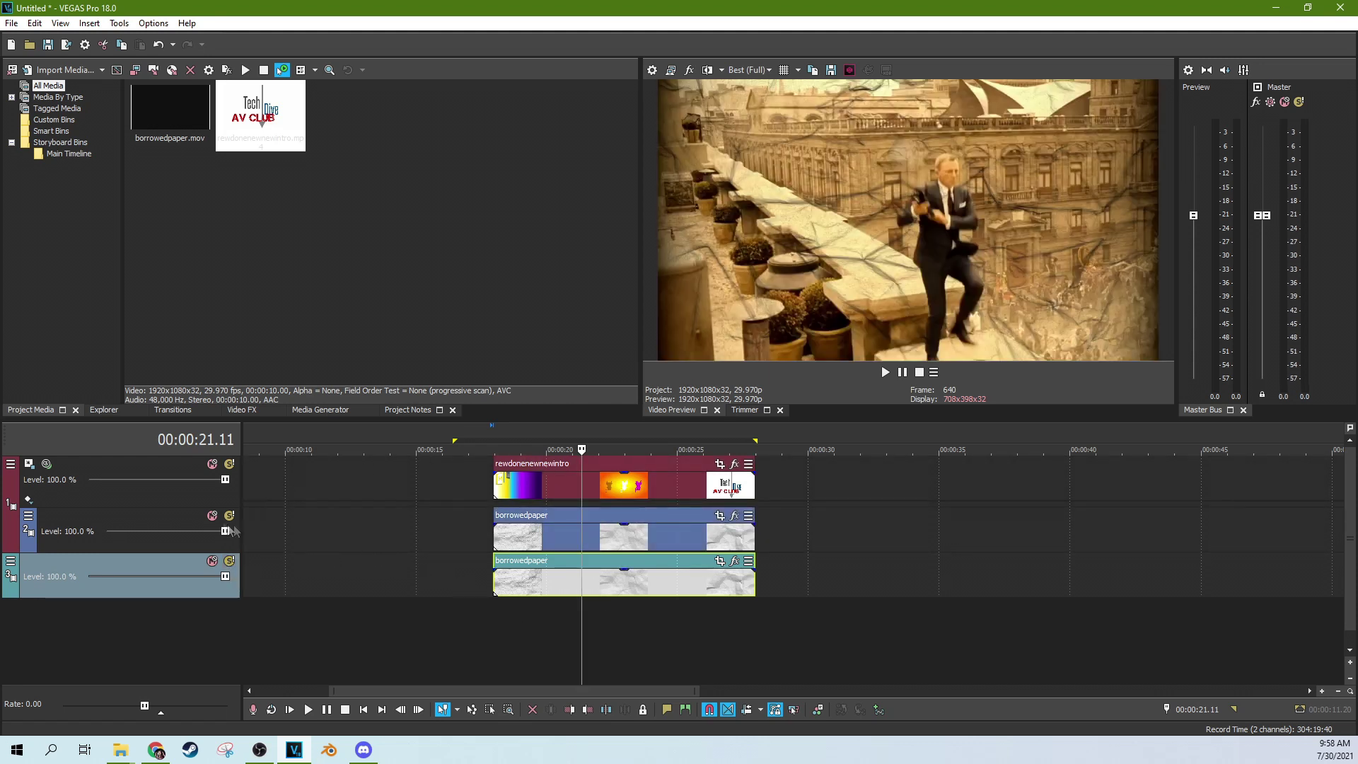
Set the intro track's parent composite mode to Multiply (Mask) and preview frames around 00:00:21–24.
click(46, 464)
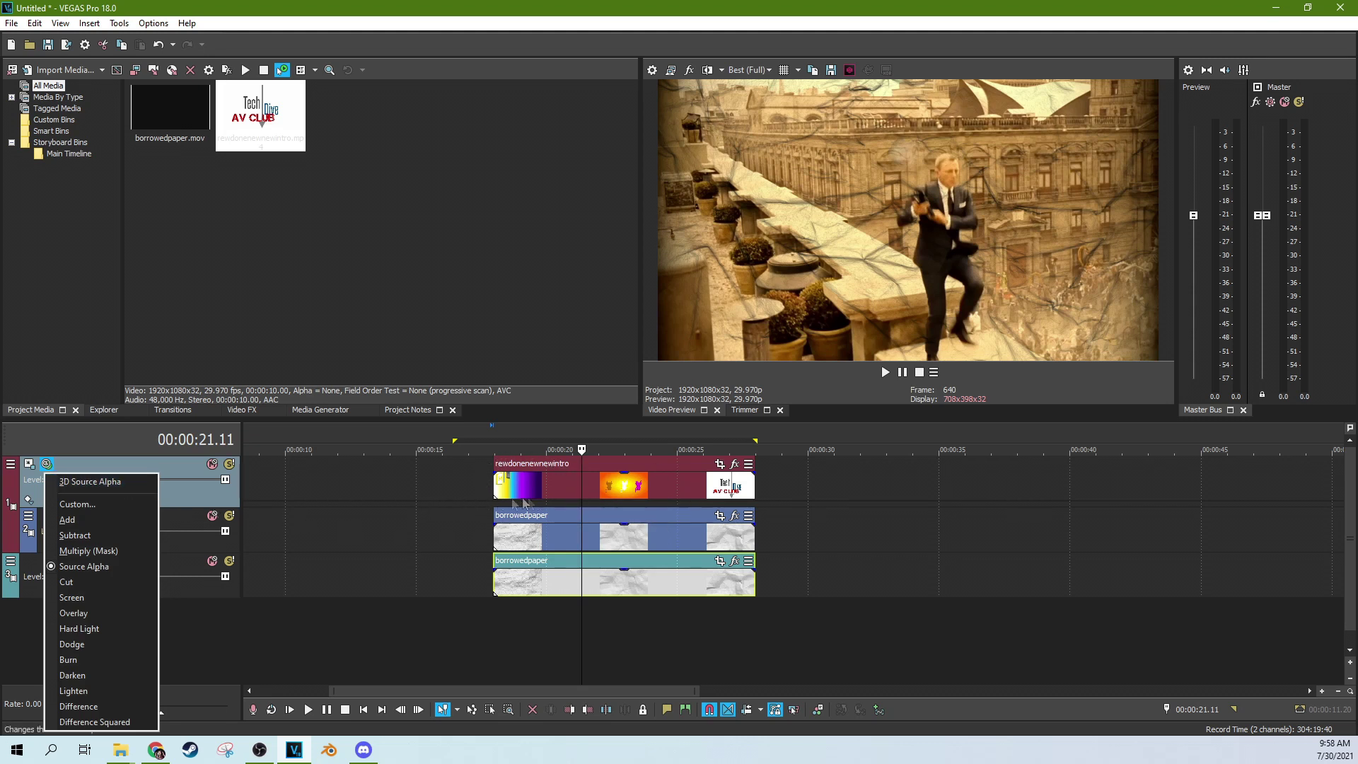
click(116, 550)
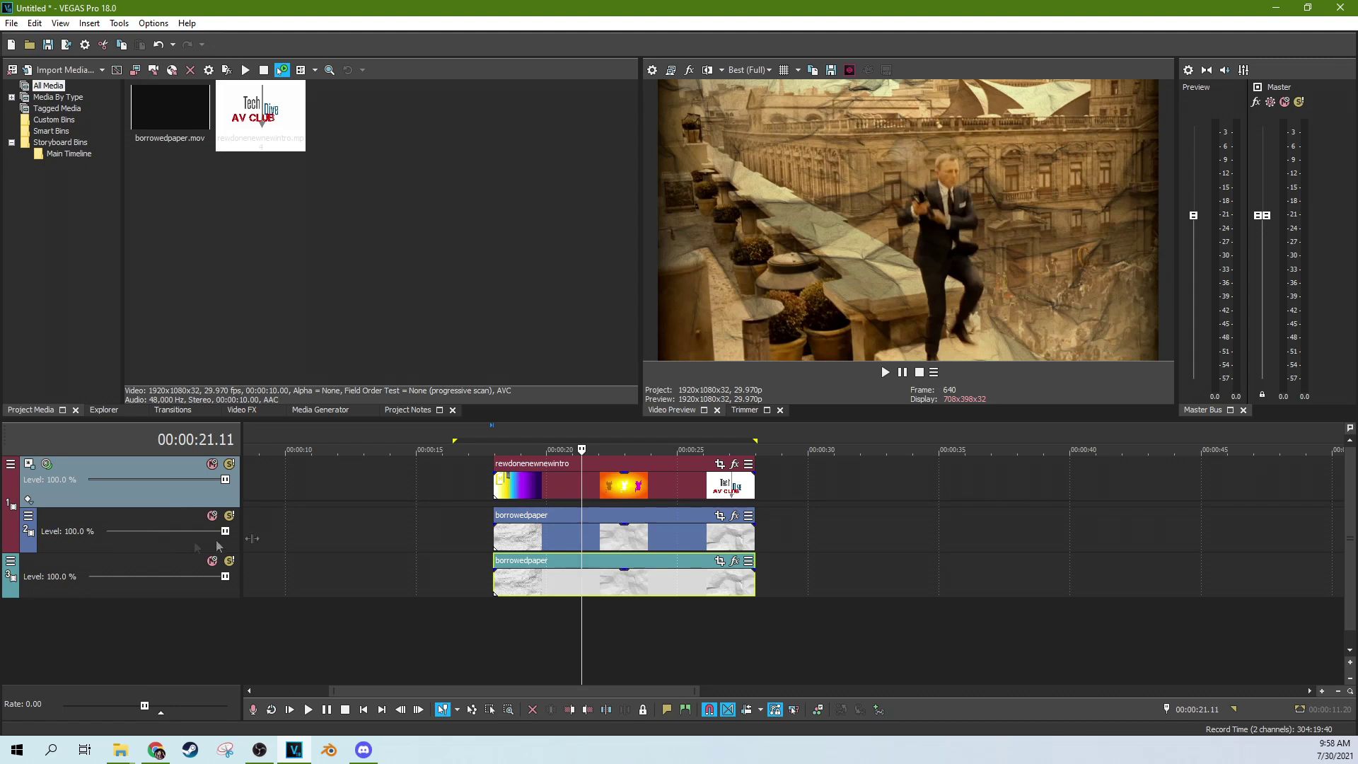
click(501, 534)
click(546, 532)
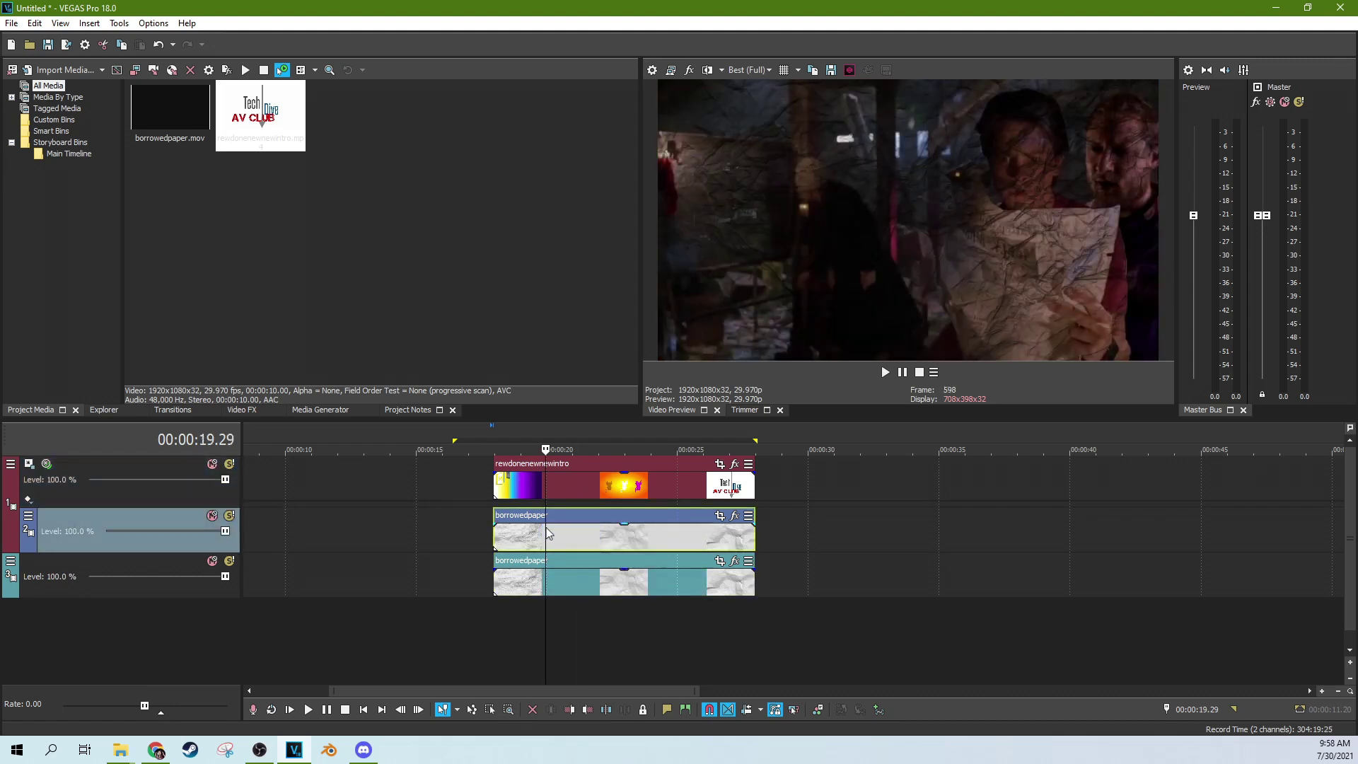
click(578, 531)
click(609, 545)
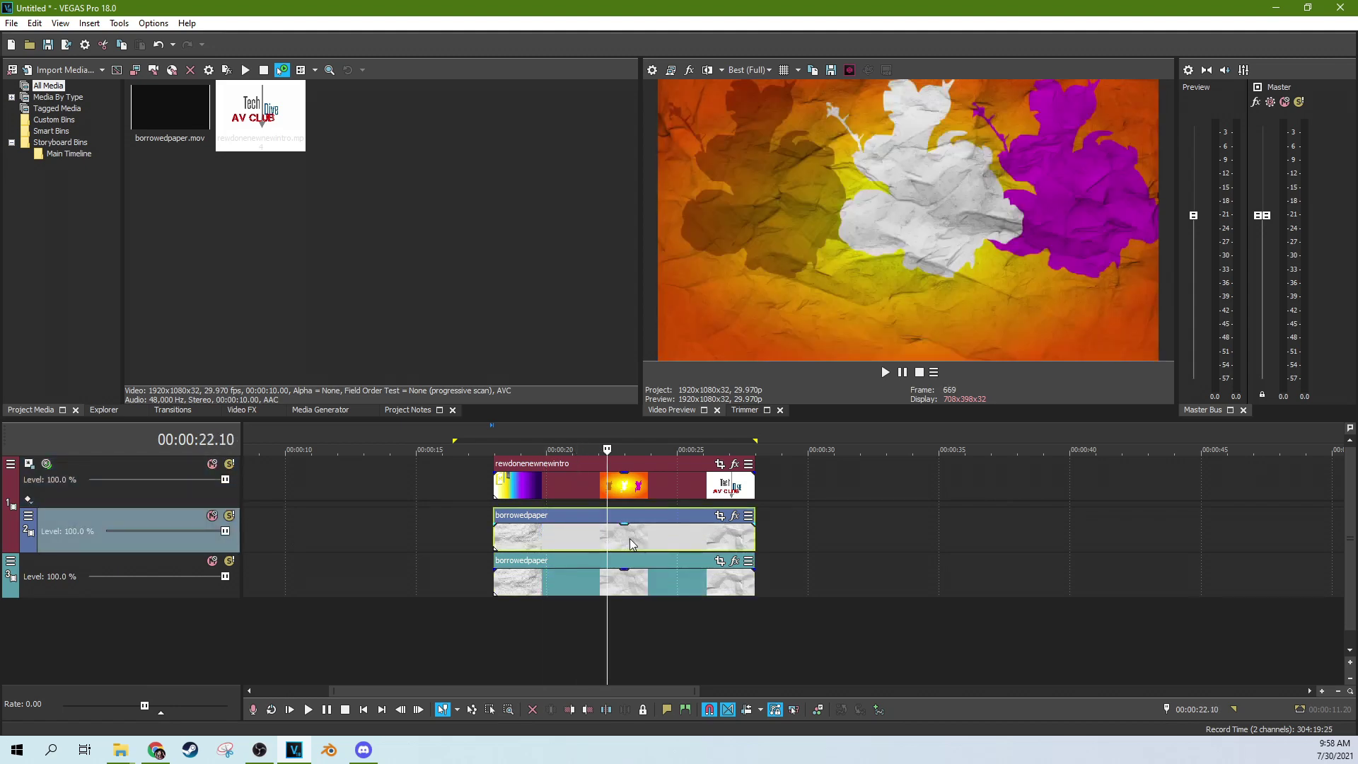
click(629, 546)
click(667, 549)
Play the three-track composite from 00:00:18.28.
click(700, 559)
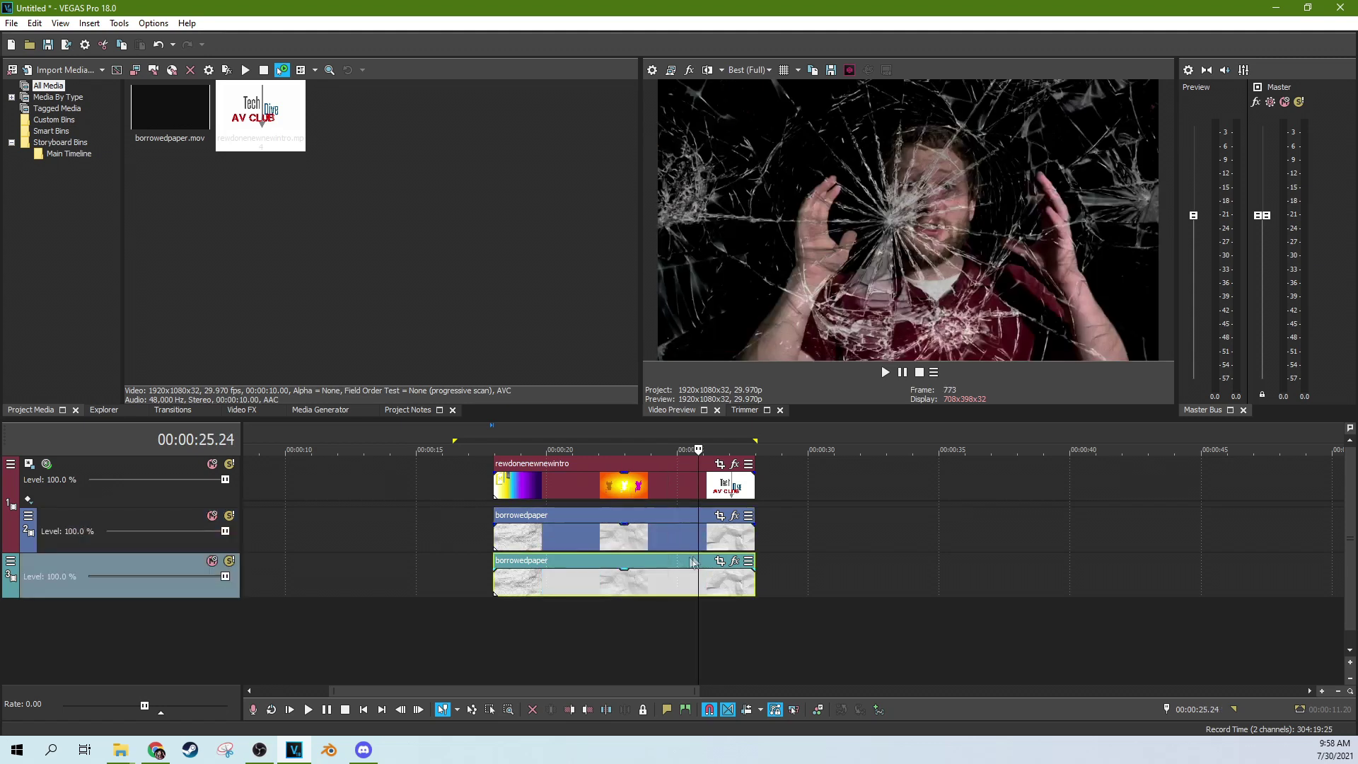
click(559, 542)
click(517, 537)
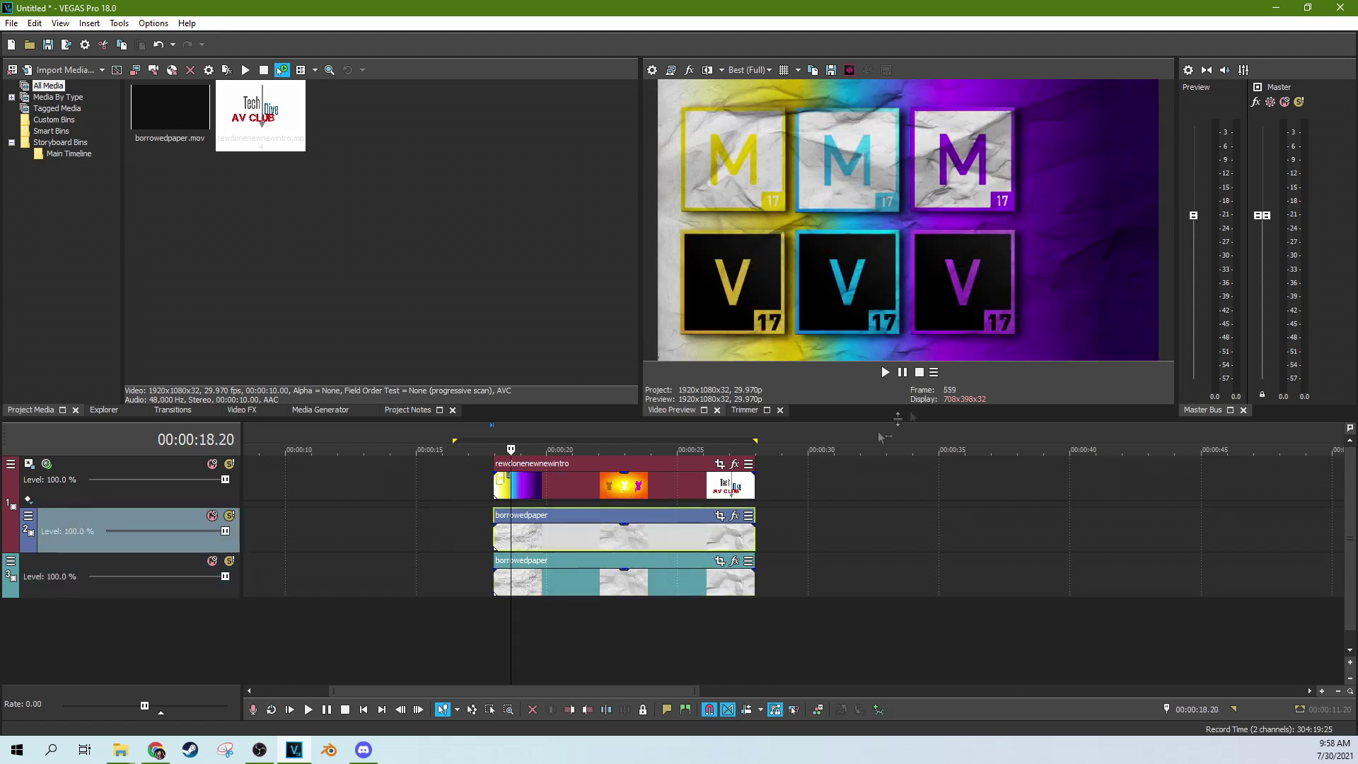
click(884, 372)
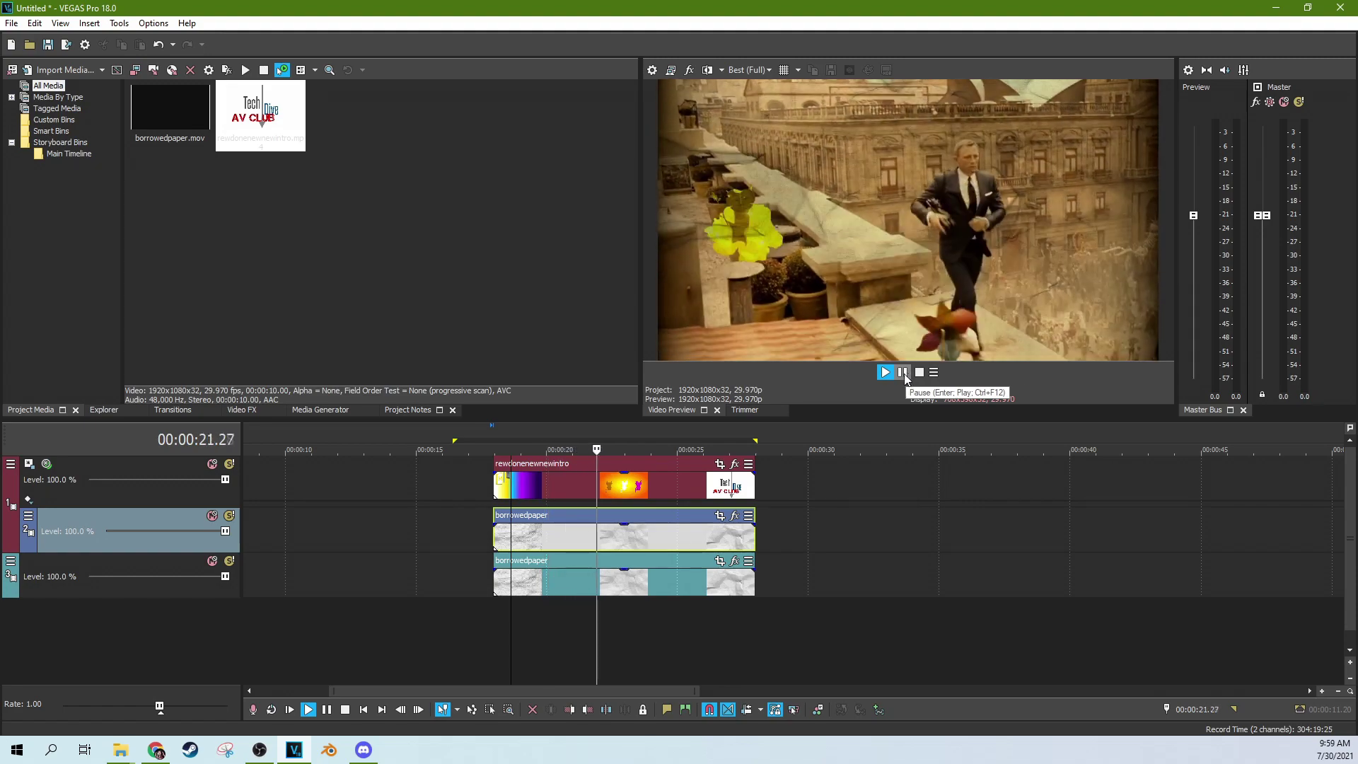
click(902, 372)
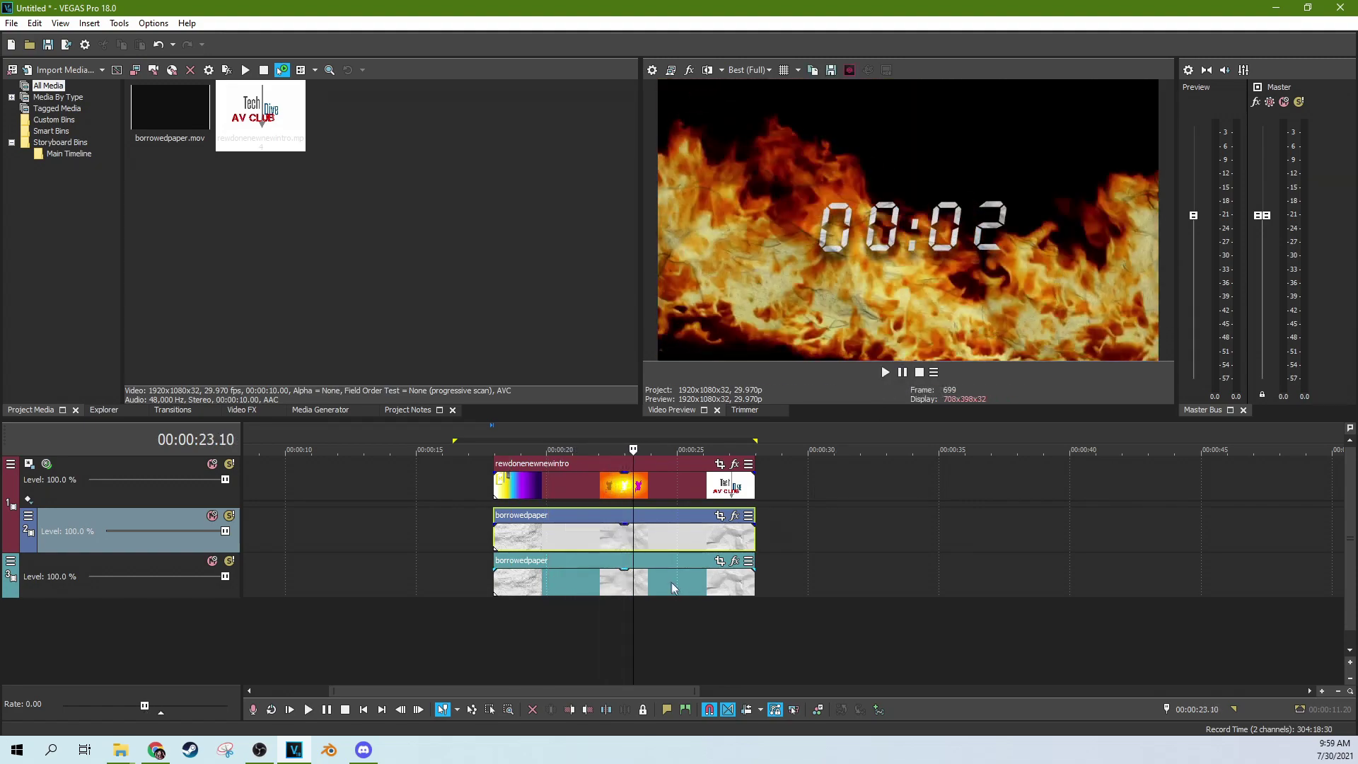
Preview the Tech Dive AV Club logo and fire countdown frames, settling at 00:00:22.16.
click(710, 546)
click(729, 546)
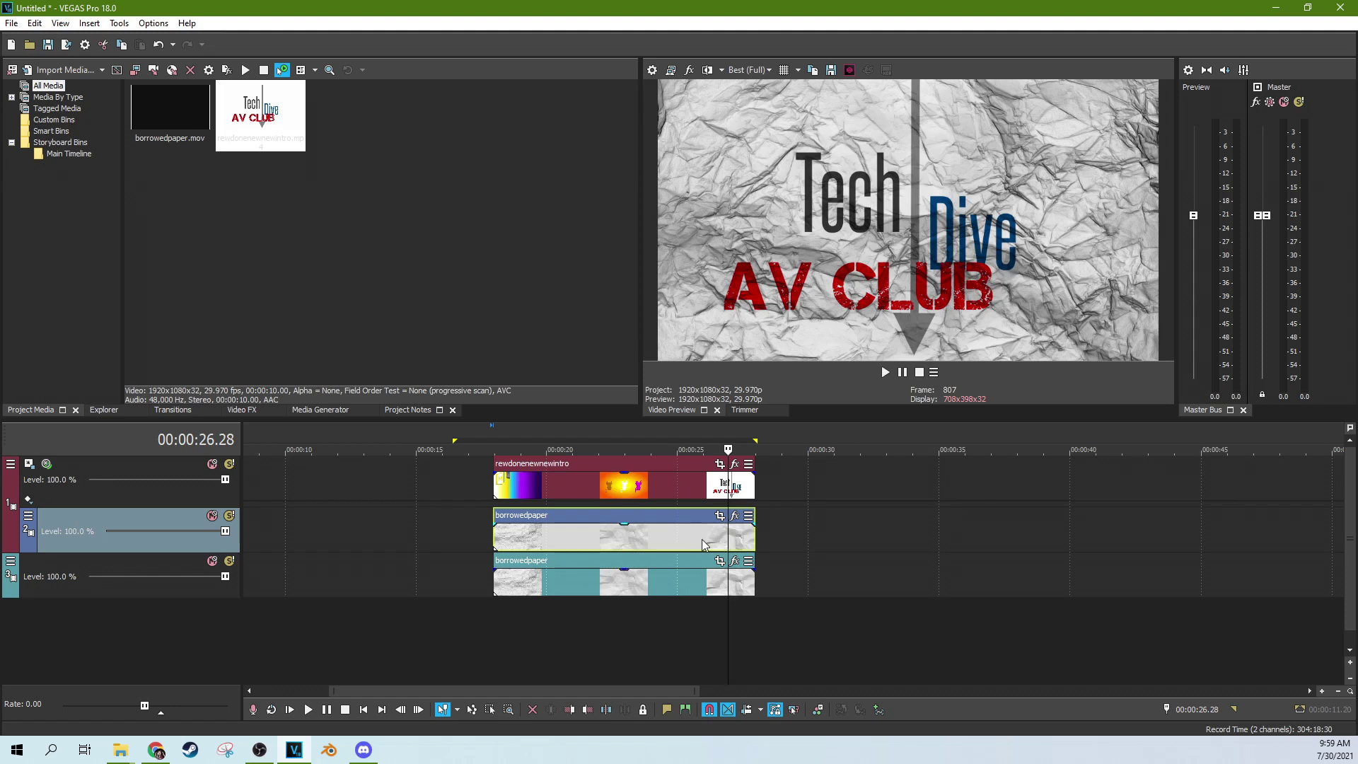
click(701, 540)
click(602, 538)
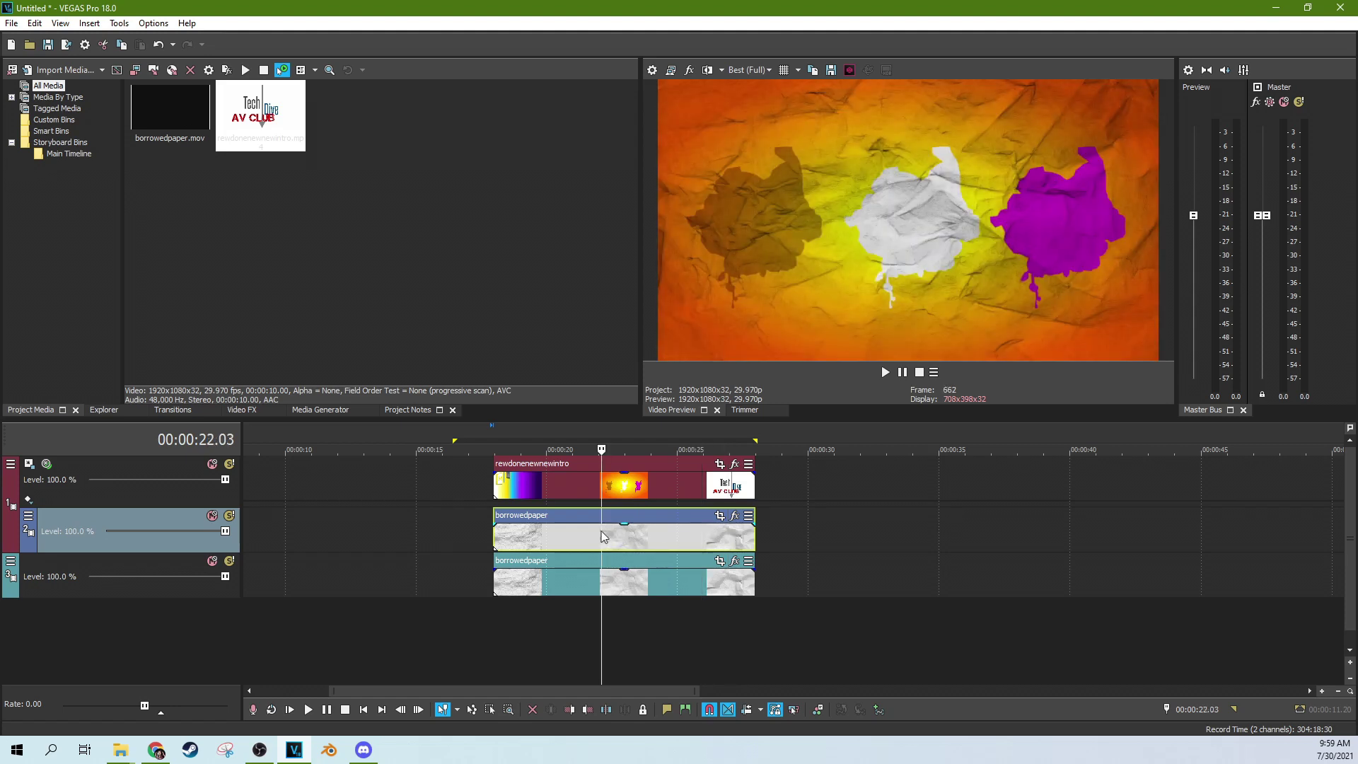
click(628, 538)
click(612, 532)
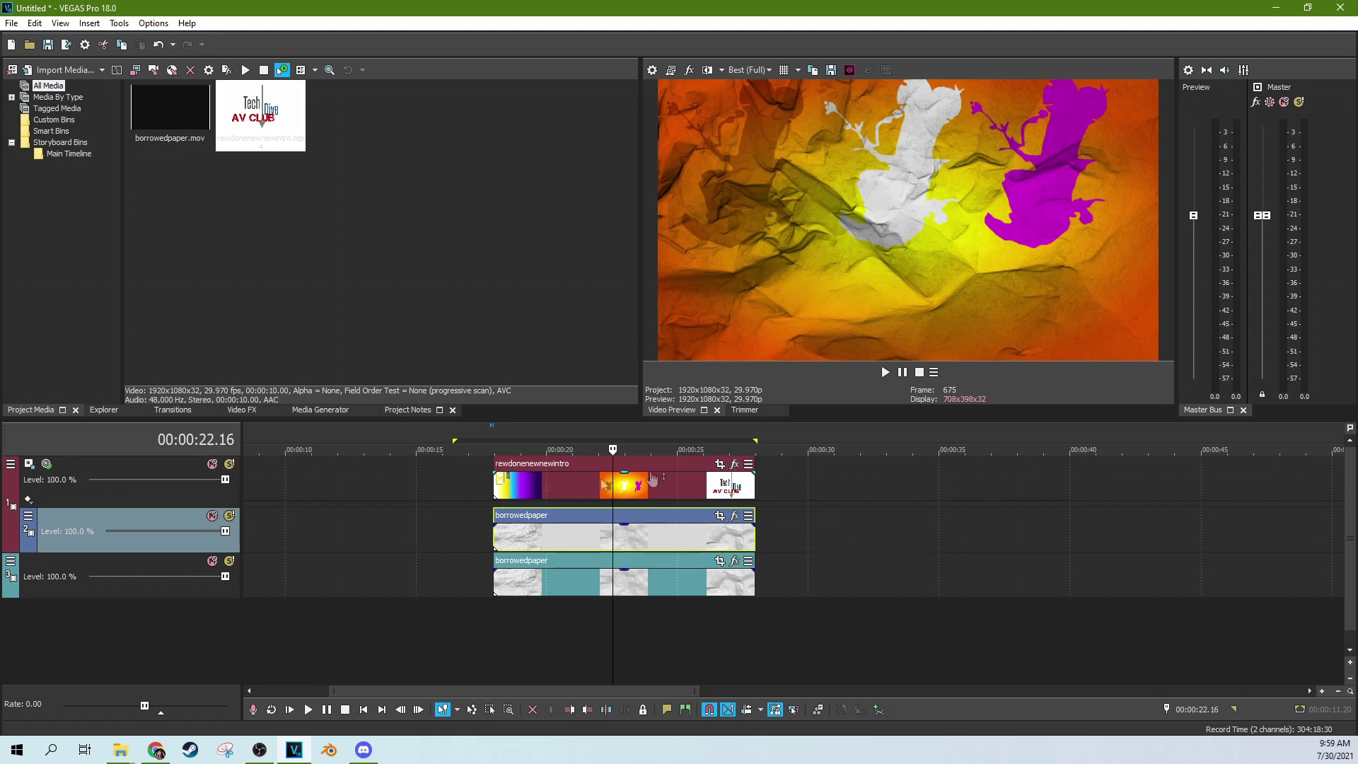
click(11, 464)
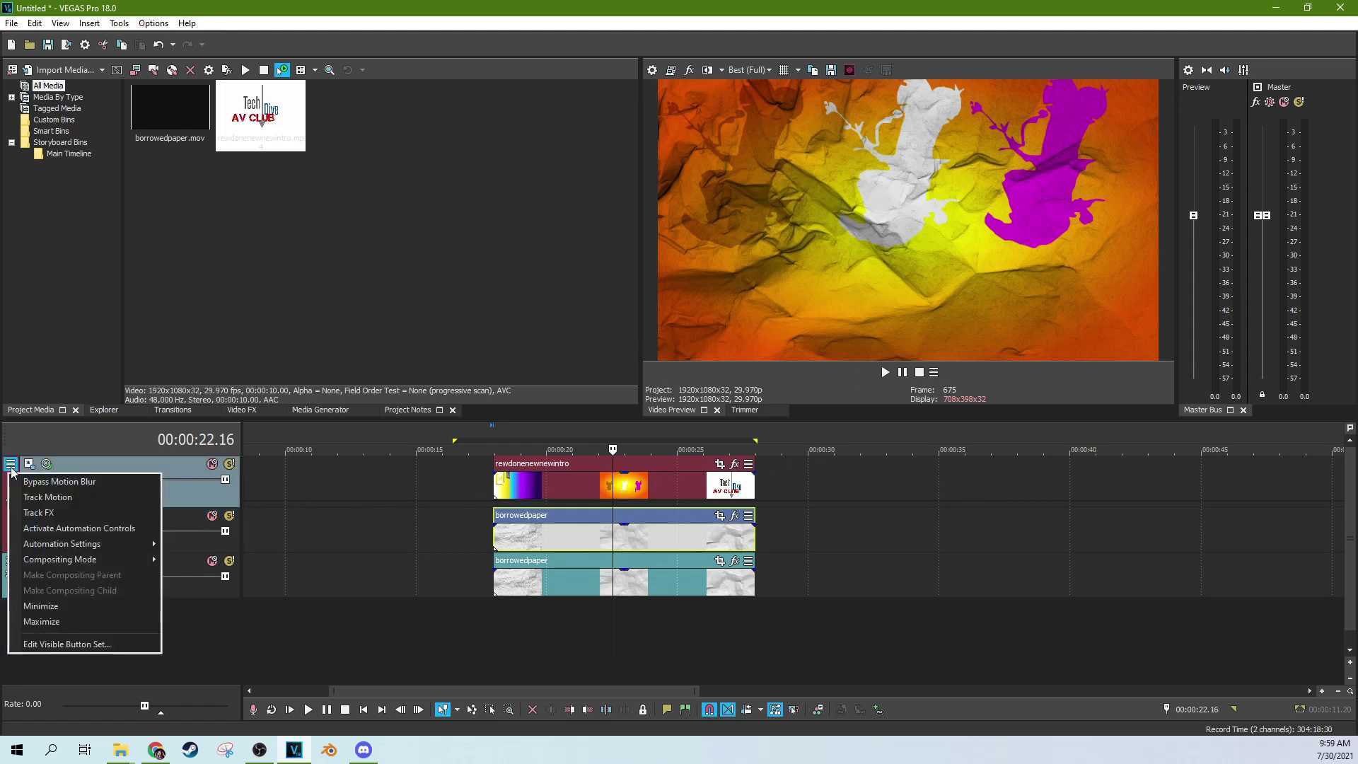
Set the intro track's Bump Map to Bump height 0.388 and Shininess 0.088.
mouse_move(71, 558)
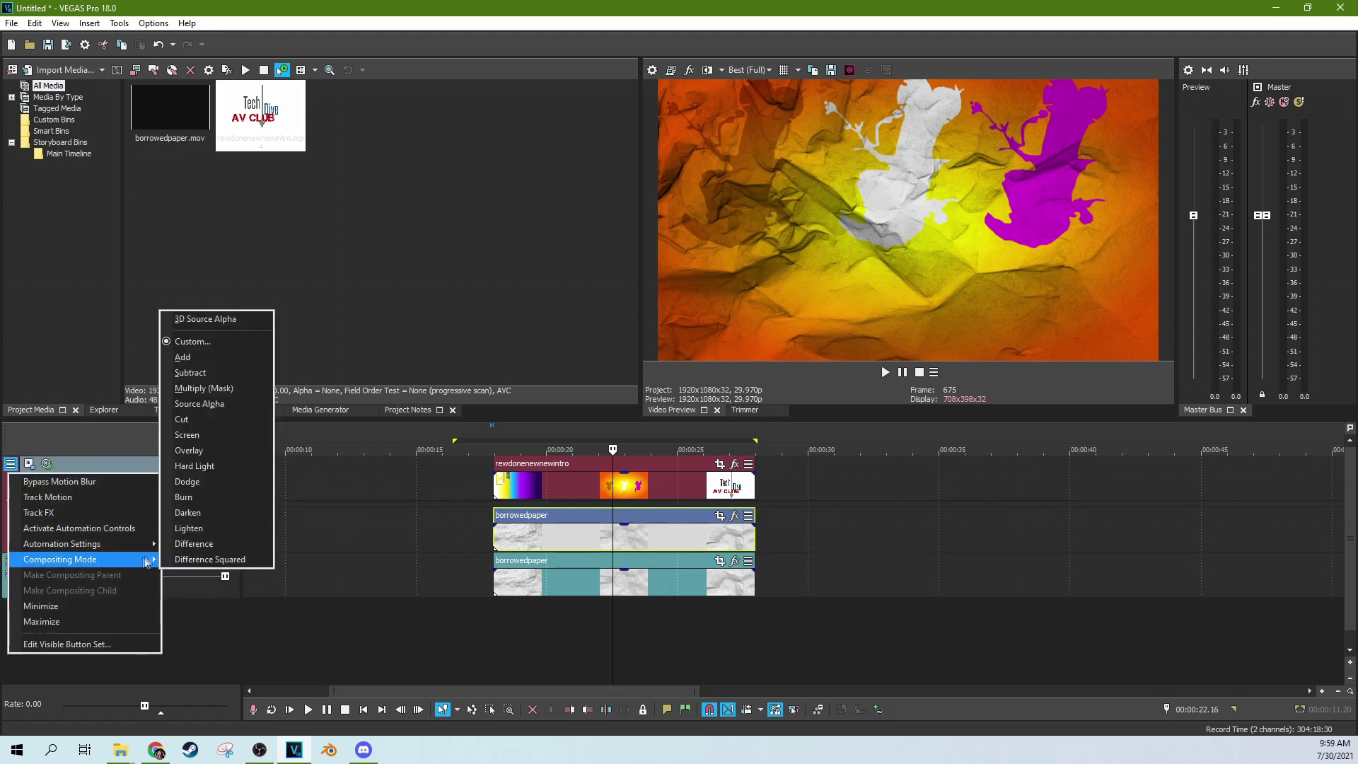
click(181, 347)
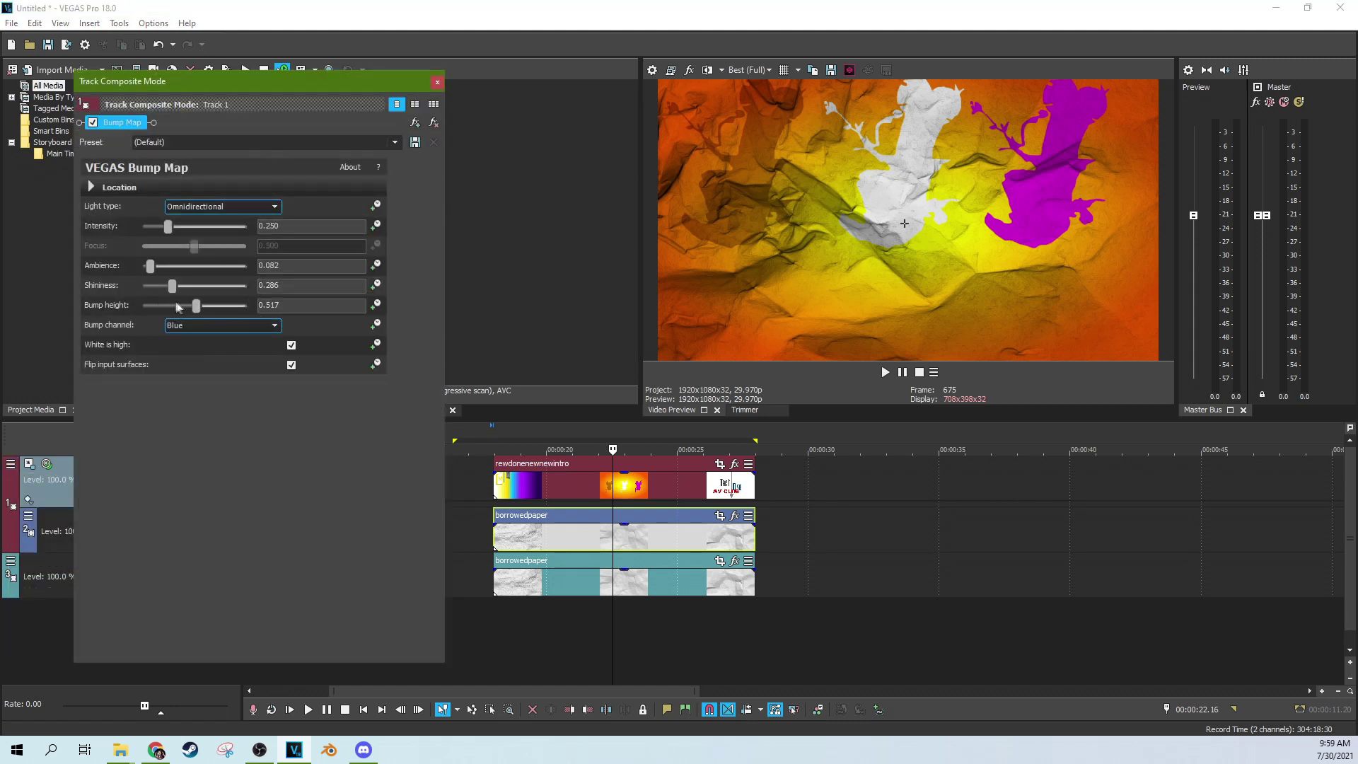
drag(193, 309, 184, 306)
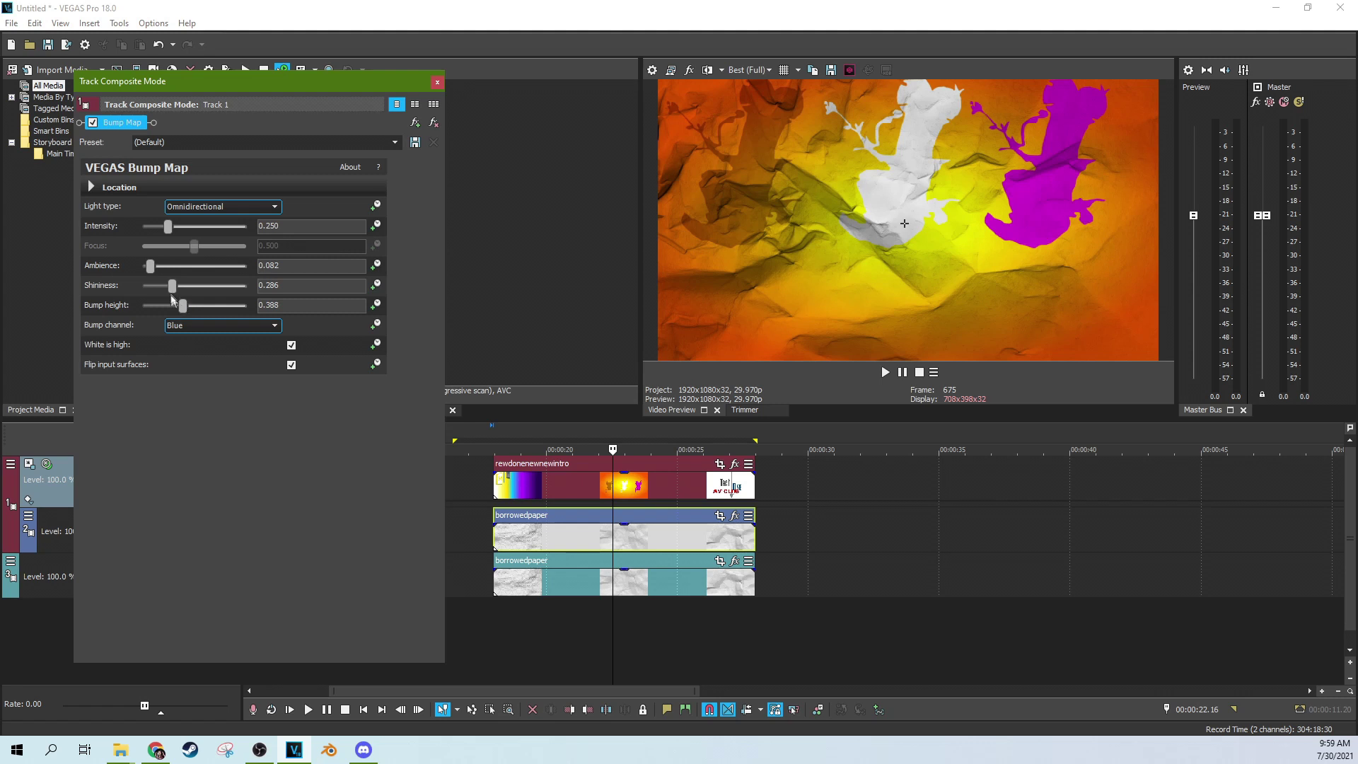
drag(170, 286, 160, 287)
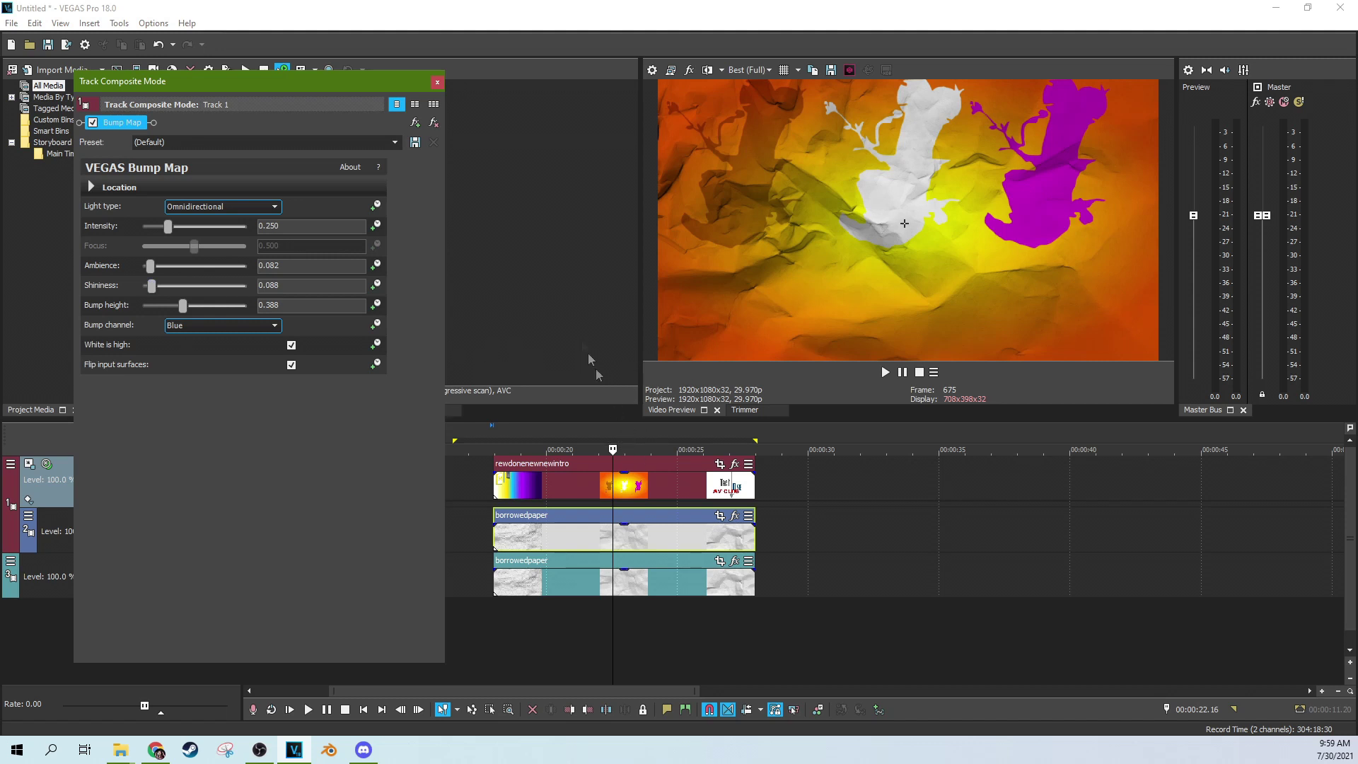
click(437, 83)
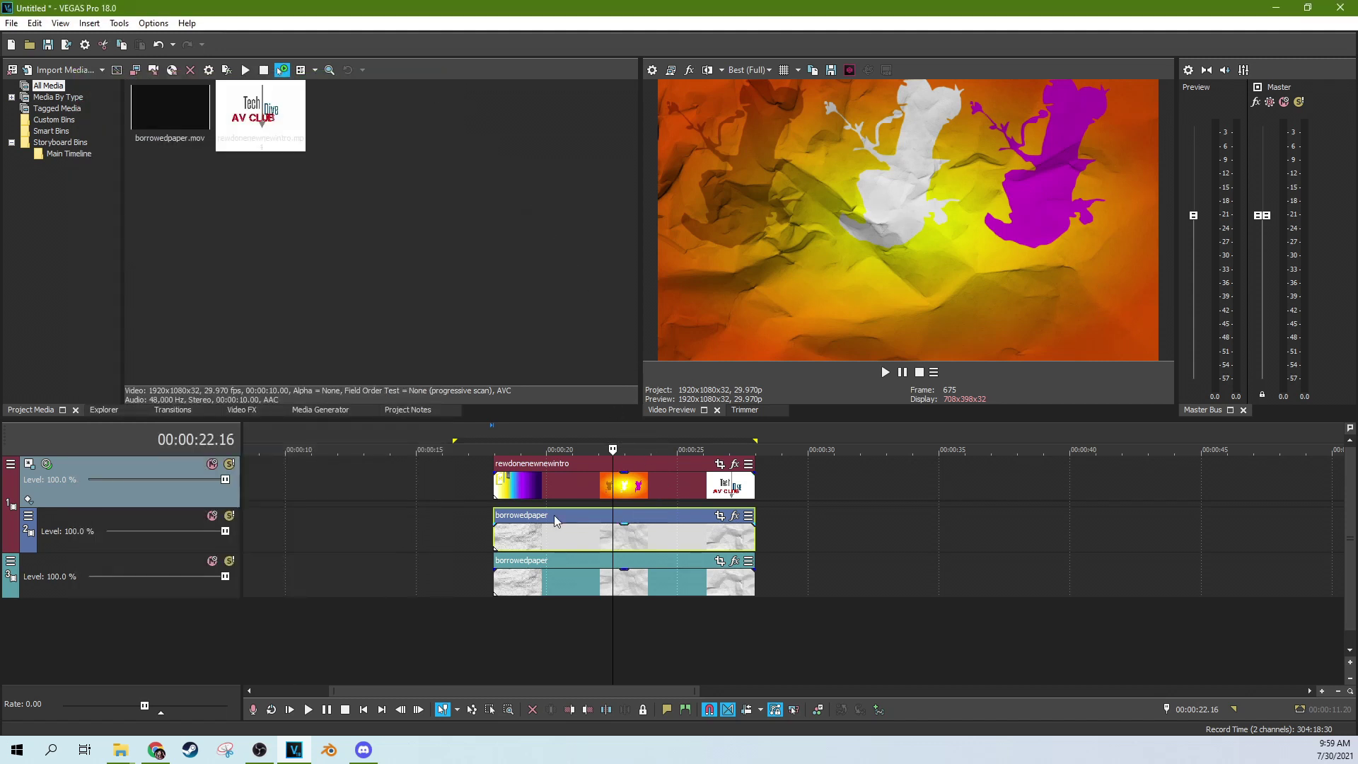
click(545, 542)
click(580, 533)
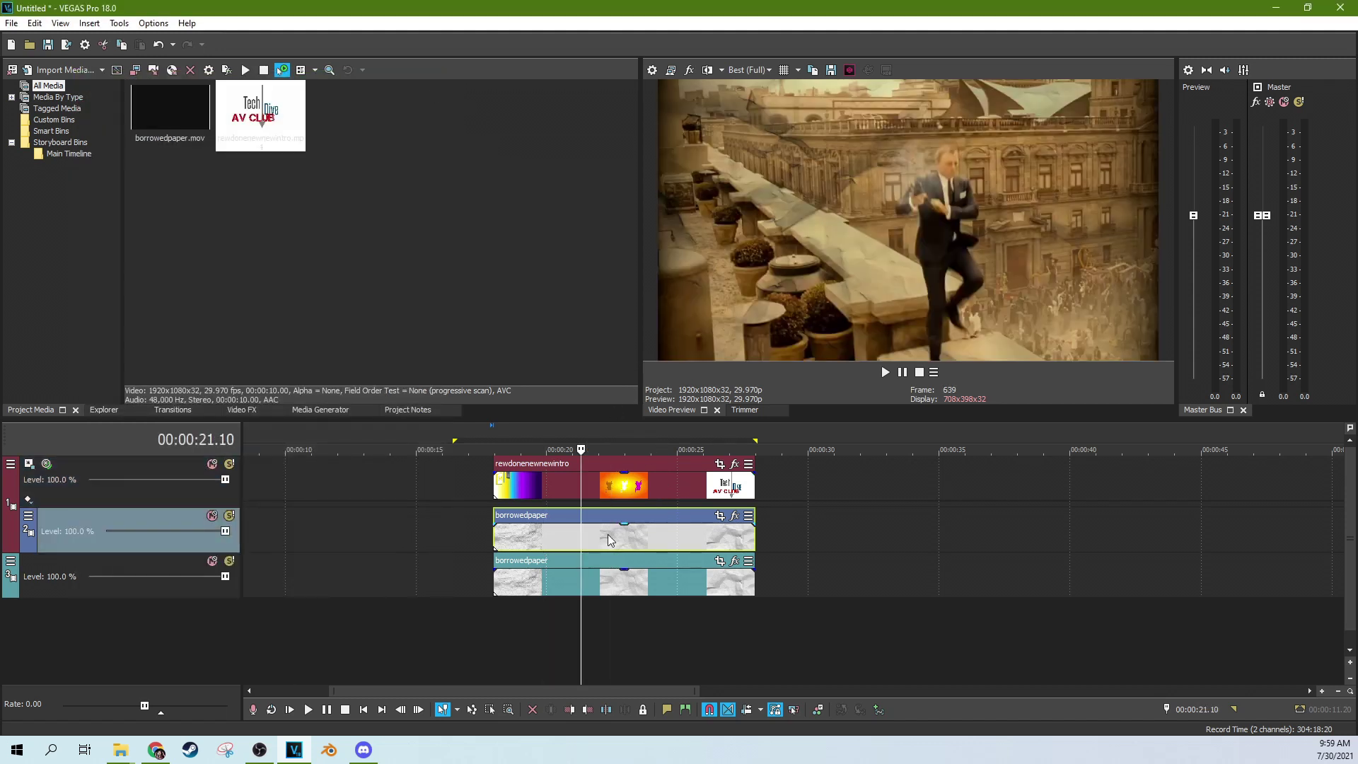
click(608, 534)
click(627, 539)
click(602, 539)
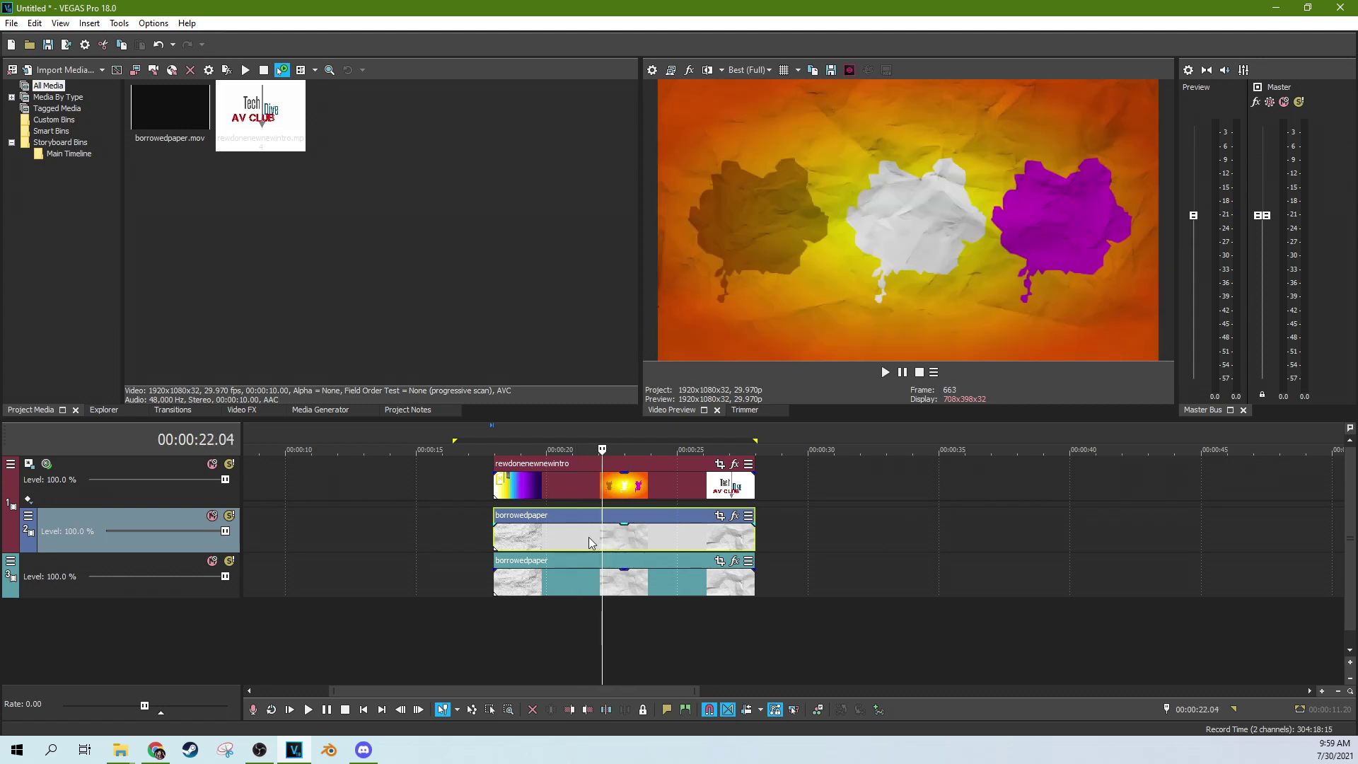
click(588, 536)
click(602, 538)
click(613, 533)
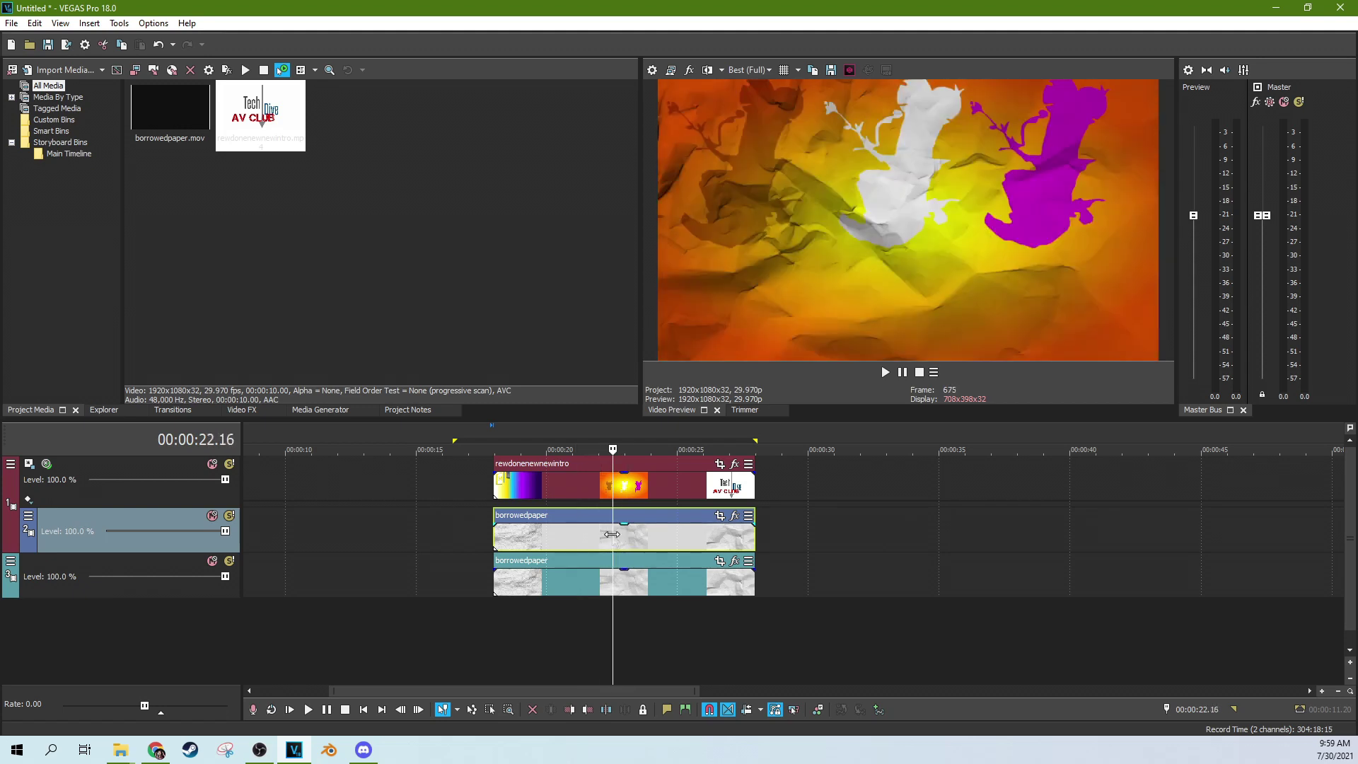